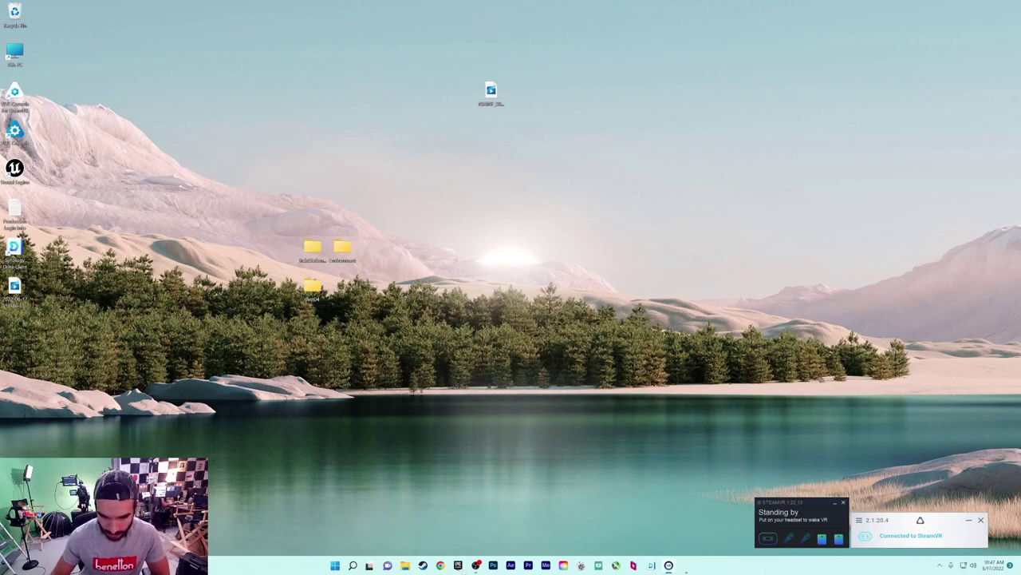
# Open the Epic Games Launcher and launch Unreal Engine 5.0.2 from the library
pyautogui.click(458, 565)
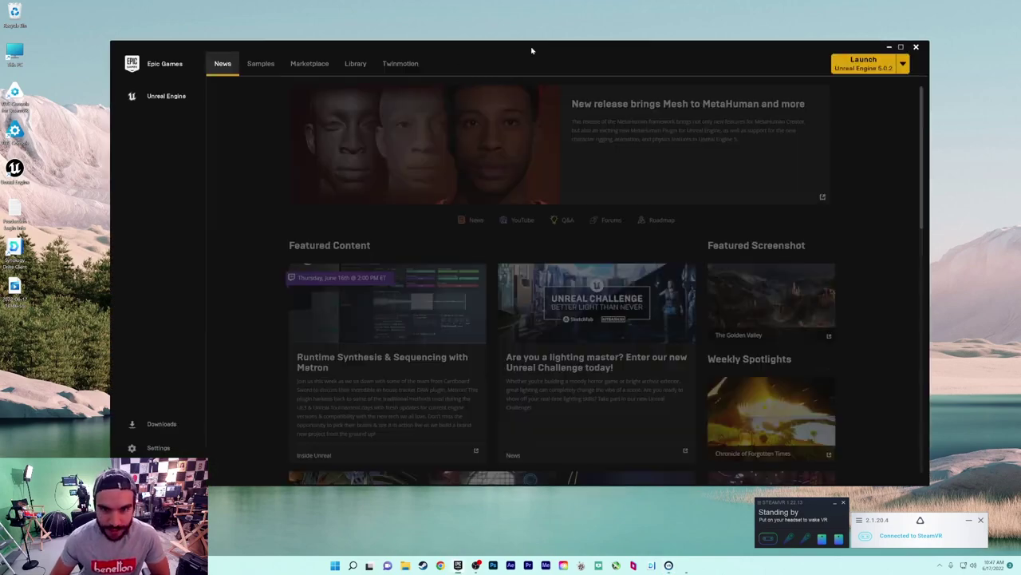
pyautogui.moveTo(543, 52); pyautogui.dragTo(531, 45)
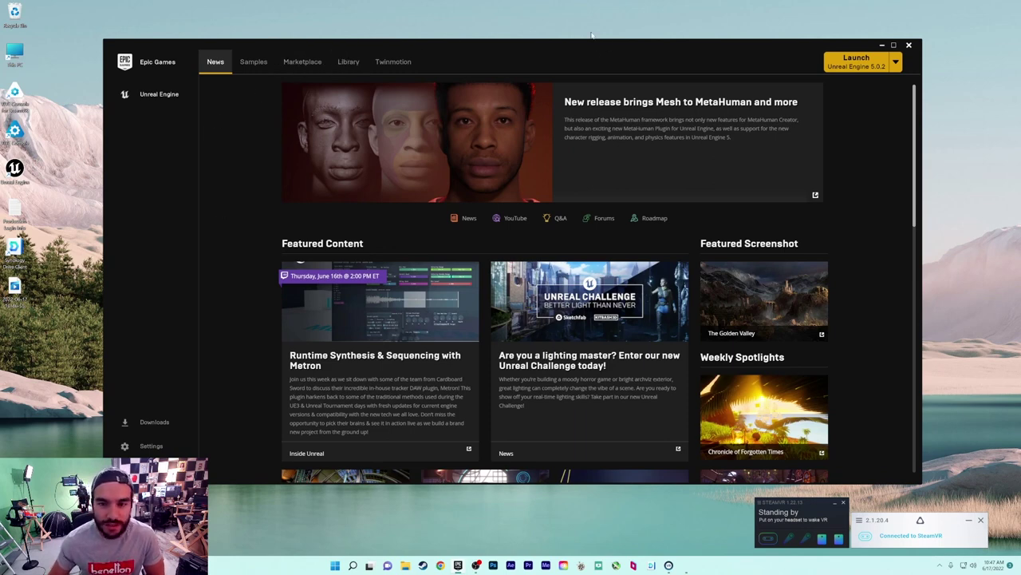
pyautogui.moveTo(581, 42); pyautogui.dragTo(577, 37)
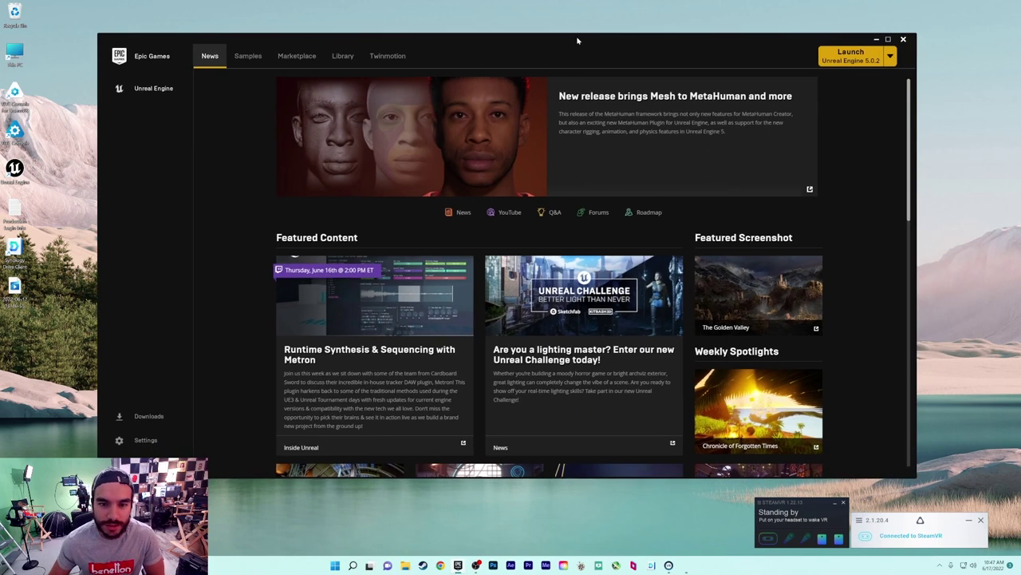
pyautogui.click(353, 59)
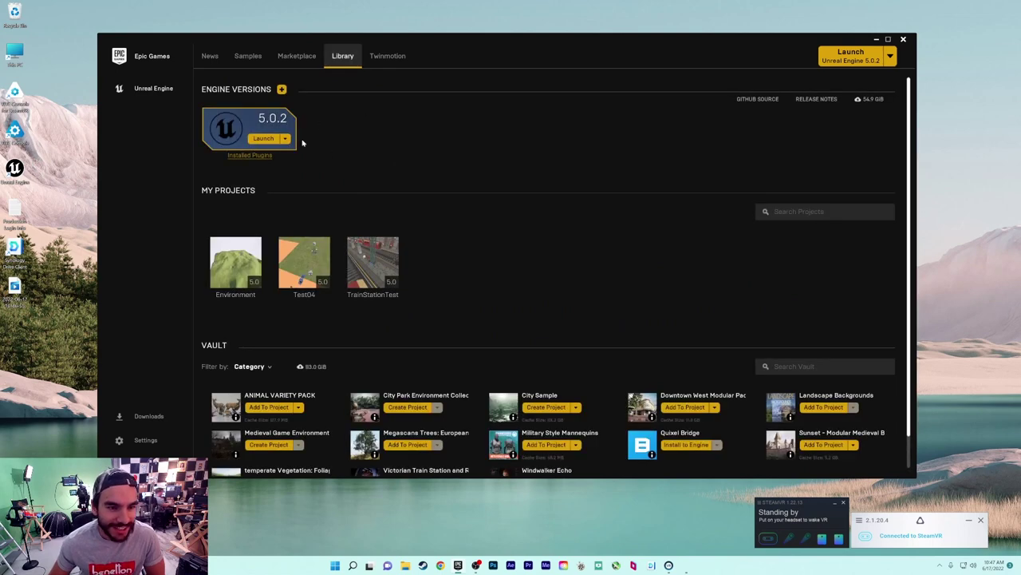
pyautogui.click(264, 138)
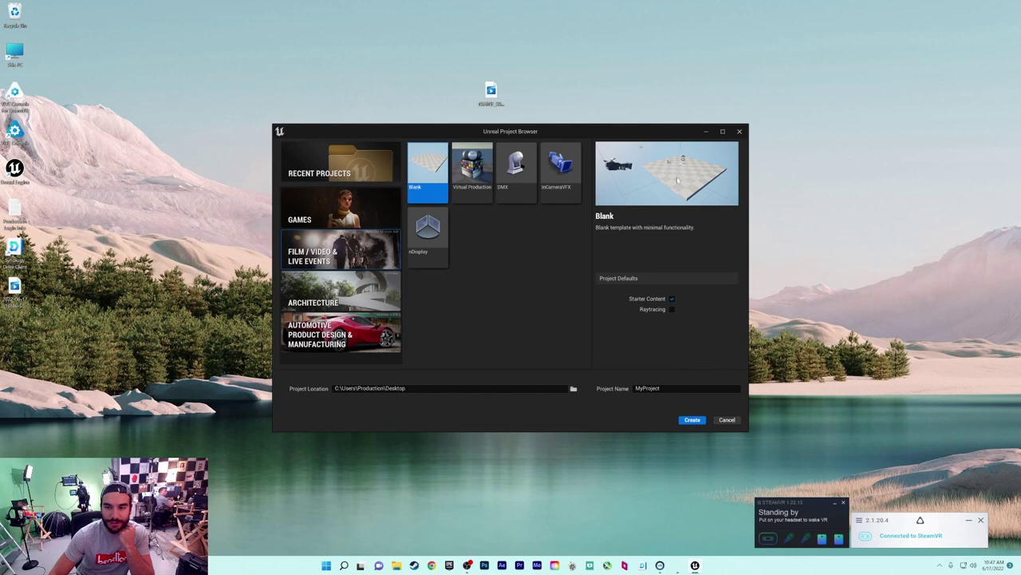
# Create a project from the Blank template under Film / Video & Live Events with Starter Content disabled
pyautogui.press('Right')
pyautogui.press('Right')
pyautogui.press('Right')
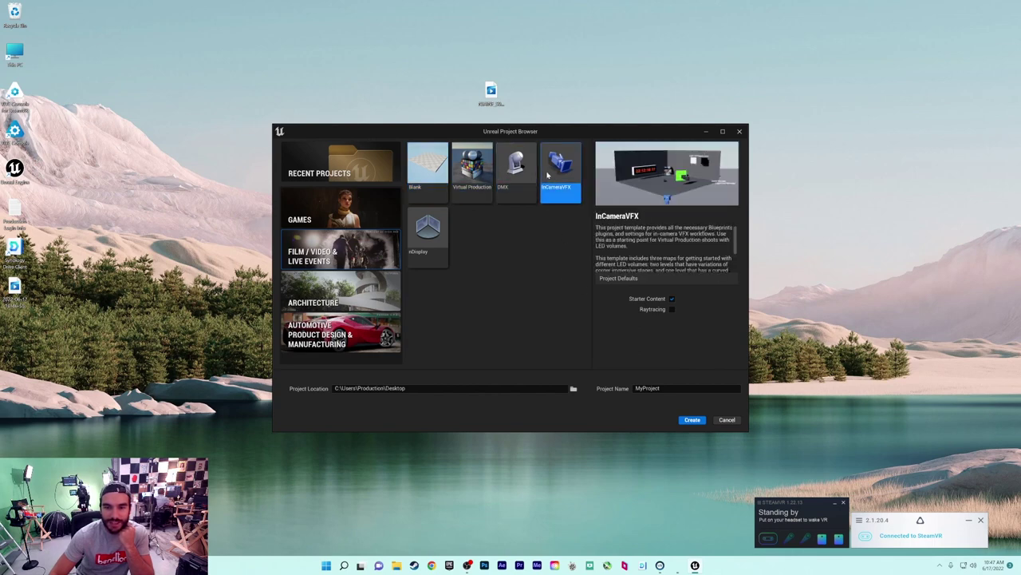
pyautogui.click(435, 164)
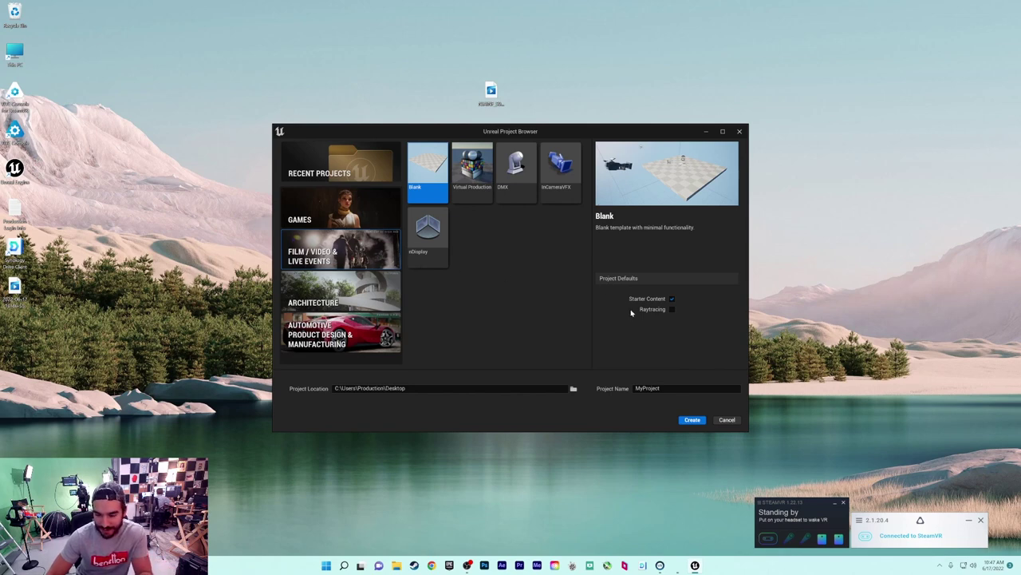
pyautogui.click(662, 388)
pyautogui.click(630, 364)
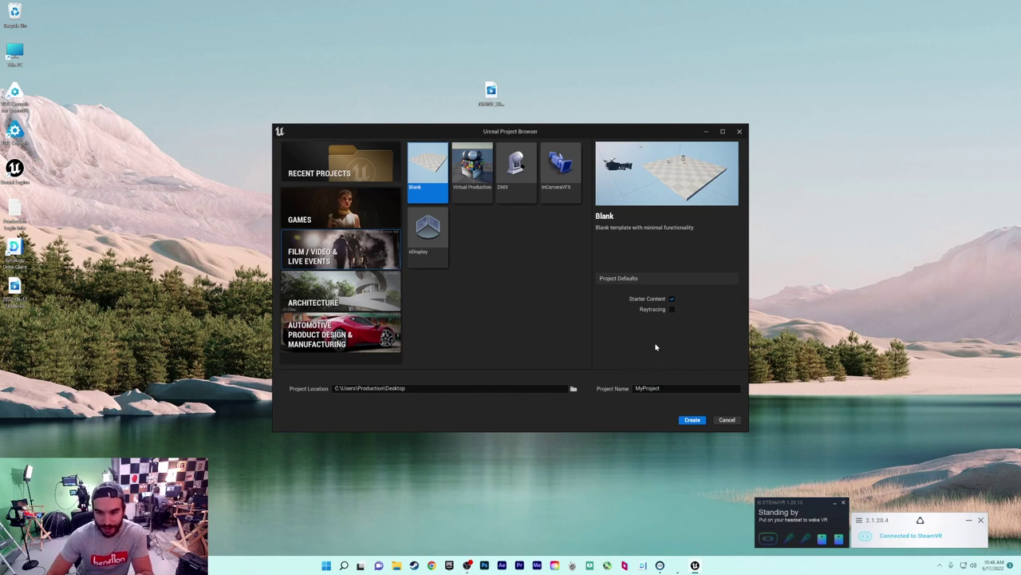
pyautogui.click(672, 300)
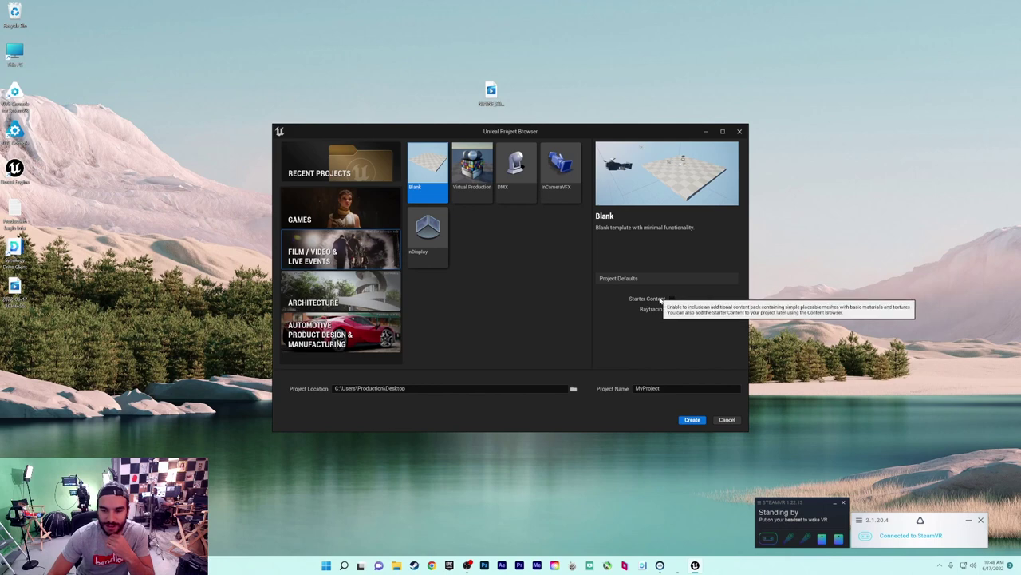
pyautogui.click(688, 421)
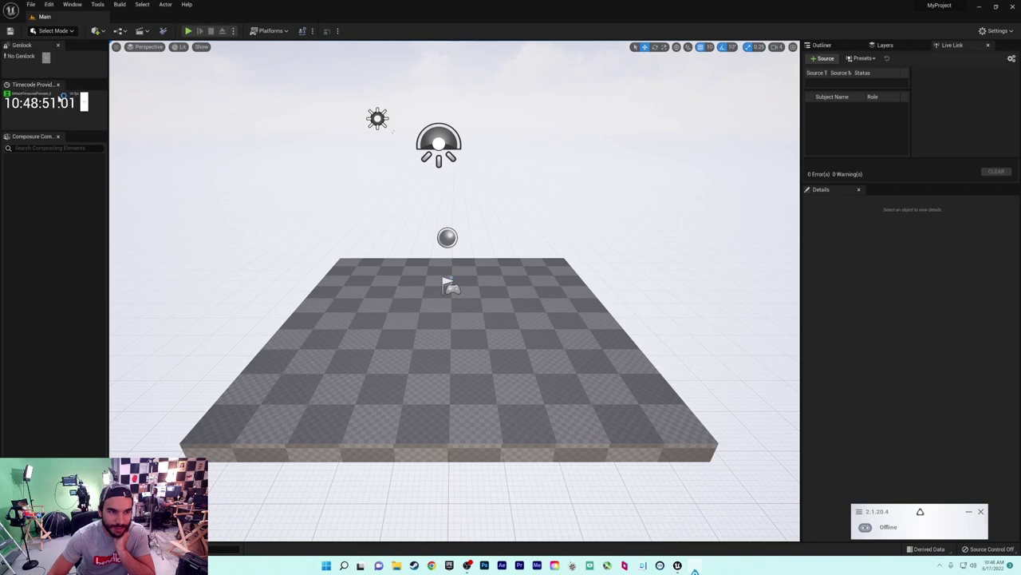
pyautogui.click(69, 4)
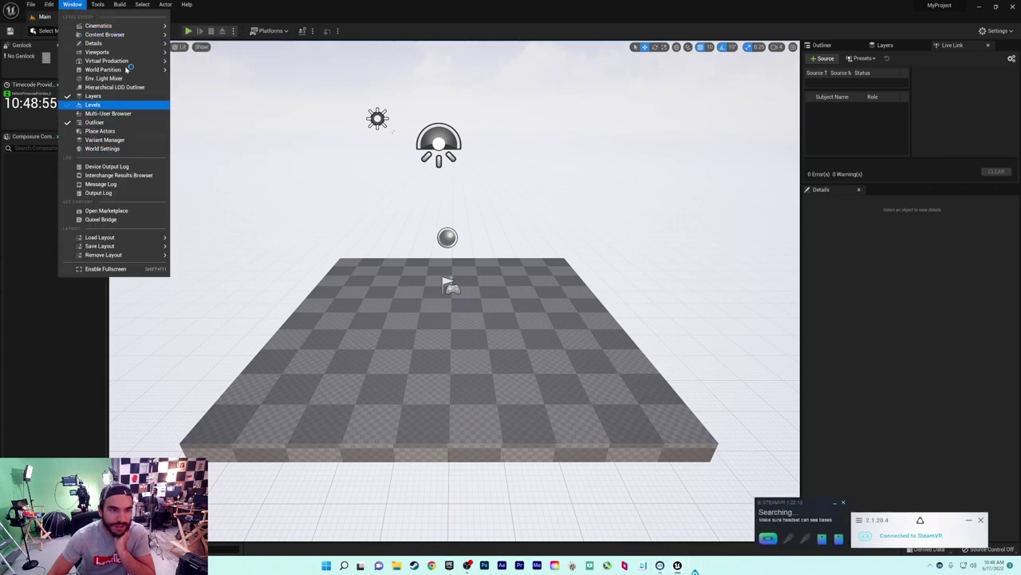
pyautogui.moveTo(111, 60)
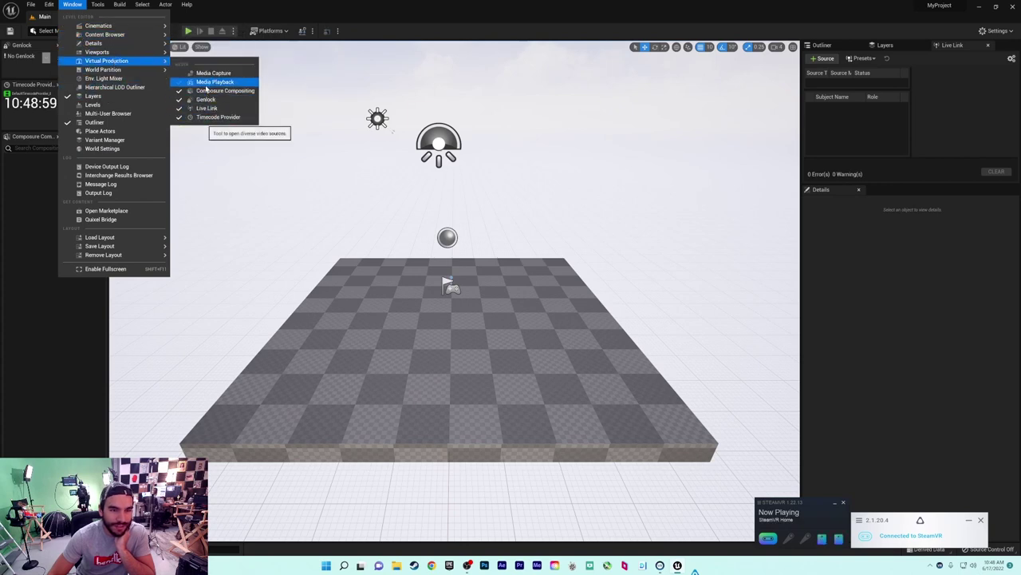
pyautogui.click(14, 297)
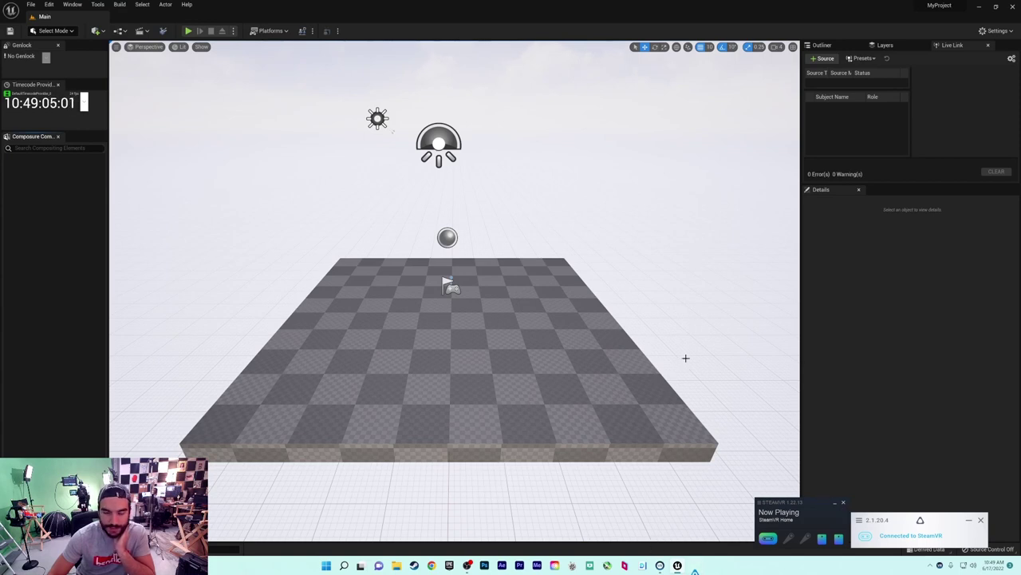
pyautogui.moveTo(482, 195); pyautogui.dragTo(540, 228)
# Find the LiveLinkXR plugin and enable it, accepting its beta status
pyautogui.click(49, 5)
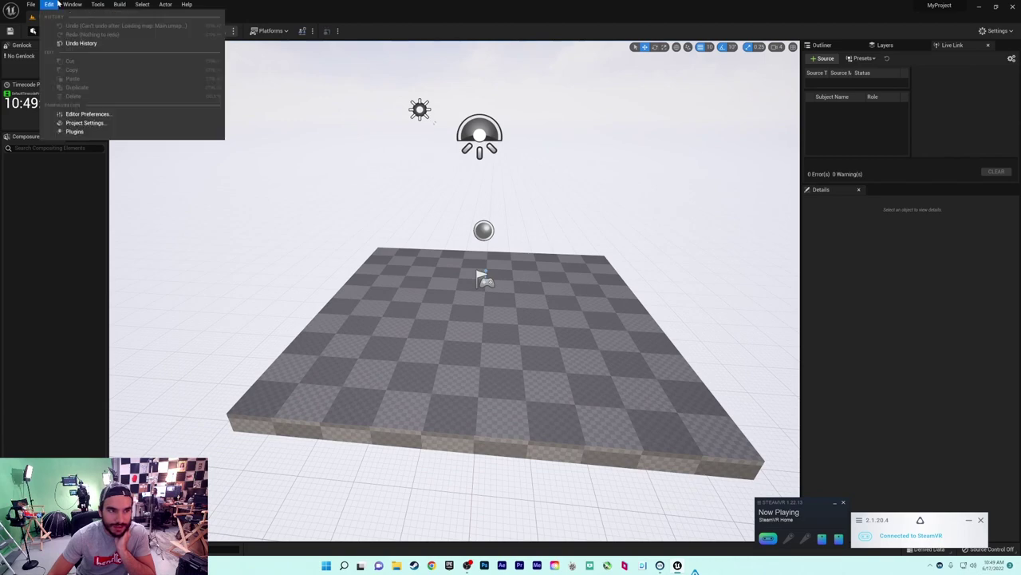
pyautogui.click(75, 131)
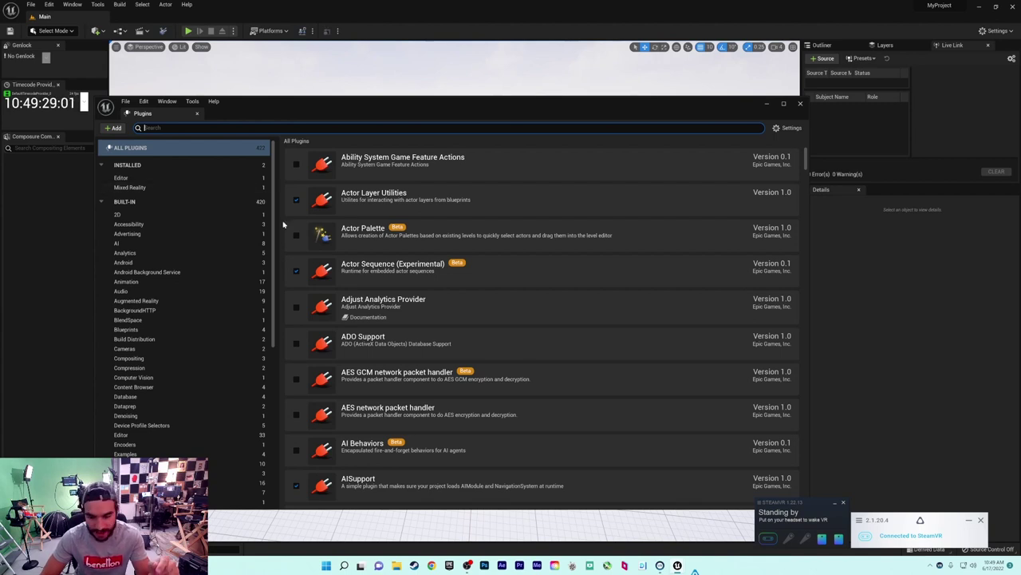
pyautogui.click(205, 129)
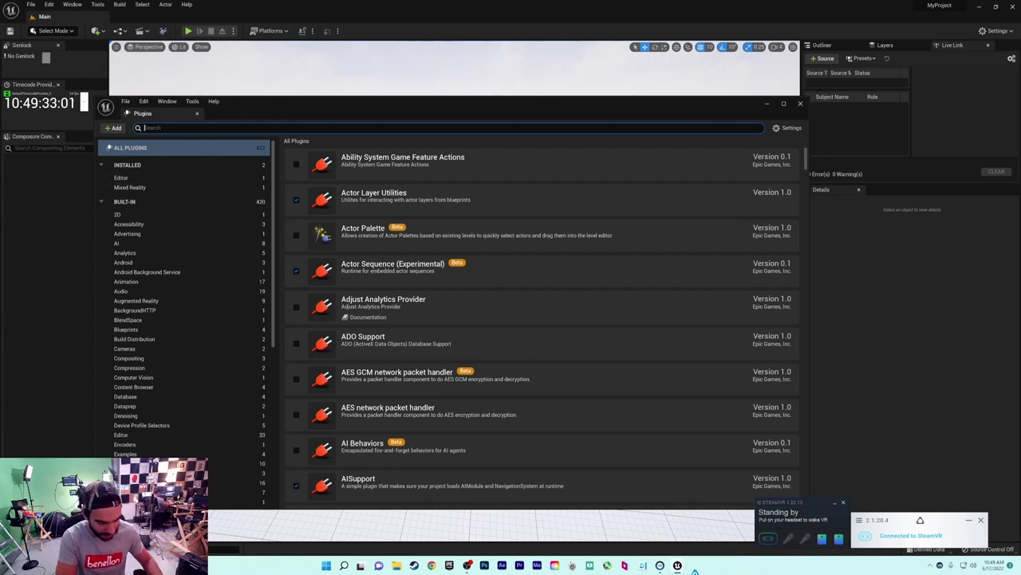
pyautogui.write('livelink')
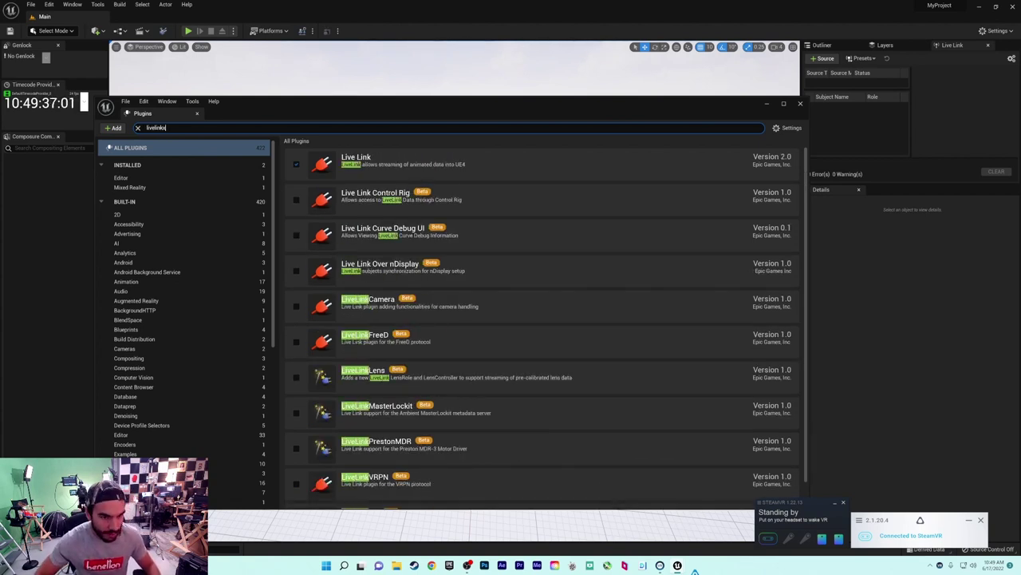
pyautogui.write('x')
pyautogui.click(296, 164)
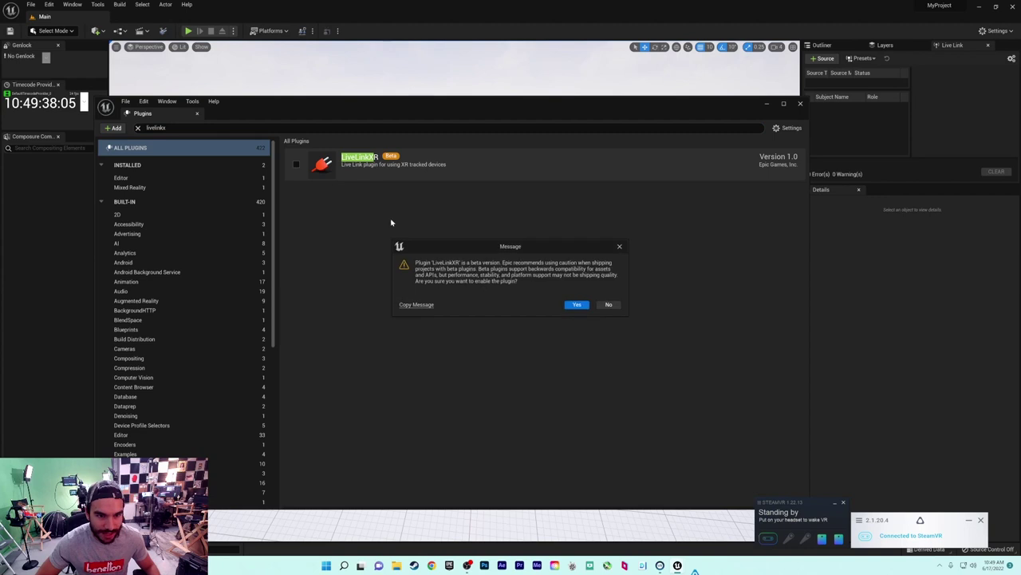
pyautogui.click(576, 305)
# Search the plugins for "camera ca" and enable the Camera Calibration plugin, accepting its beta status
pyautogui.click(160, 128)
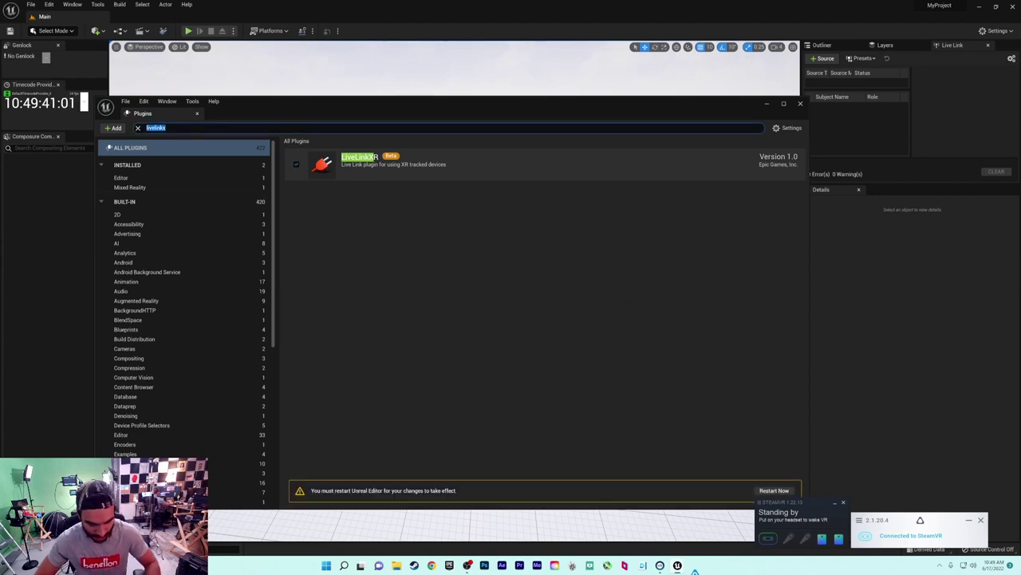
pyautogui.press('BackSpace')
pyautogui.write('camera ca')
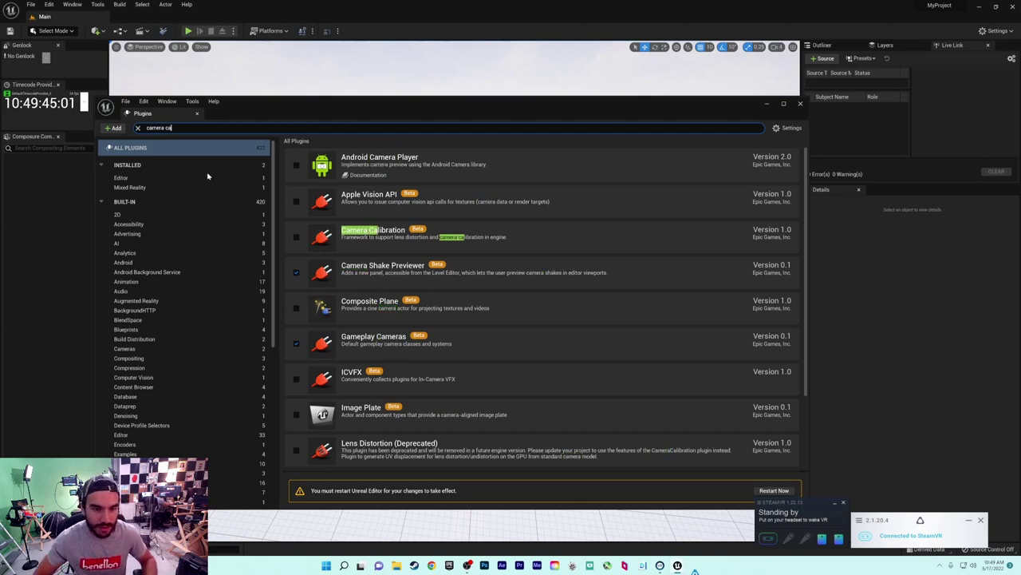
pyautogui.click(296, 237)
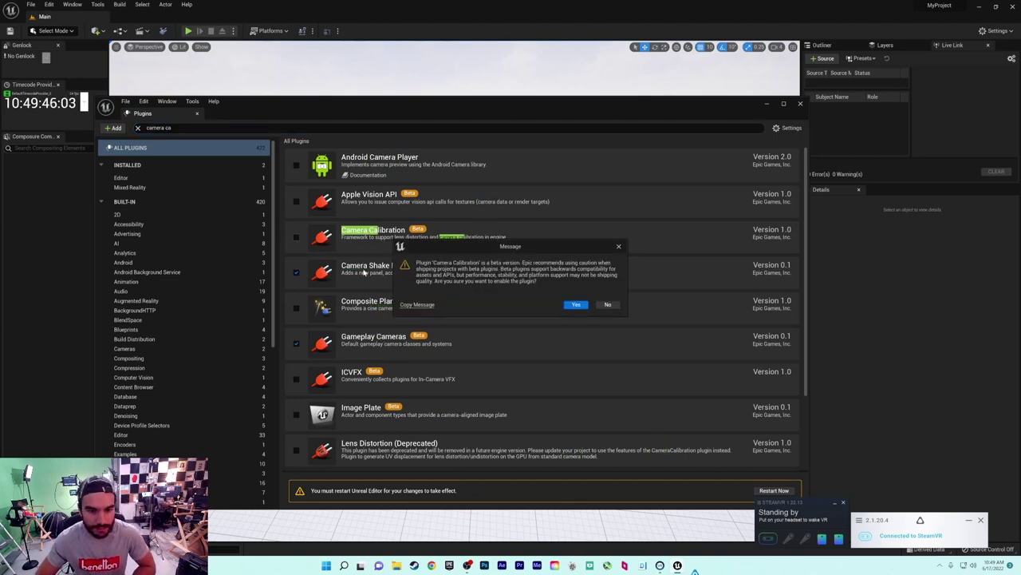
pyautogui.click(576, 307)
# Restart the editor to apply the plugin changes, and close the SteamVR status window and the plugin browser
pyautogui.click(773, 490)
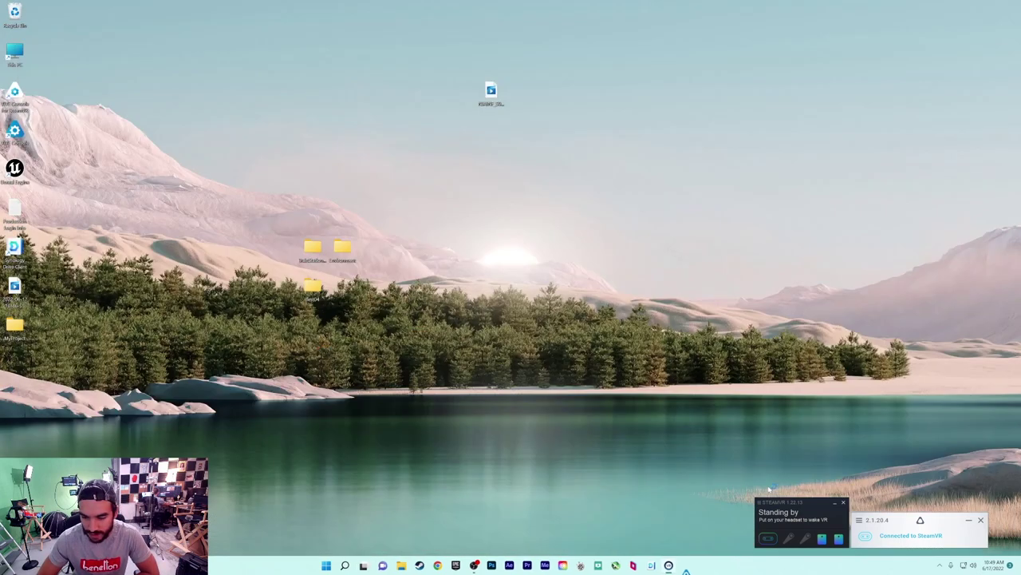
pyautogui.click(843, 502)
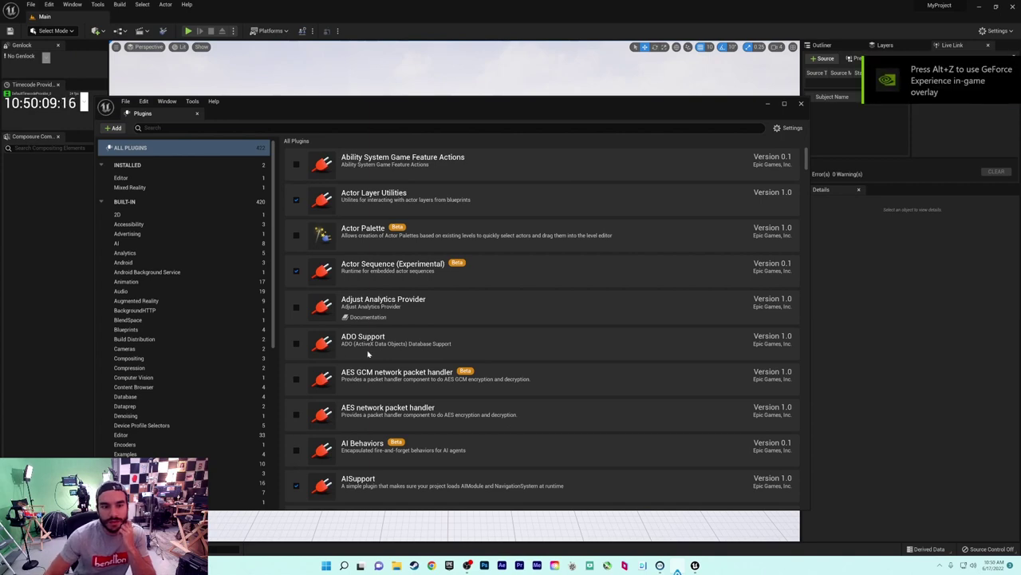
pyautogui.click(801, 104)
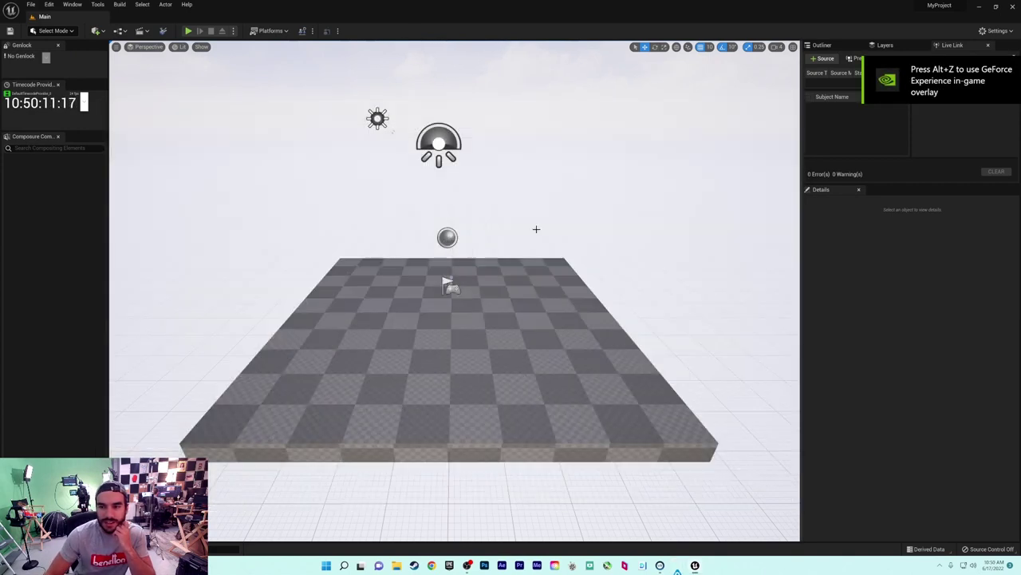
pyautogui.scroll(-1, 615, 314)
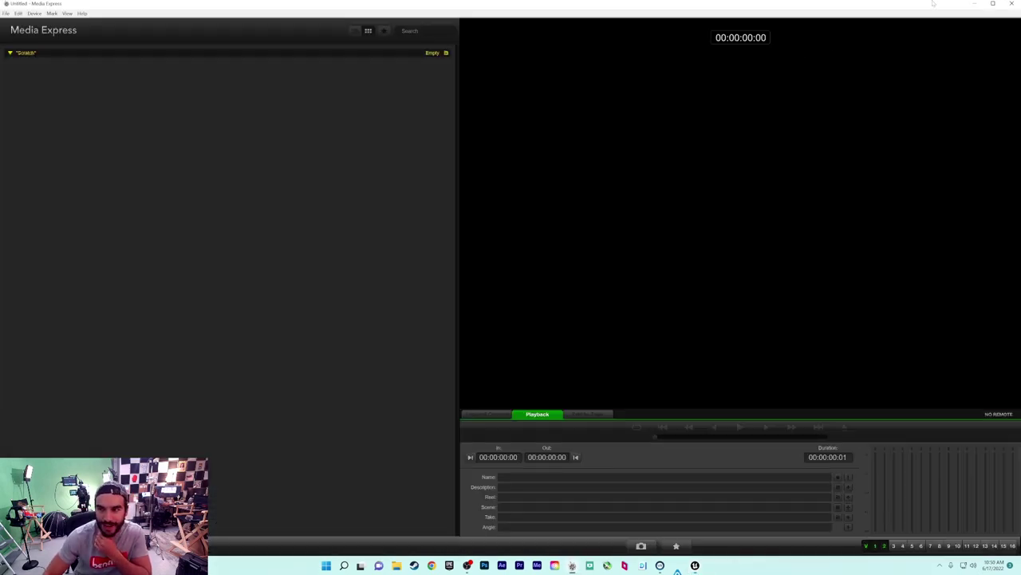
# Switch from Media Express to Blackmagic Desktop Video Setup and check the input and output status of the DeckLink 8K Pro devices
pyautogui.click(975, 4)
pyautogui.click(590, 565)
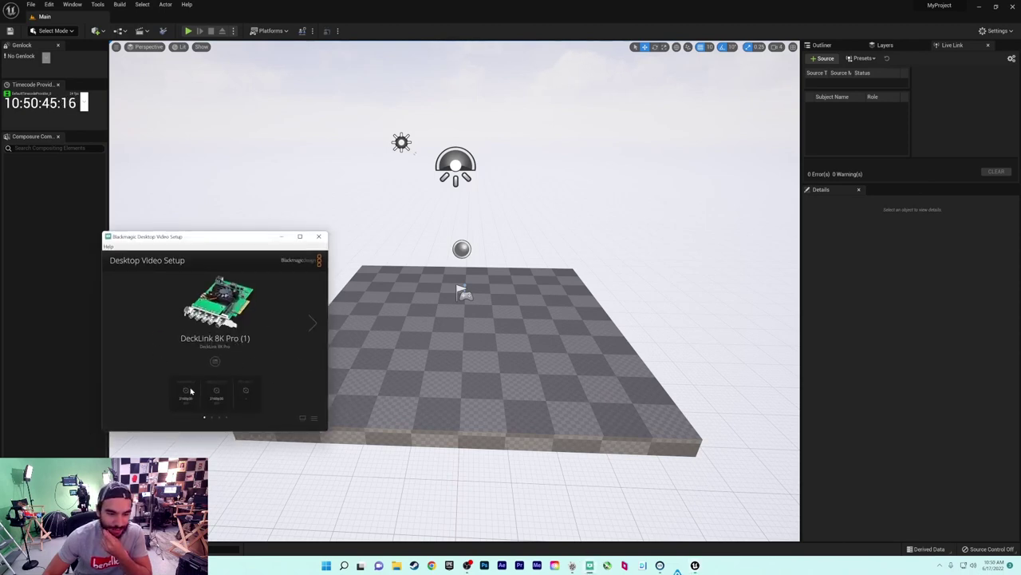
pyautogui.click(316, 323)
pyautogui.click(316, 322)
pyautogui.click(316, 322)
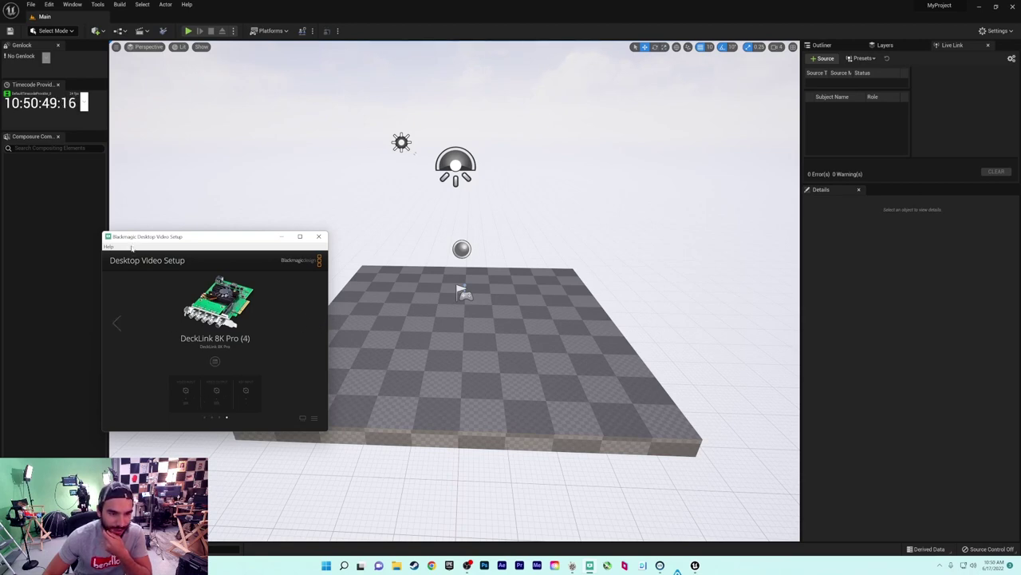
pyautogui.click(117, 323)
pyautogui.click(117, 324)
pyautogui.click(116, 323)
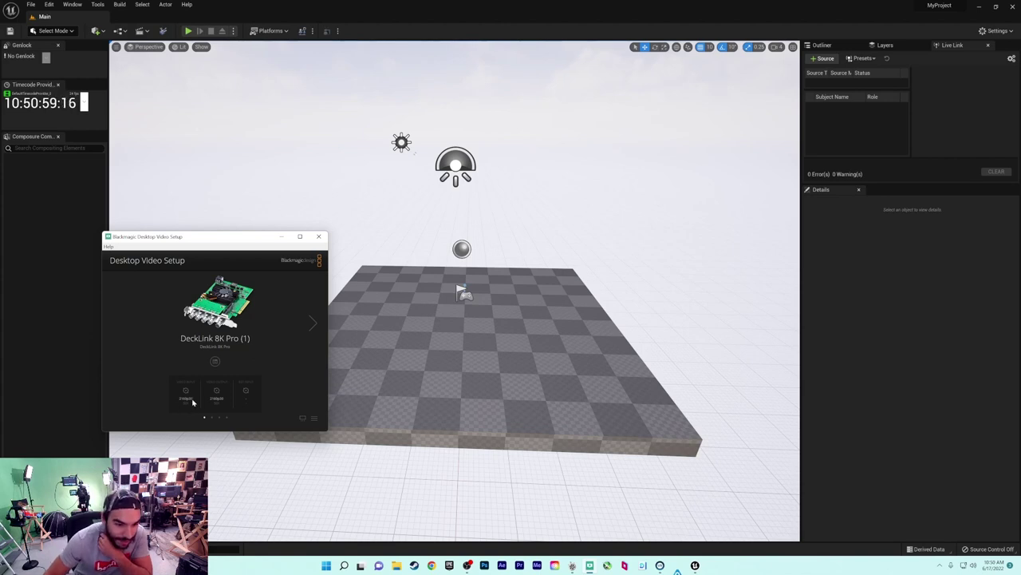
pyautogui.click(312, 323)
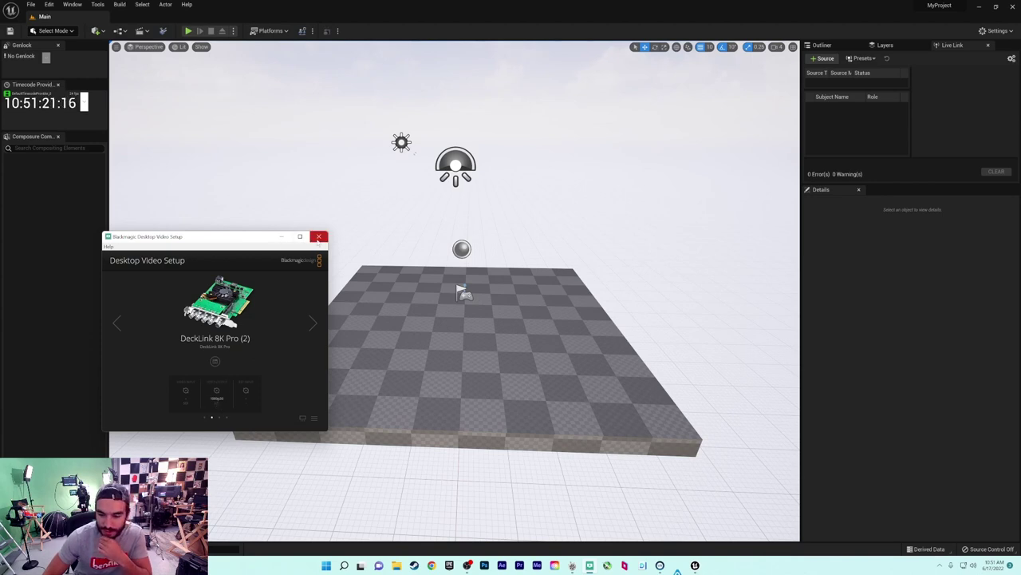
pyautogui.click(318, 237)
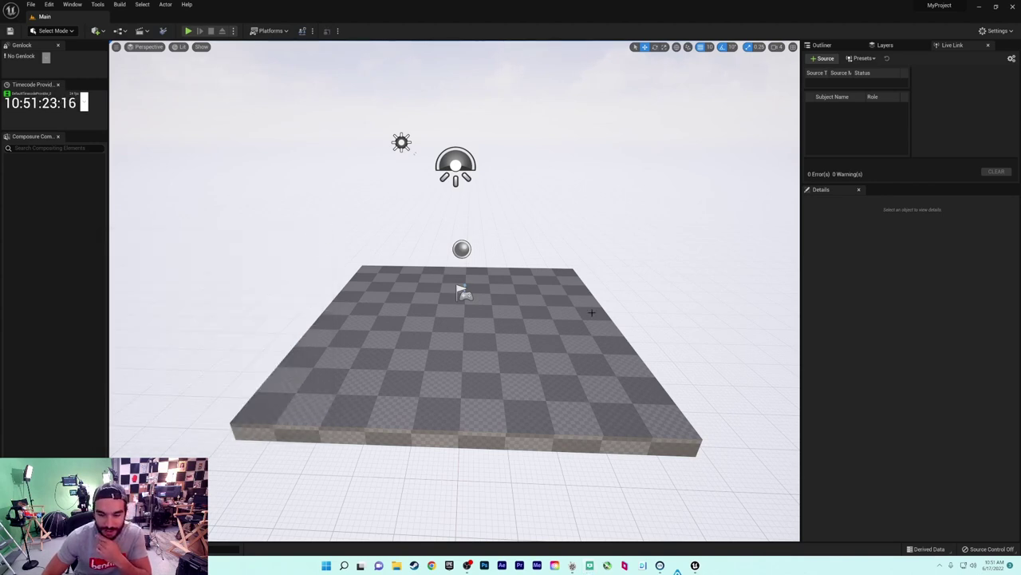
# Check the live camera feed in Media Express's Log and Capture view, and return to the Unreal level
pyautogui.moveTo(573, 565)
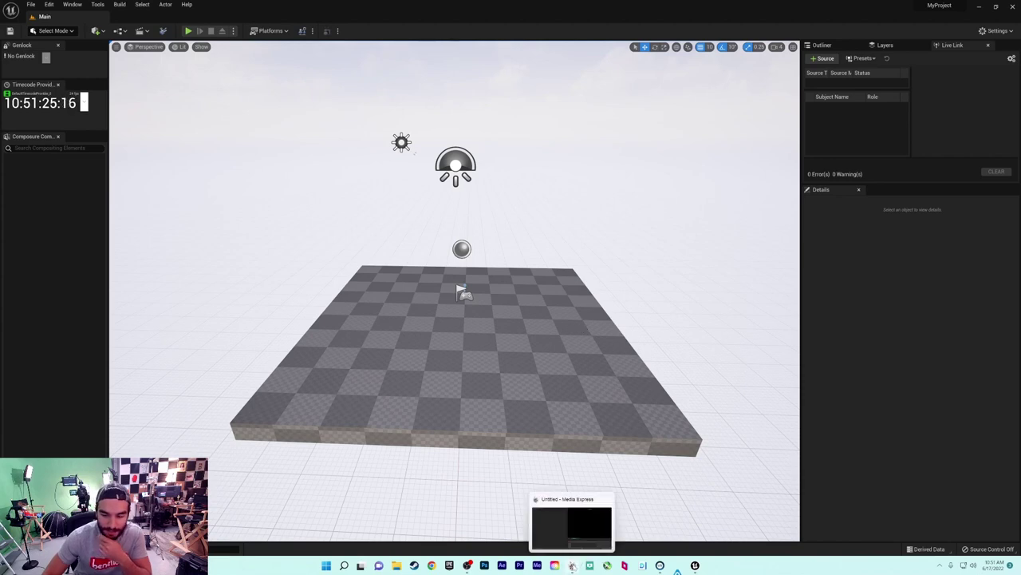
pyautogui.click(572, 523)
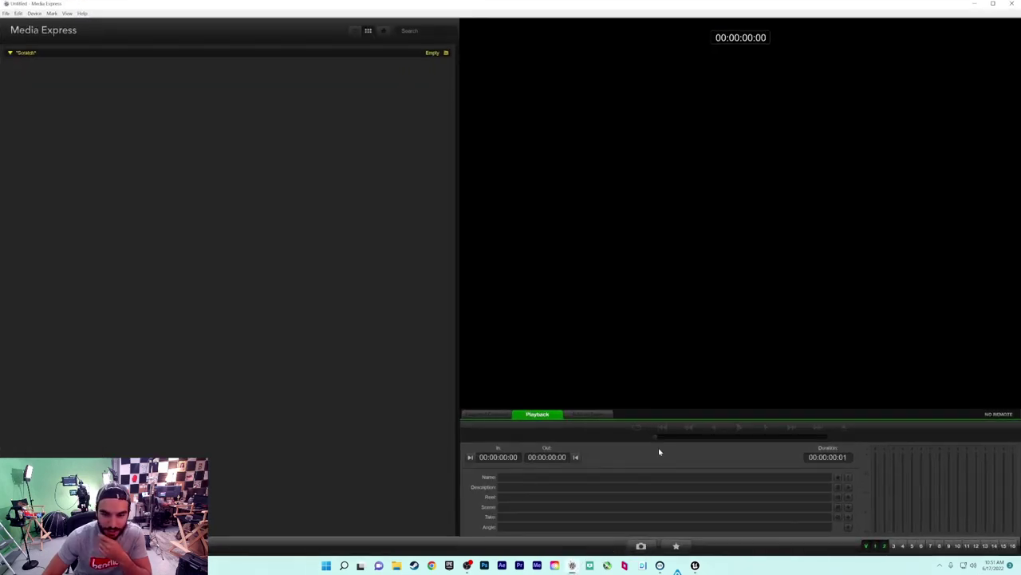
pyautogui.click(495, 416)
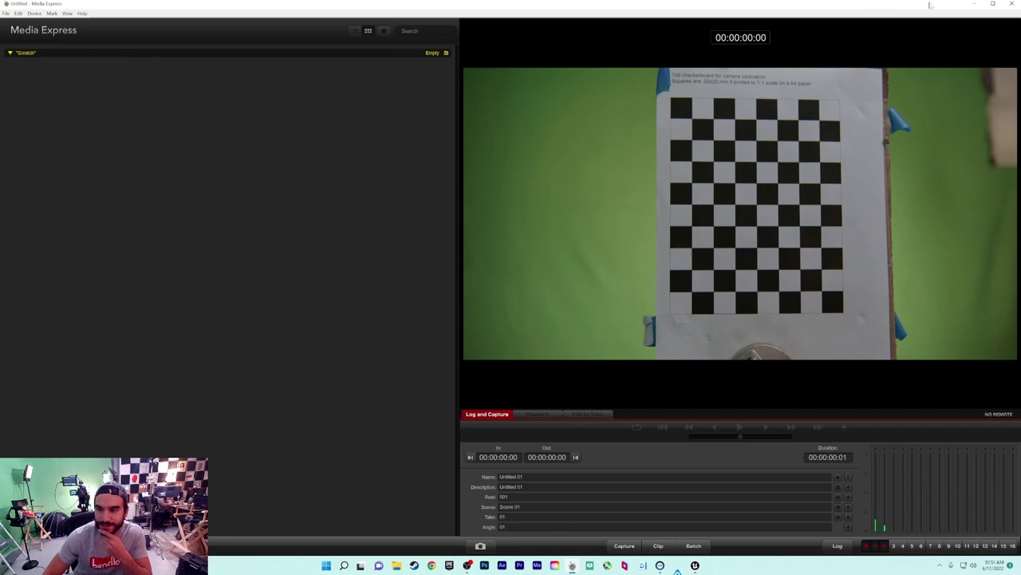
pyautogui.click(1016, 4)
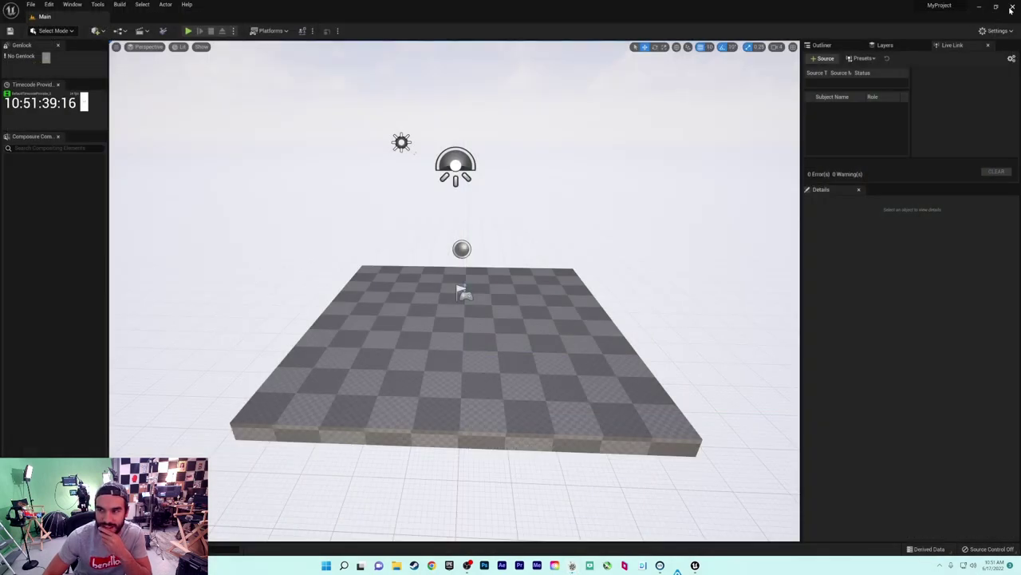
pyautogui.moveTo(568, 239); pyautogui.dragTo(551, 247, button='middle')
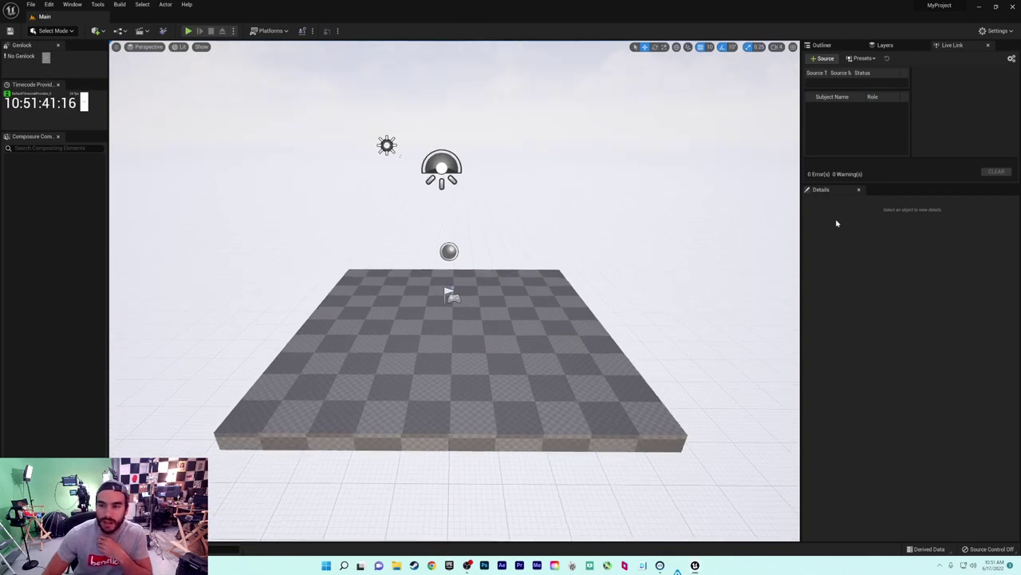
# Create a Media Bundle asset in the Content folder and name it BMD_VideoInput
pyautogui.moveTo(638, 199)
pyautogui.mouseDown()
pyautogui.moveTo(639, 180)
pyautogui.moveTo(645, 198)
pyautogui.mouseUp()
pyautogui.moveTo(608, 258); pyautogui.dragTo(628, 232)
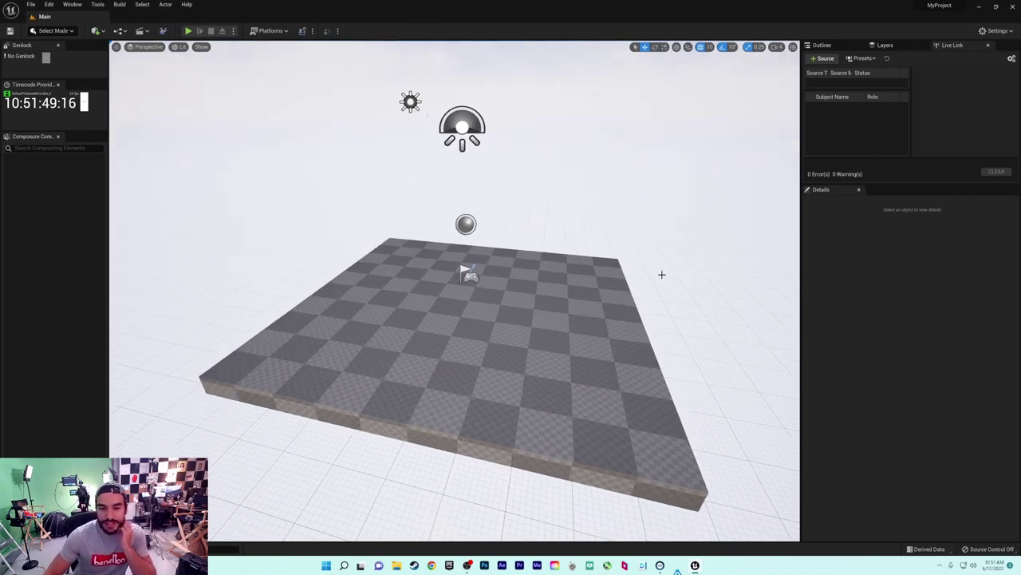
pyautogui.scroll(-2, 661, 275)
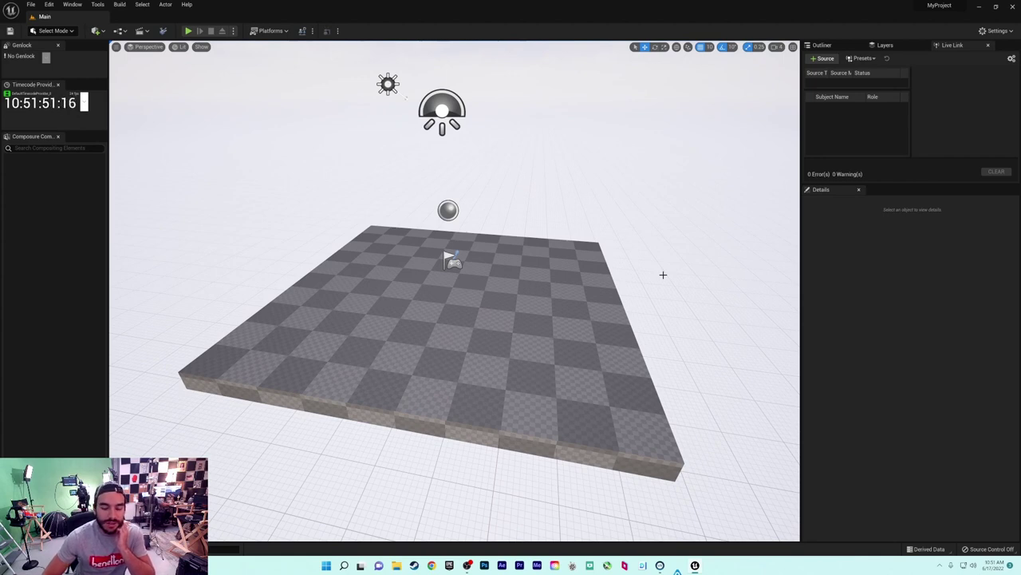
pyautogui.hotkey('ctrl', 'space')
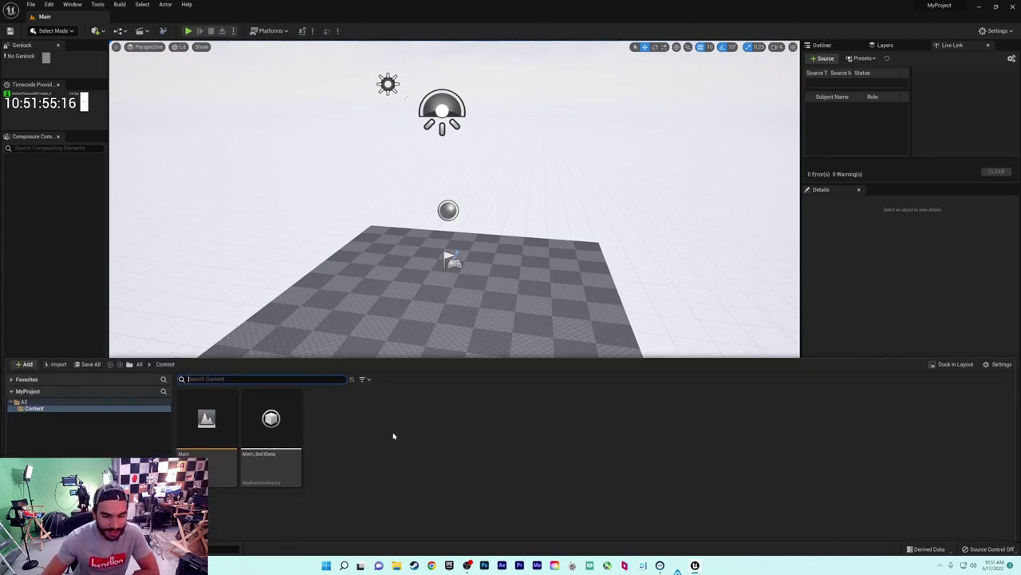
pyautogui.rightClick(392, 435)
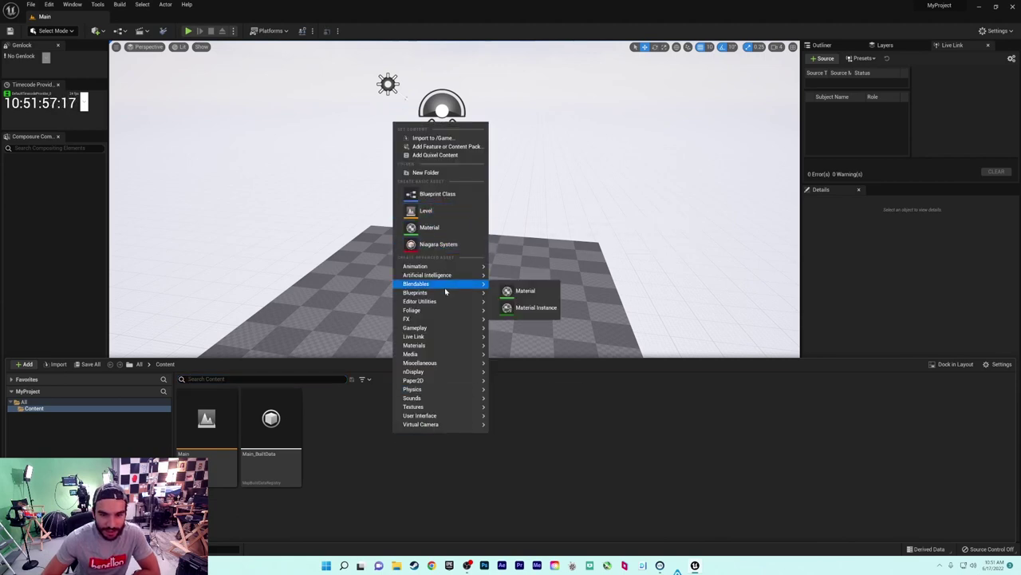
pyautogui.moveTo(420, 355)
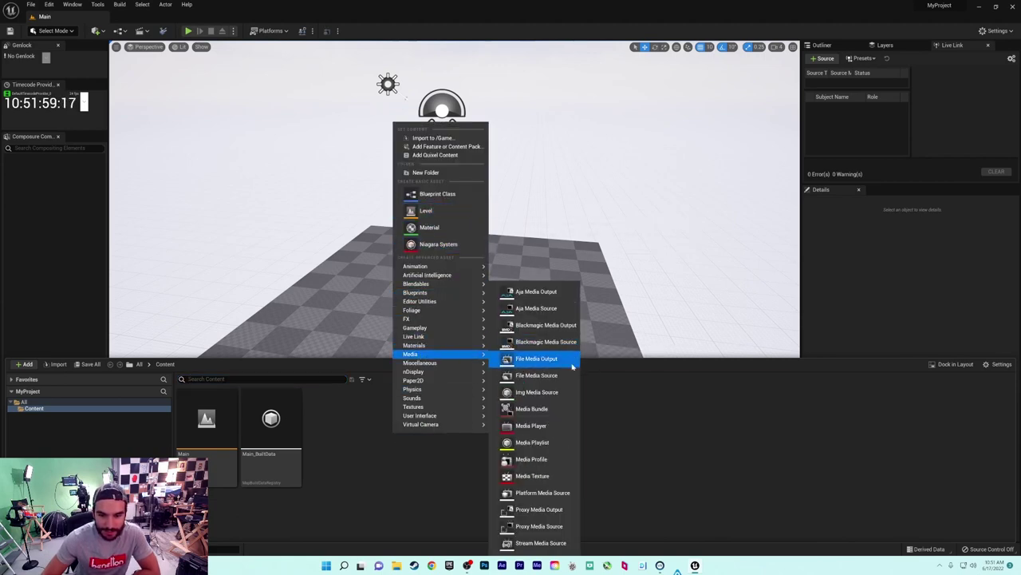
pyautogui.click(532, 408)
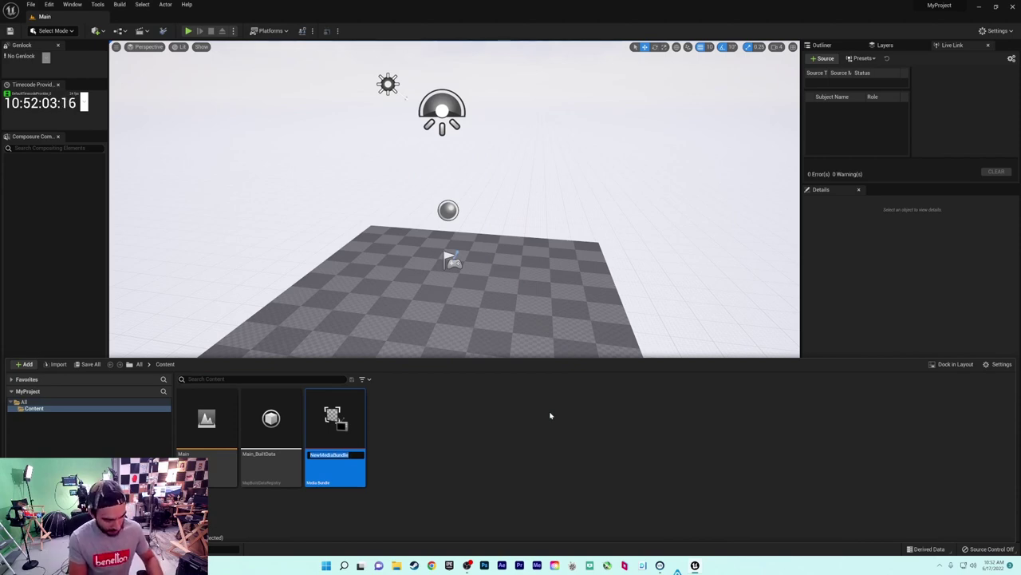
pyautogui.write('BMD_VideoInput')
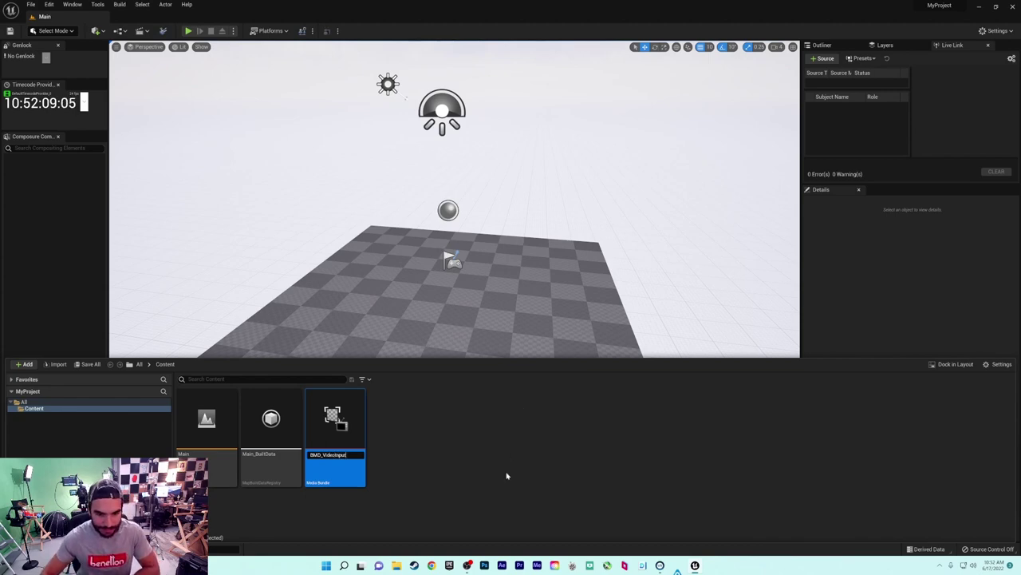
pyautogui.press('Return')
# Open the BMD_VideoInput bundle and set its media source to Blackmagic Media Source
pyautogui.doubleClick(206, 416)
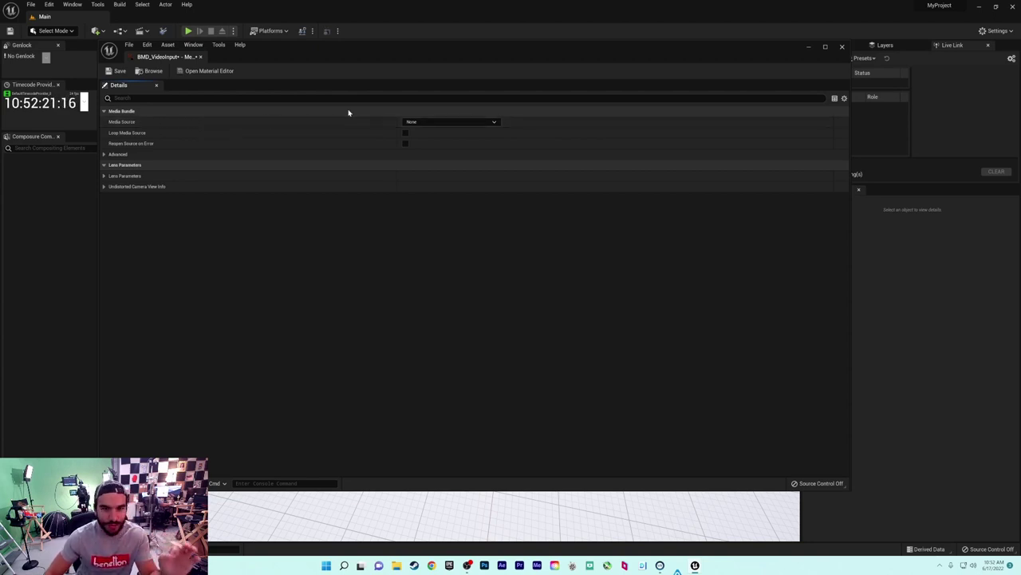
pyautogui.click(442, 122)
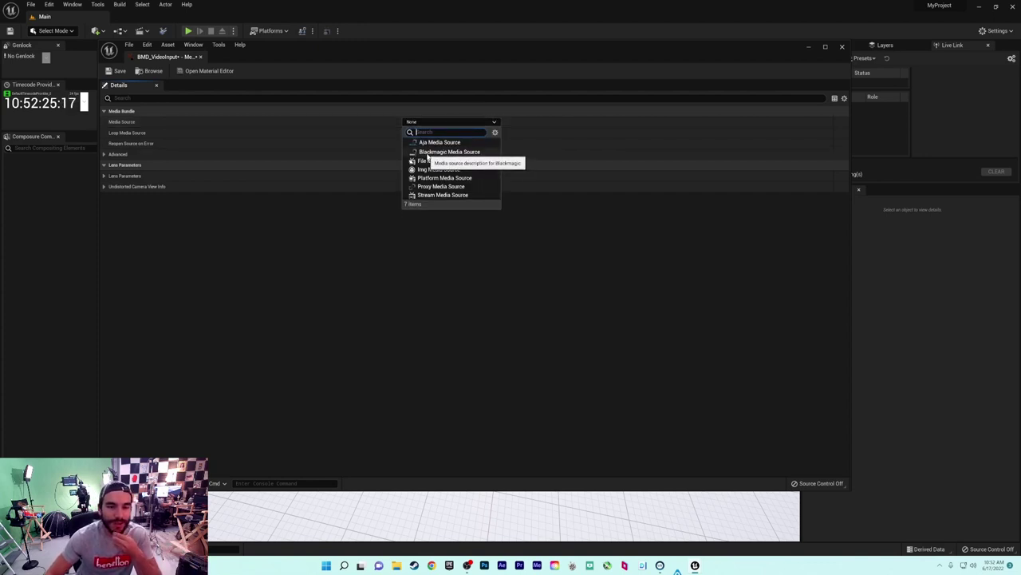
pyautogui.click(431, 151)
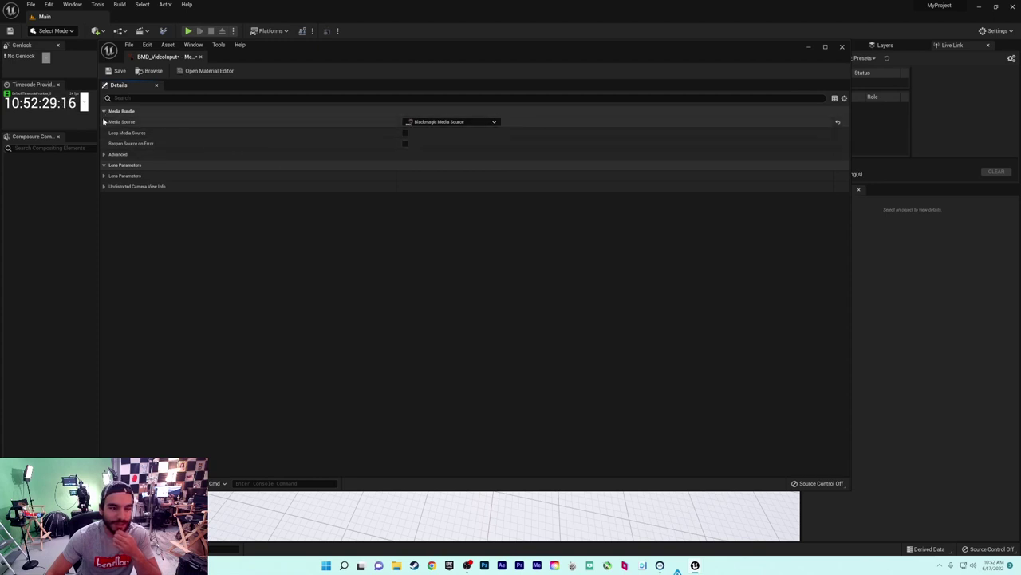
pyautogui.click(471, 121)
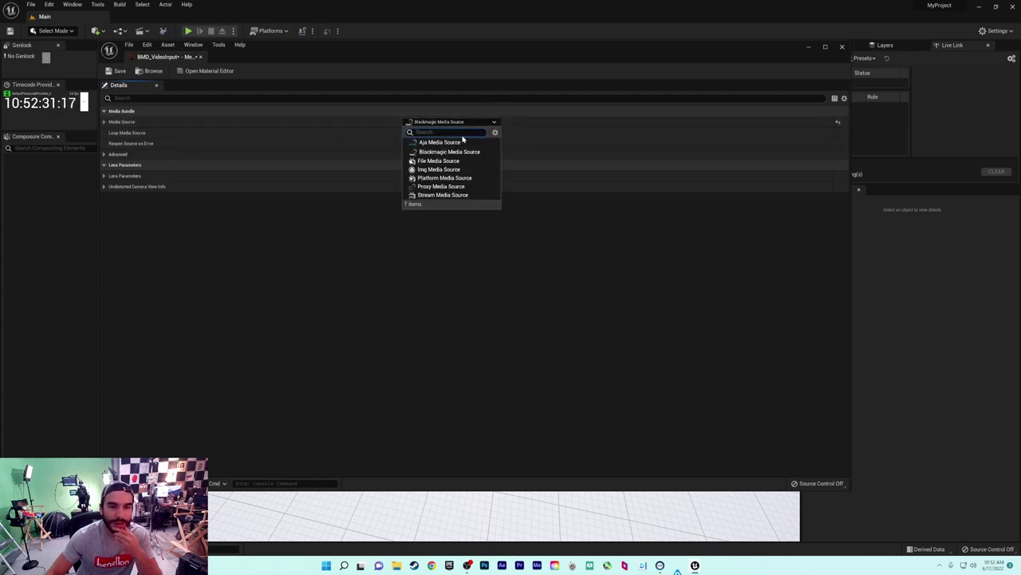
pyautogui.click(456, 153)
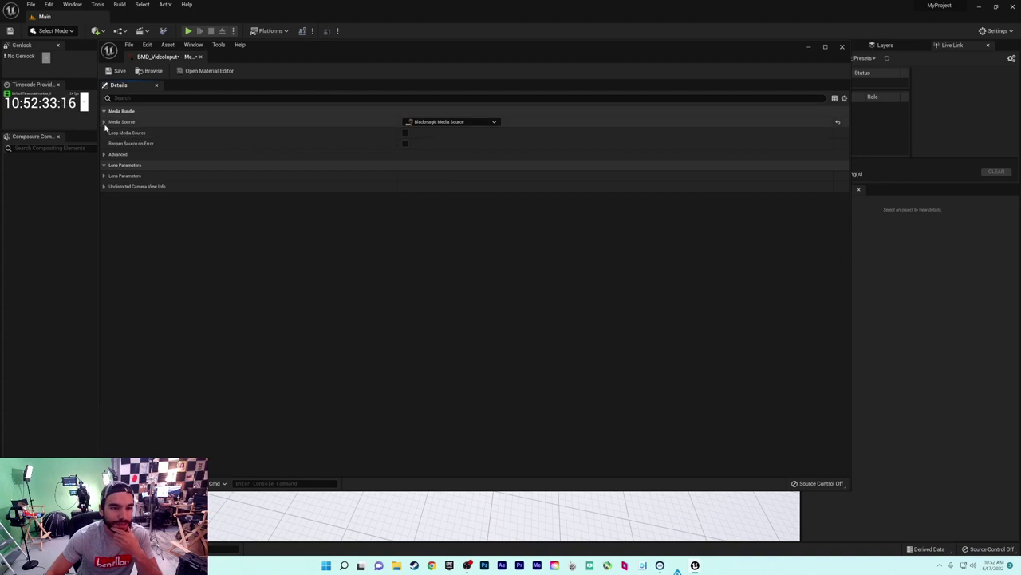
# Configure the Blackmagic source for DeckLink 8K Pro (1) at 4K UHD, 30 fps, with VITC timecode
pyautogui.click(111, 132)
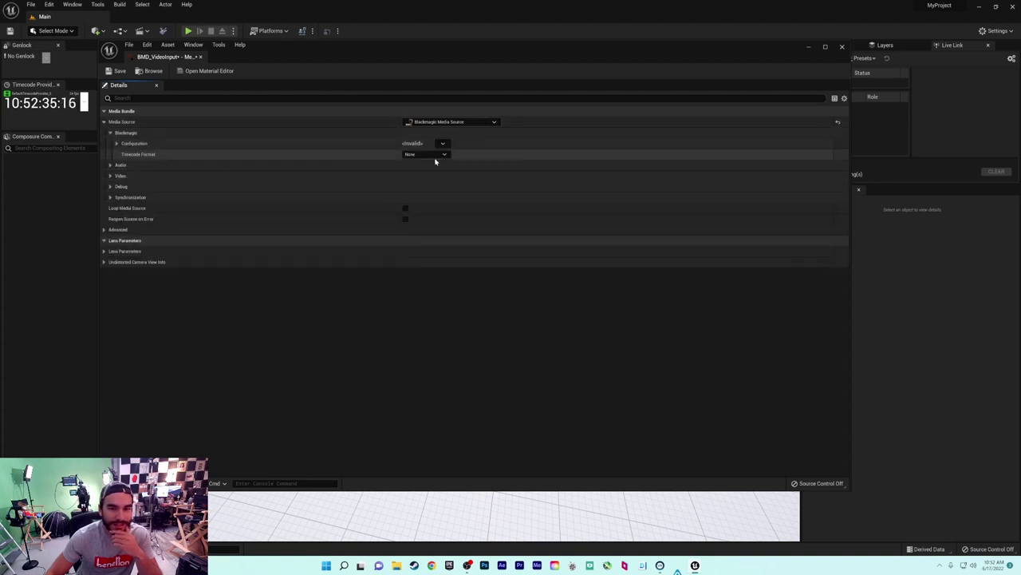
pyautogui.click(116, 143)
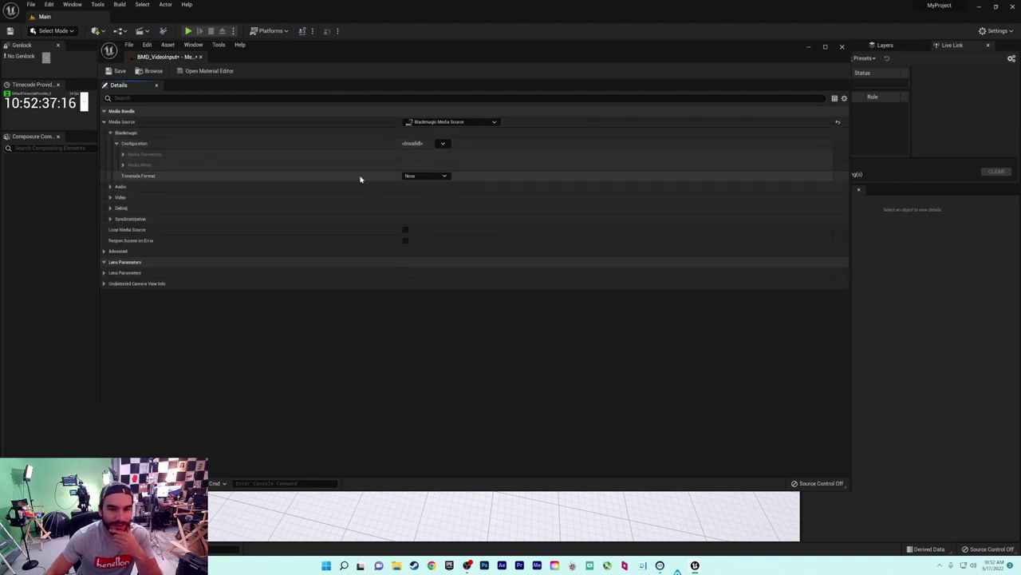
pyautogui.click(443, 143)
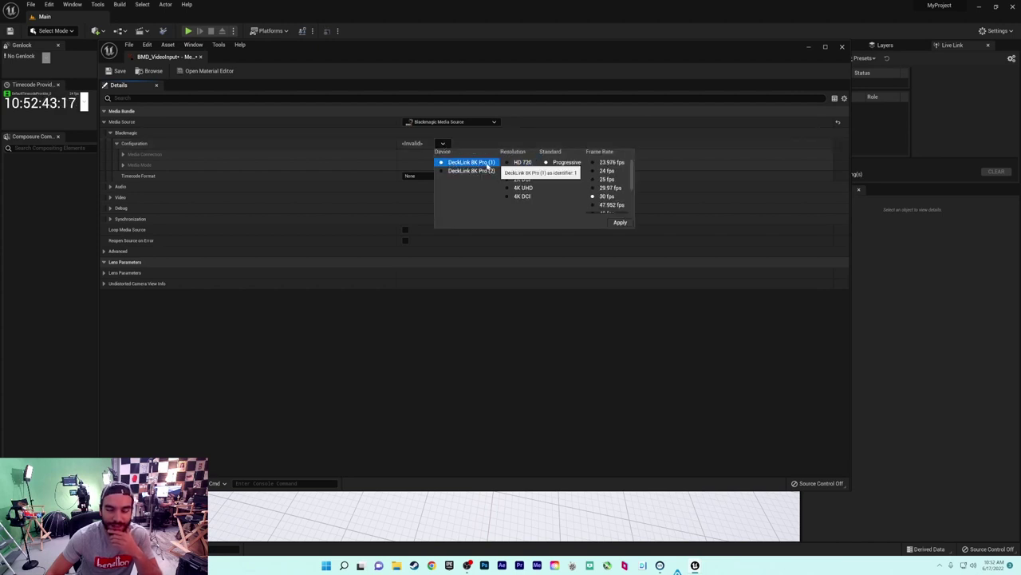
pyautogui.click(523, 171)
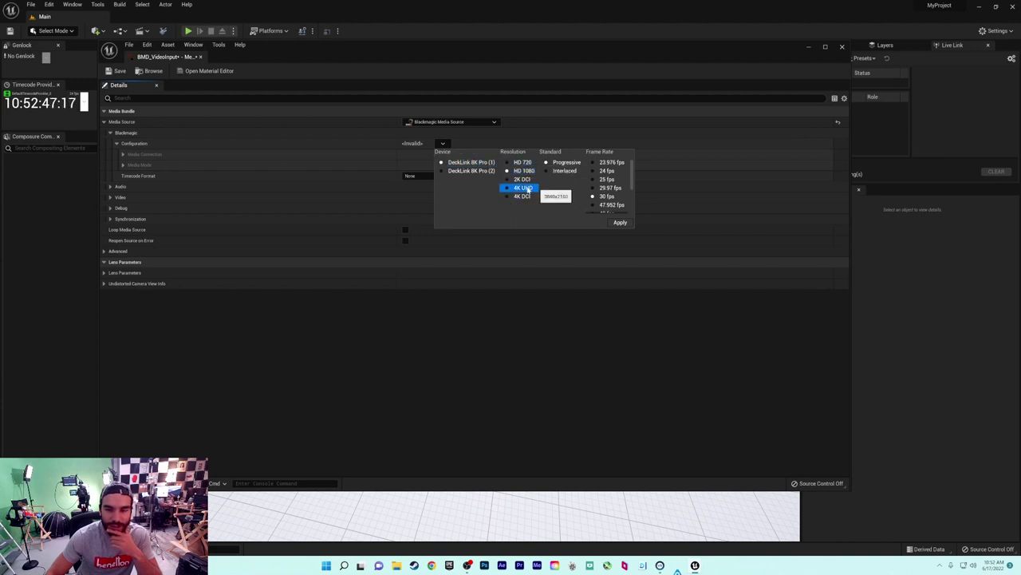
pyautogui.click(522, 187)
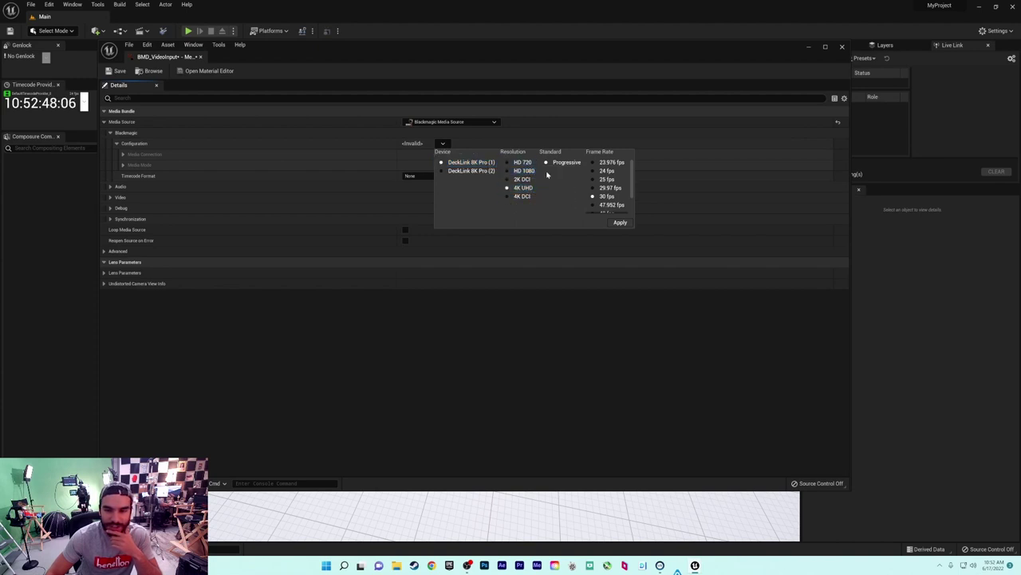
pyautogui.click(620, 223)
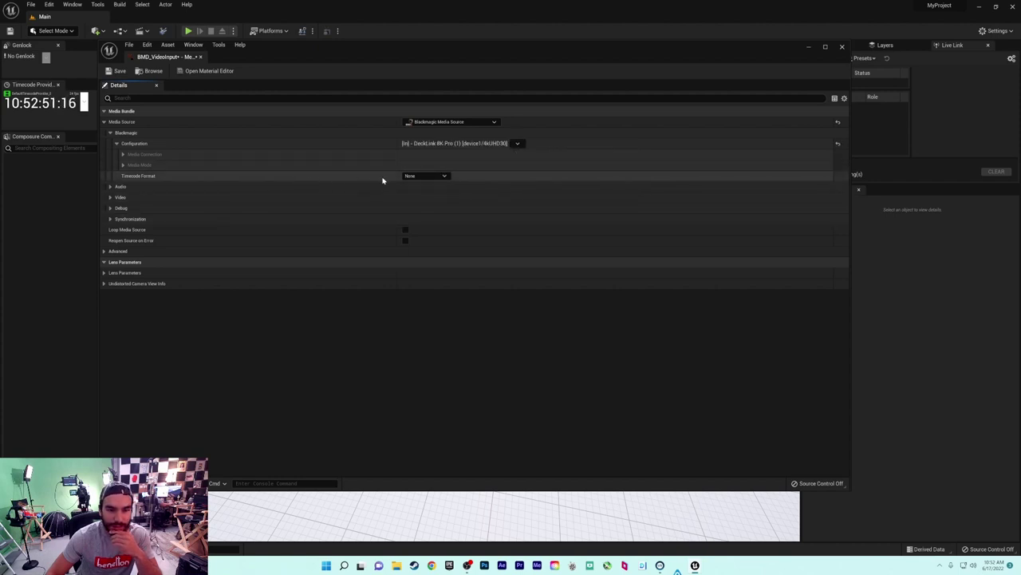
pyautogui.click(410, 177)
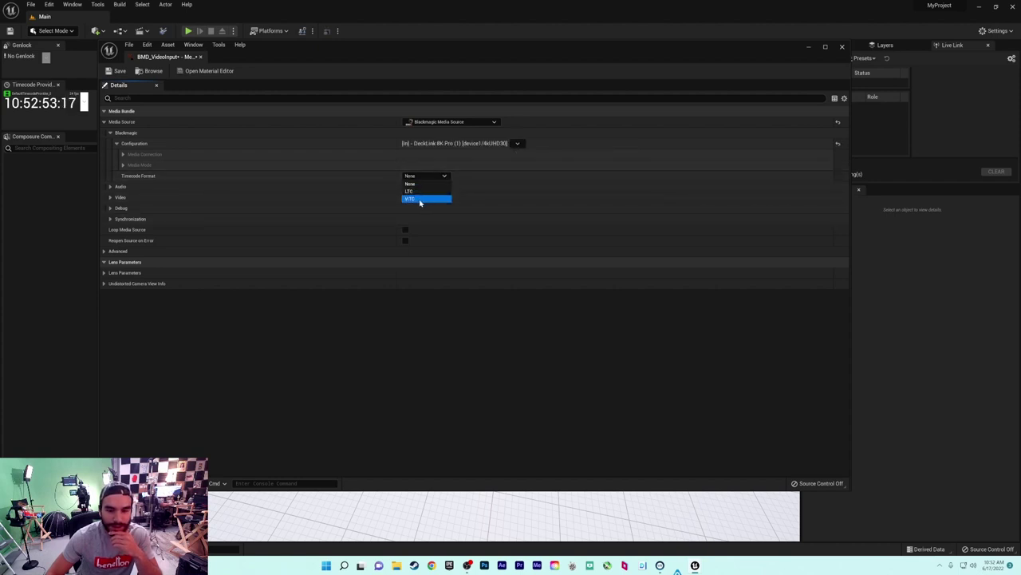
pyautogui.click(415, 200)
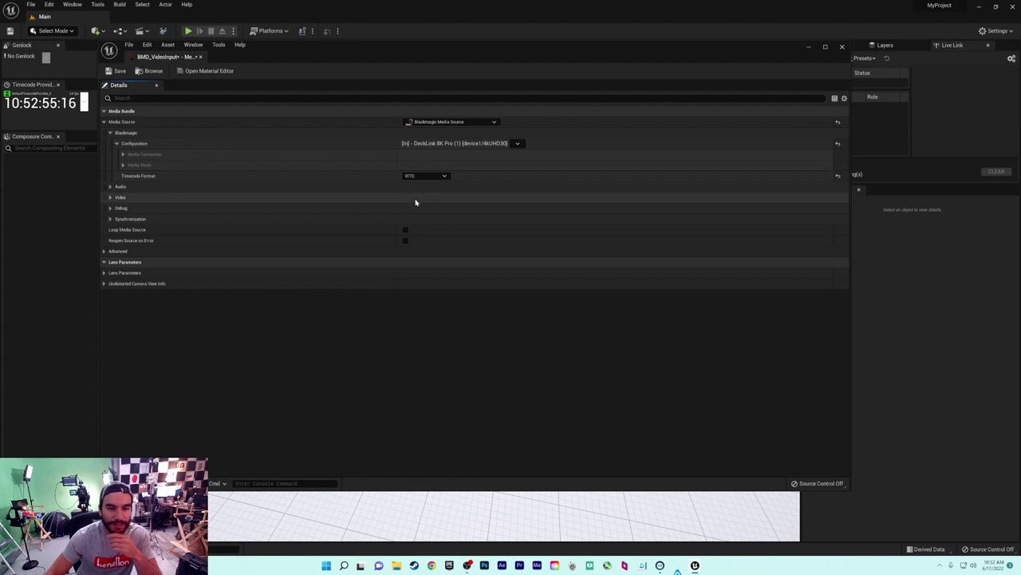
# Set the source's color format to 10bit YUV, enable the sRGB input option, and save and close the bundle
pyautogui.click(113, 220)
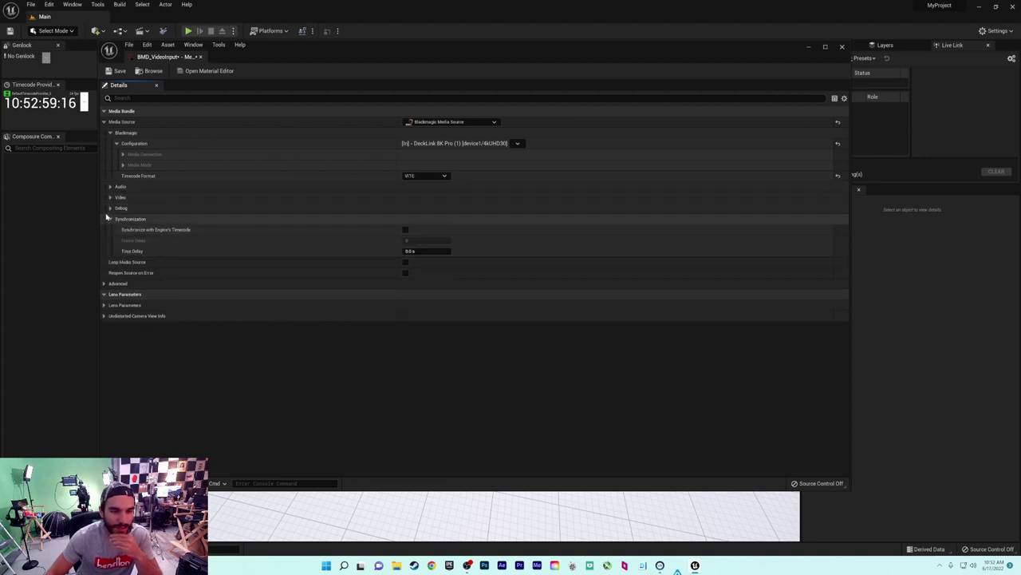
pyautogui.click(111, 198)
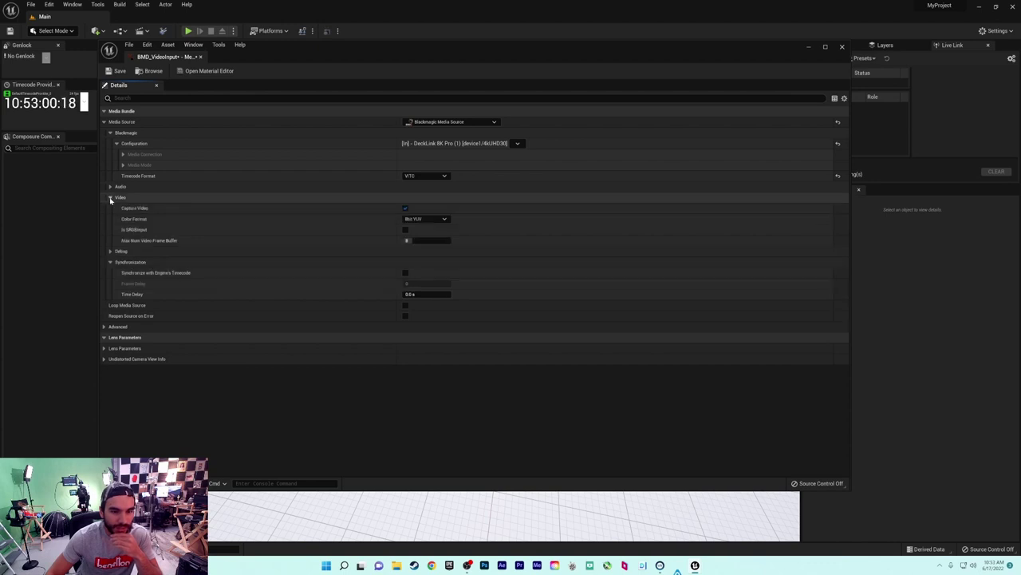
pyautogui.click(423, 219)
pyautogui.click(418, 228)
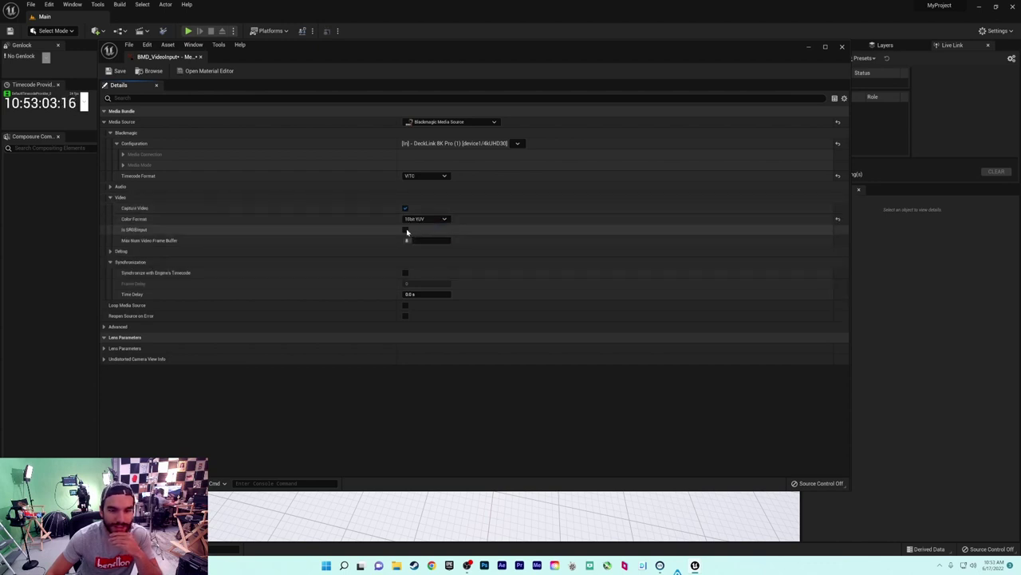
pyautogui.click(405, 230)
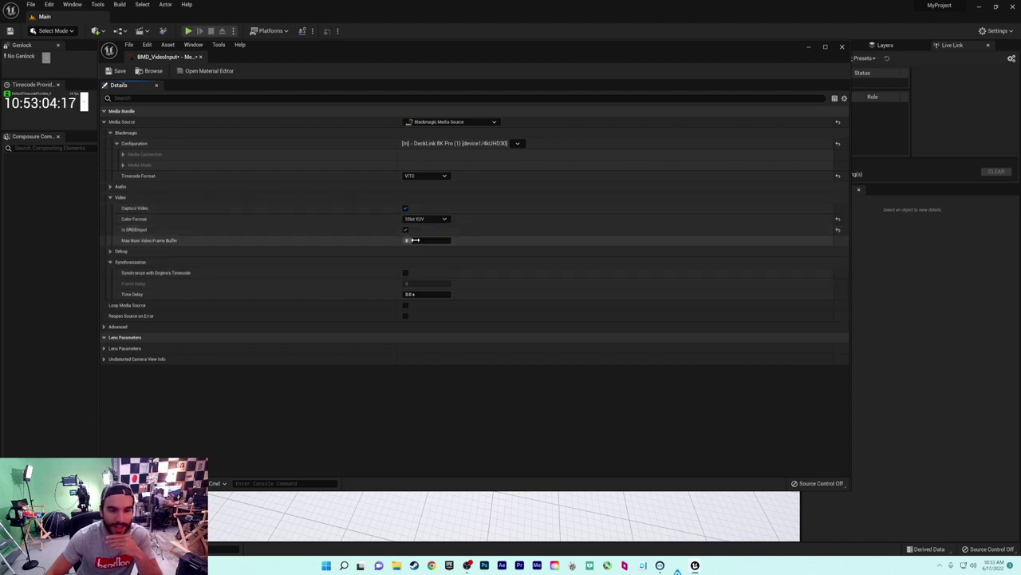
pyautogui.click(116, 70)
pyautogui.click(843, 46)
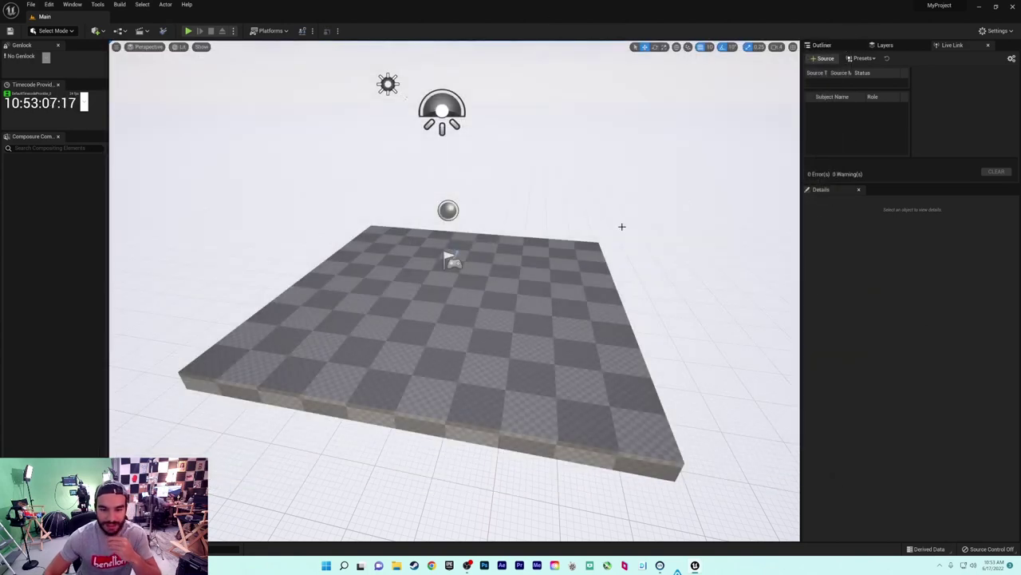
# Place the BMD_VideoInput media bundle into the level near the floor's far edge
pyautogui.scroll(2, 623, 227)
pyautogui.hotkey('ctrl', 'space')
pyautogui.moveTo(598, 344); pyautogui.dragTo(609, 217, button='right')
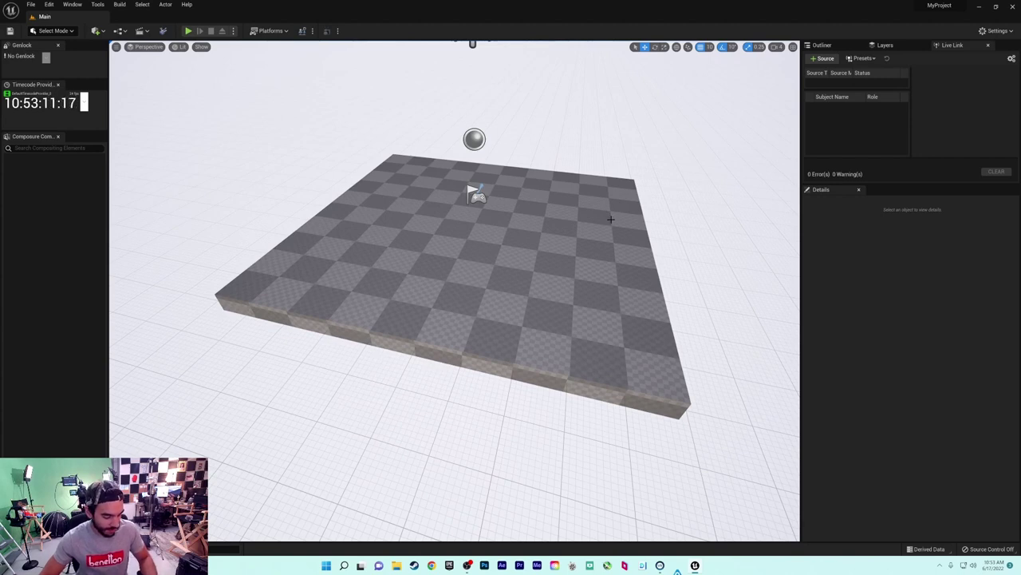
pyautogui.hotkey('ctrl', 'space')
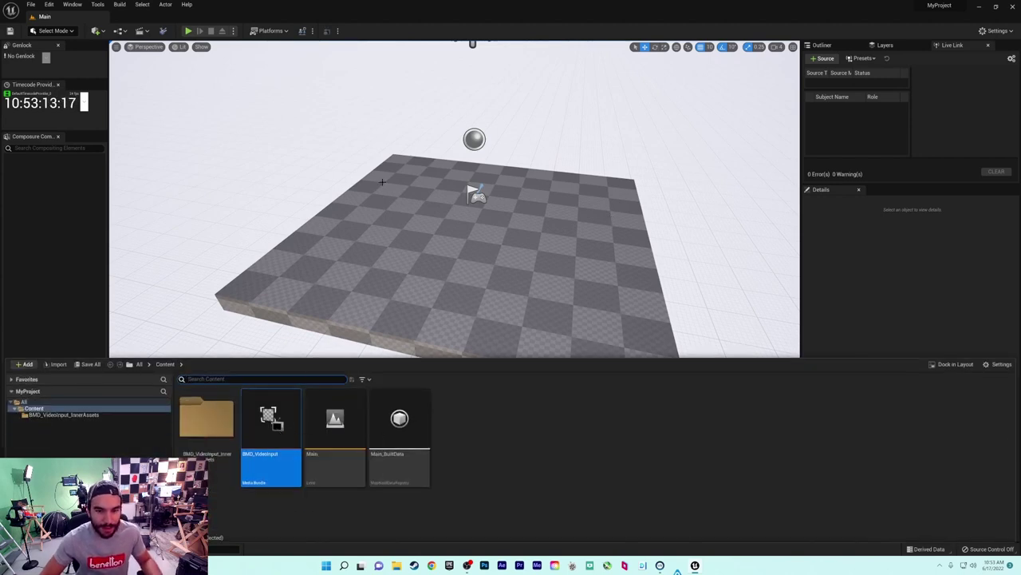
pyautogui.moveTo(272, 423); pyautogui.dragTo(394, 223)
# Rotate the video plane to -20° about Z and move it outward, clear of the checkered floor
pyautogui.press('e')
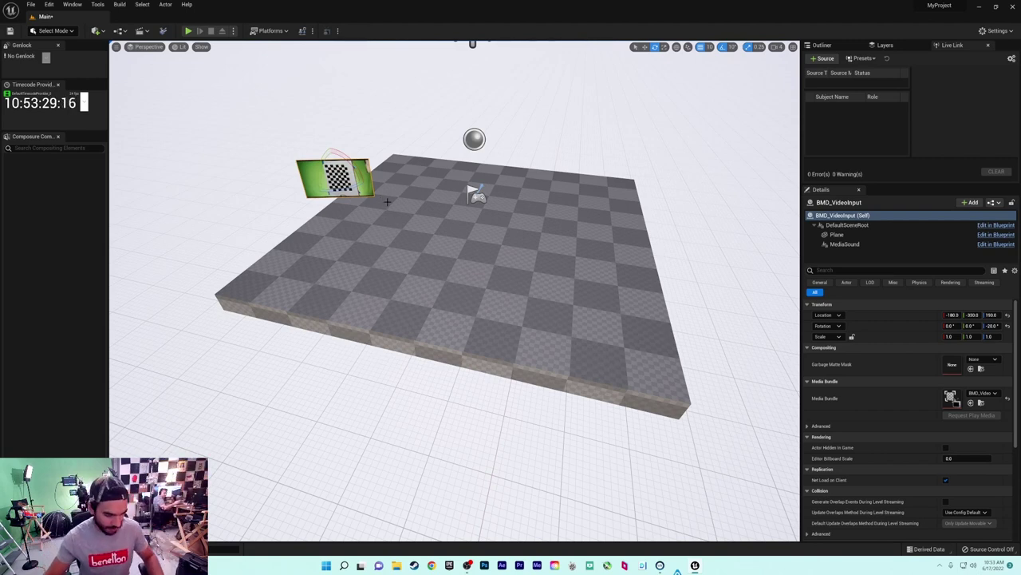
pyautogui.press('w')
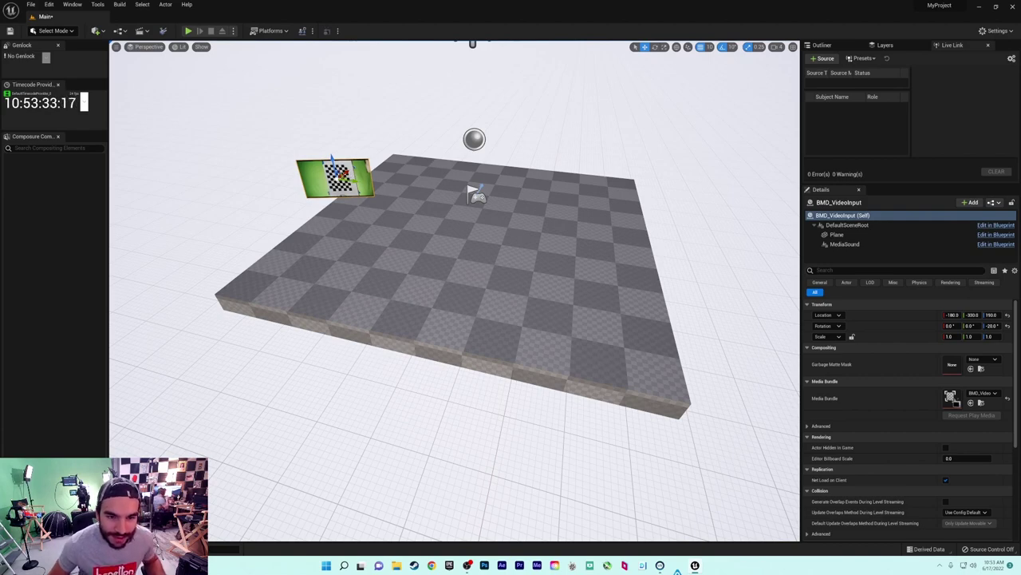
pyautogui.scroll(3, 455, 291)
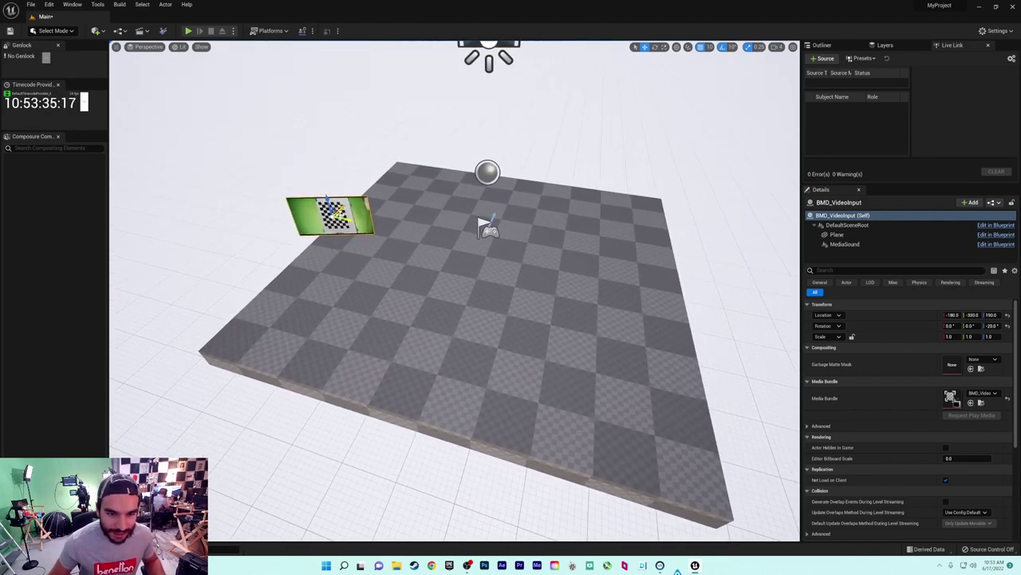
pyautogui.moveTo(326, 205); pyautogui.dragTo(196, 209)
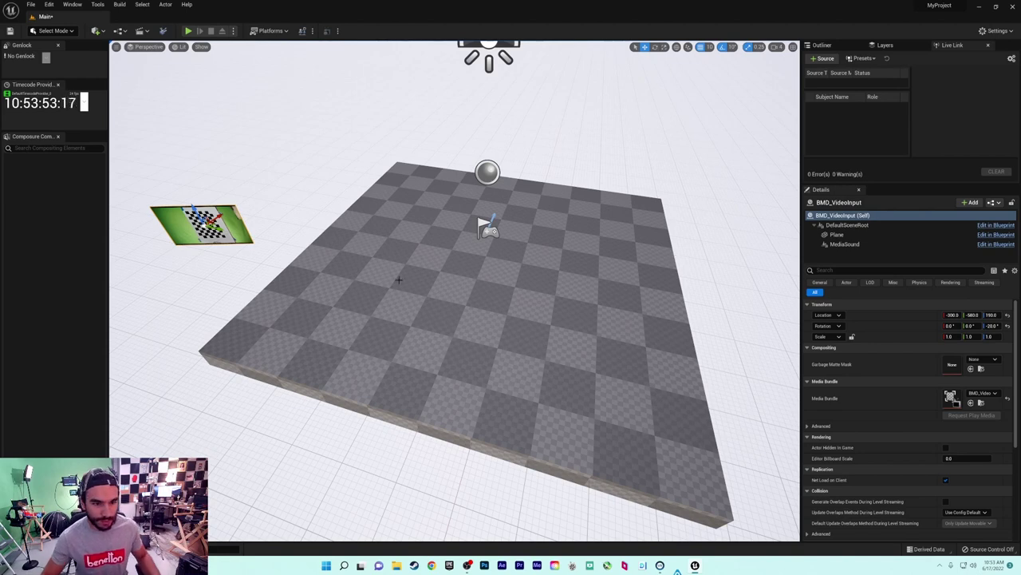
# Create a Blueprint class with BlackmagicTimecodeProvider as its parent and name it BMD_CustomTC
pyautogui.scroll(-5, 403, 249)
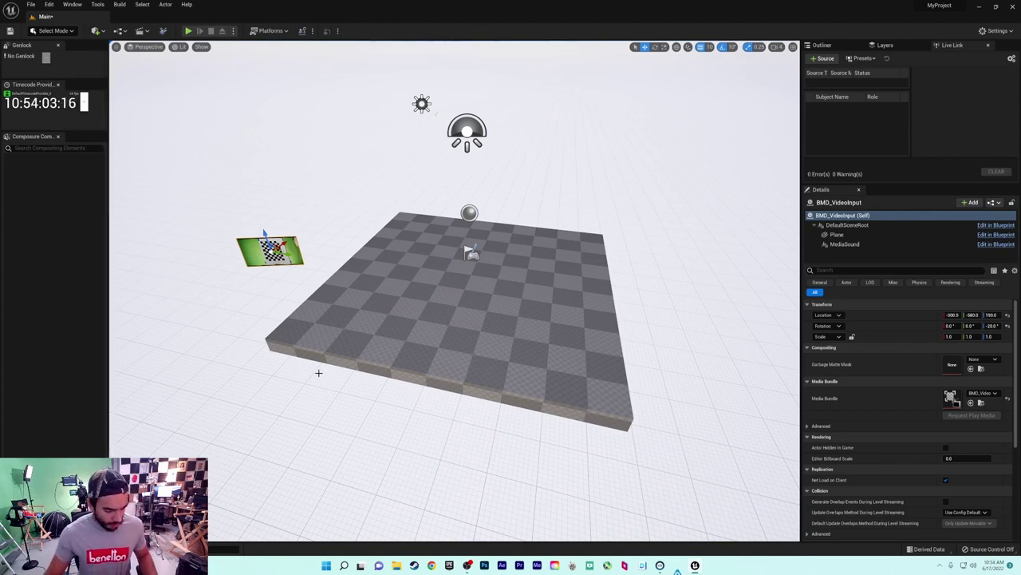
pyautogui.hotkey('ctrl', 'space')
pyautogui.click(505, 428)
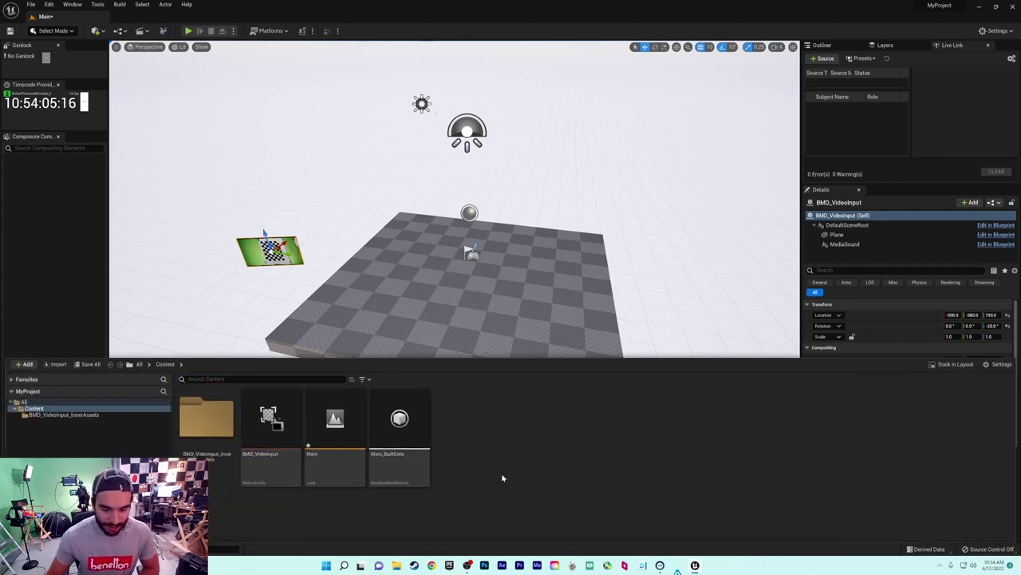
pyautogui.rightClick(508, 433)
pyautogui.moveTo(551, 353)
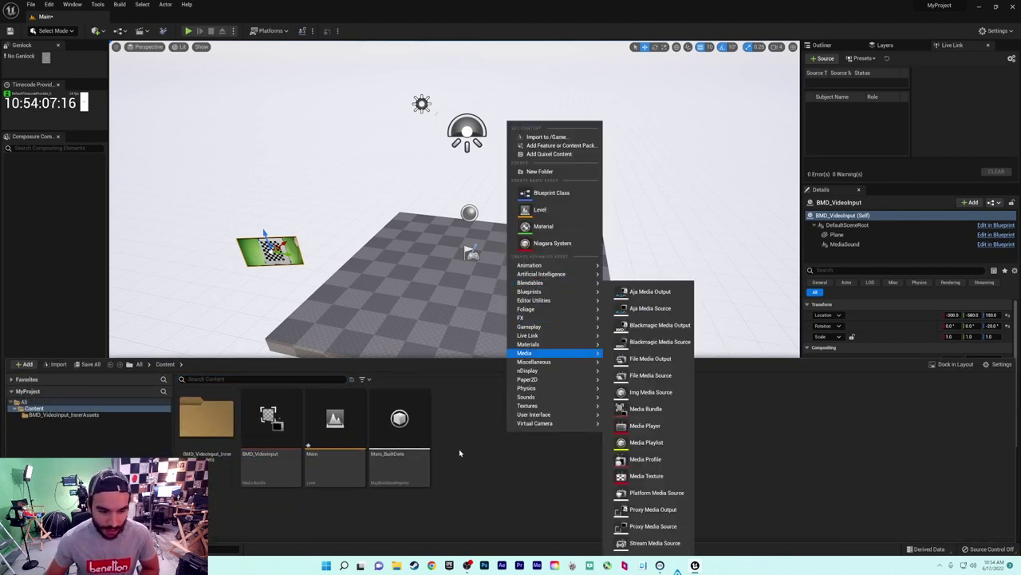
pyautogui.click(559, 193)
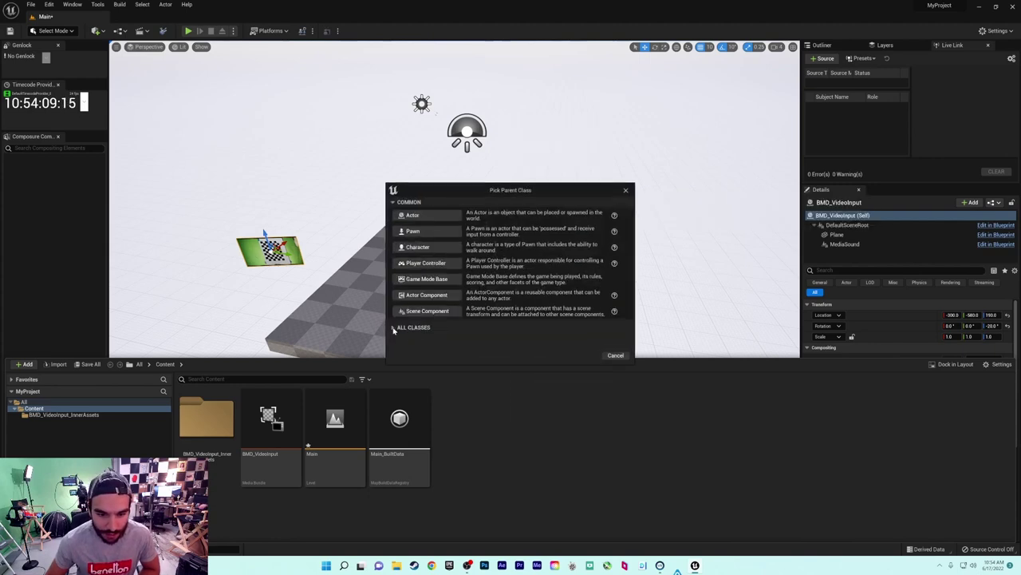
pyautogui.click(393, 328)
pyautogui.write('bla')
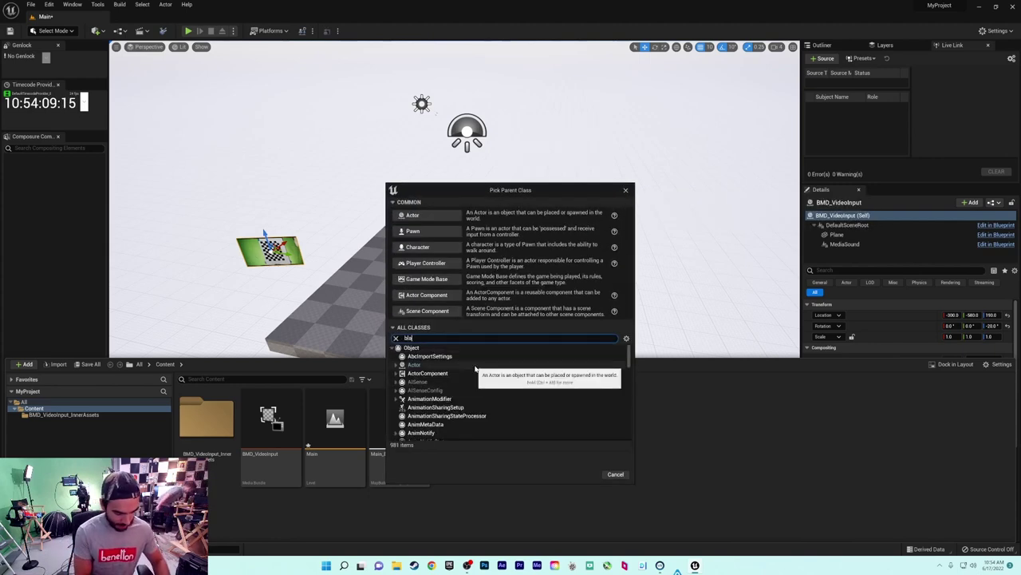
pyautogui.write('ckma')
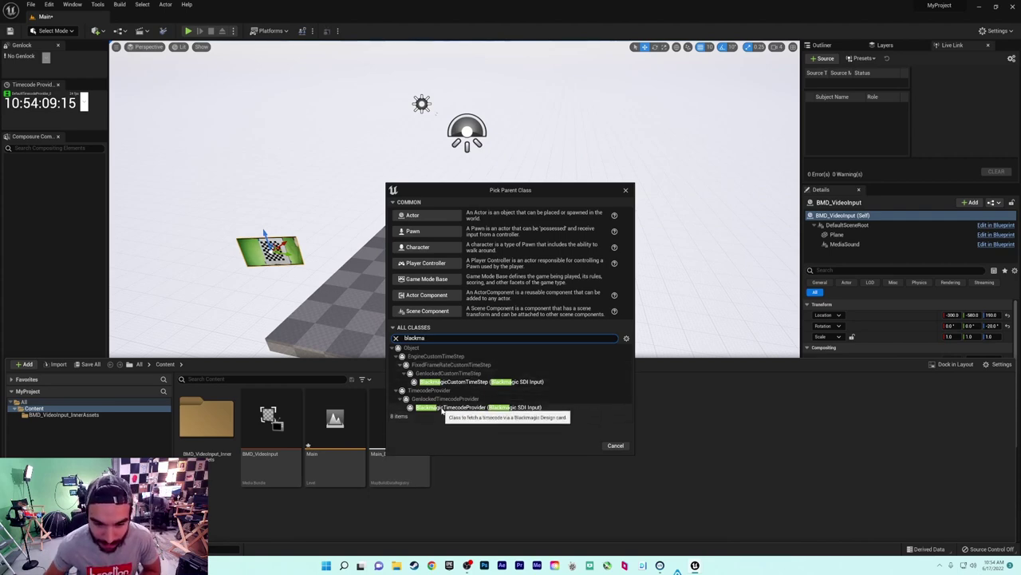
pyautogui.click(444, 408)
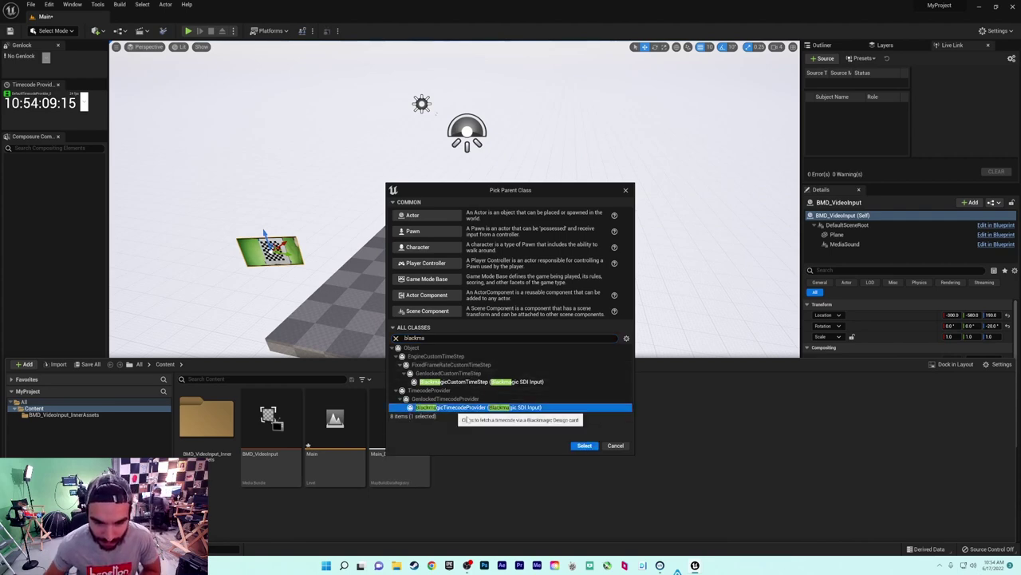
pyautogui.click(586, 446)
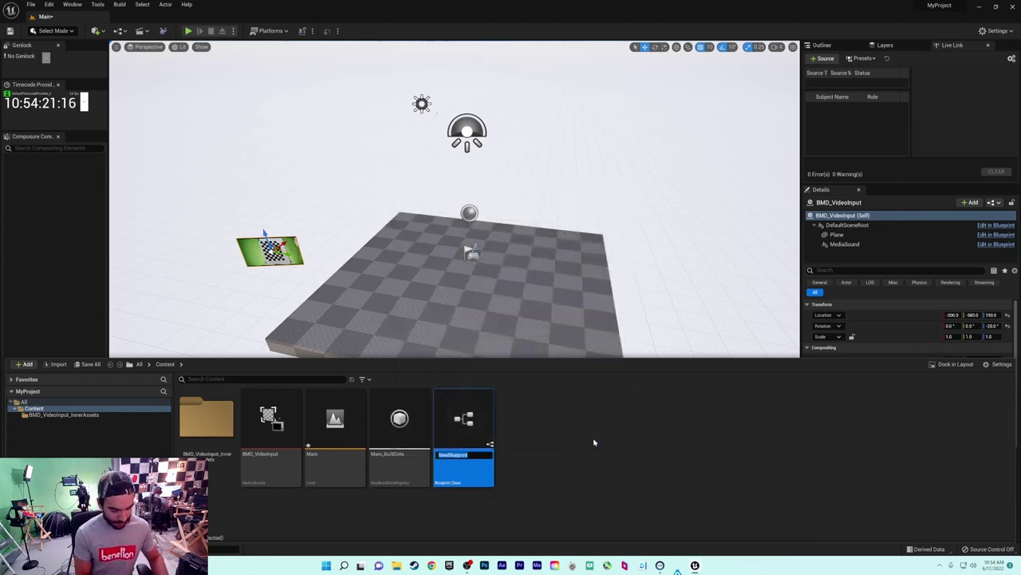
pyautogui.write('BMD_CustomTC')
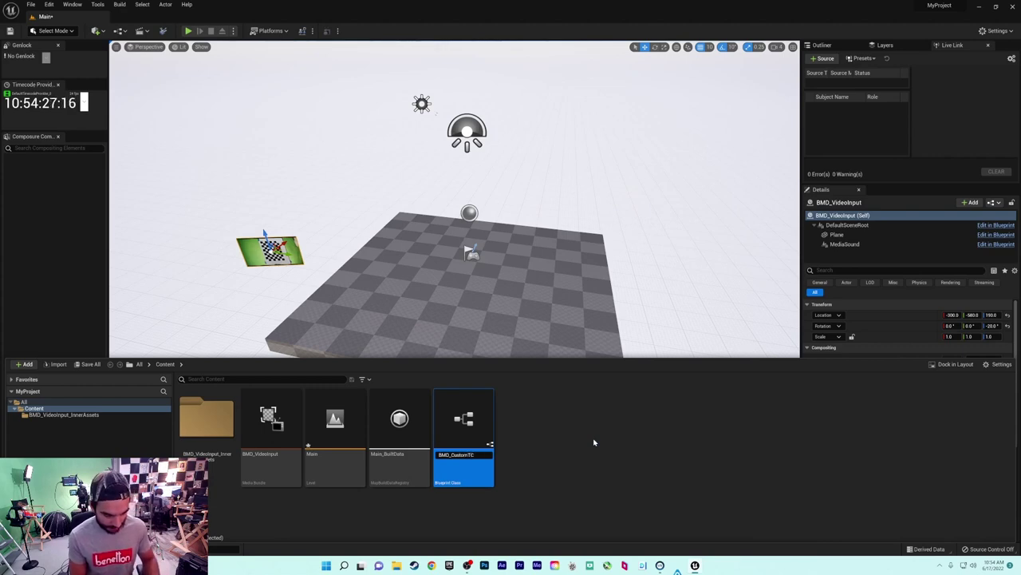
pyautogui.press('Return')
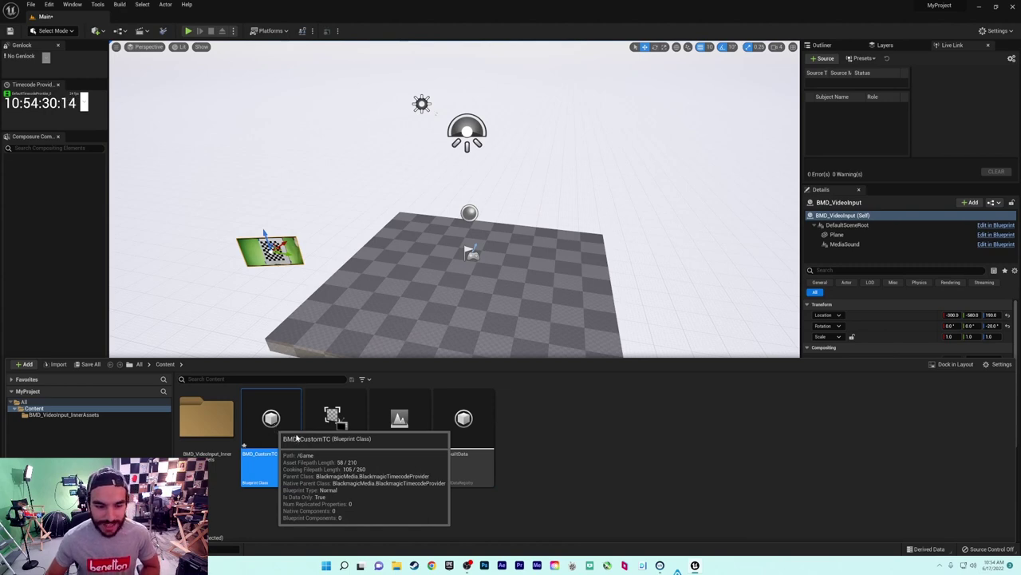
# Open BMD_CustomTC and set its media configuration to DeckLink 8K Pro (1), 4K UHD, progressive, 30 fps
pyautogui.doubleClick(296, 436)
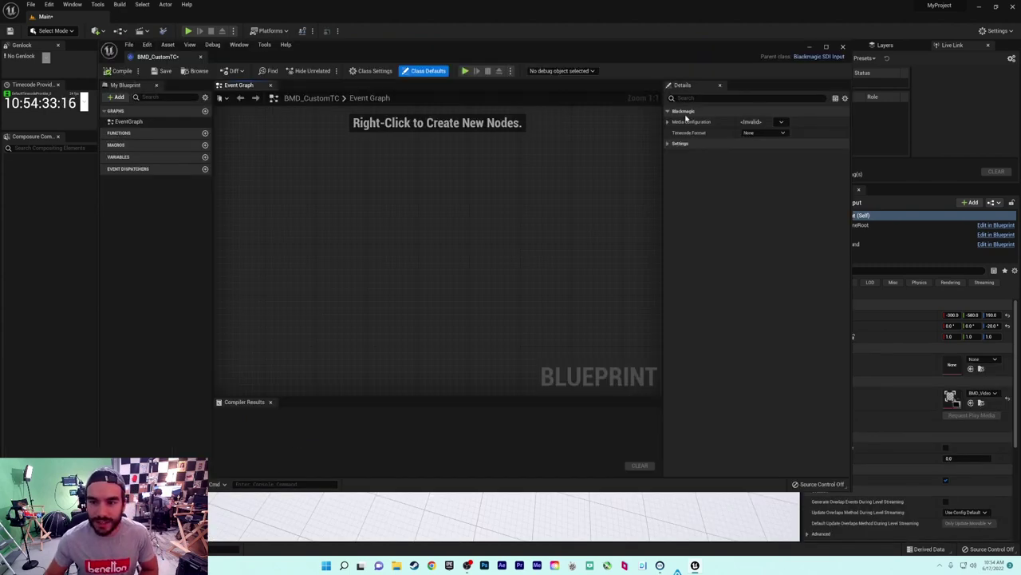
pyautogui.click(781, 124)
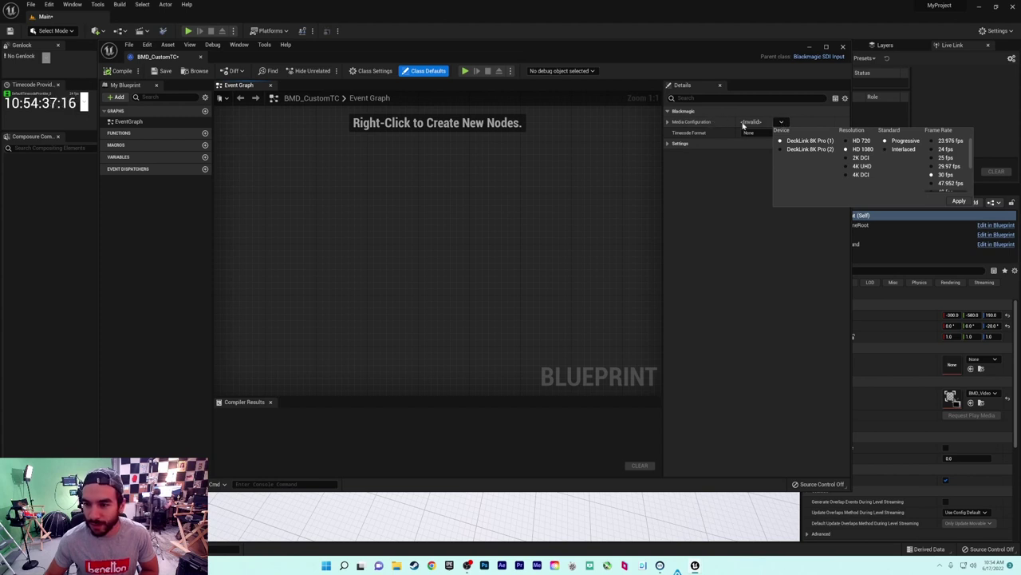
pyautogui.click(863, 167)
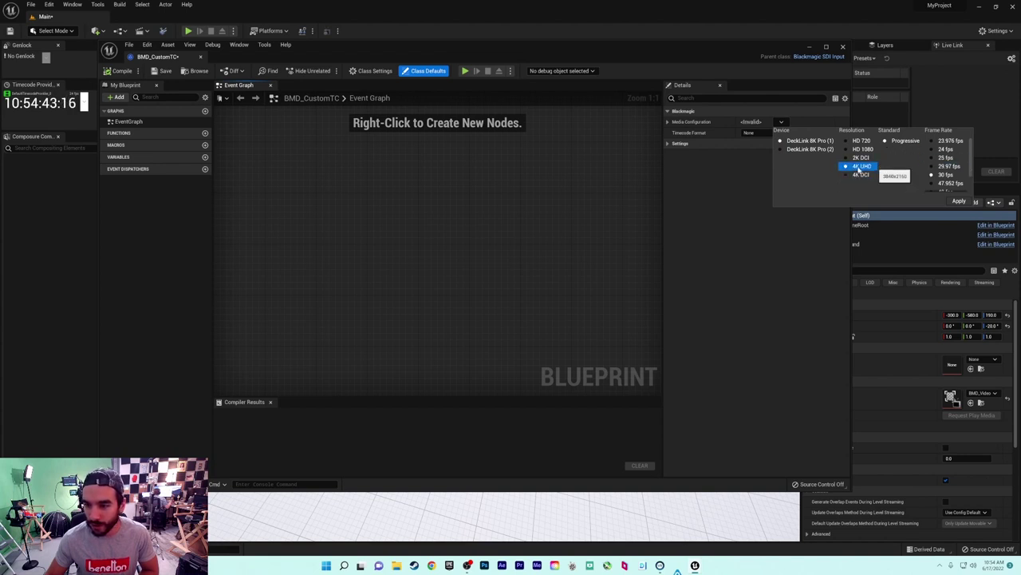
pyautogui.click(957, 200)
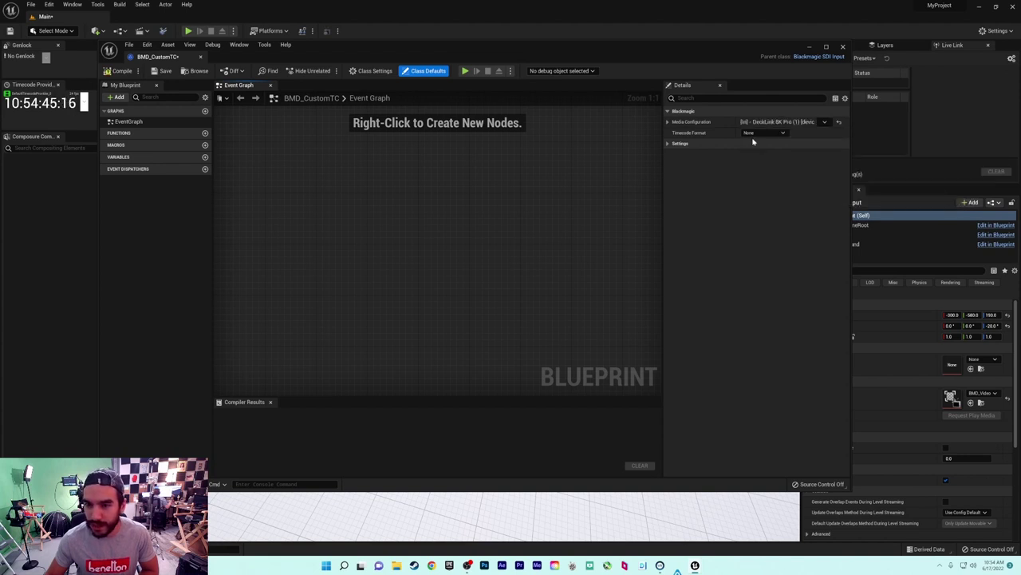
# Set the timecode format of BMD_CustomTC to VITC, then compile, save and close the Blueprint
pyautogui.click(784, 133)
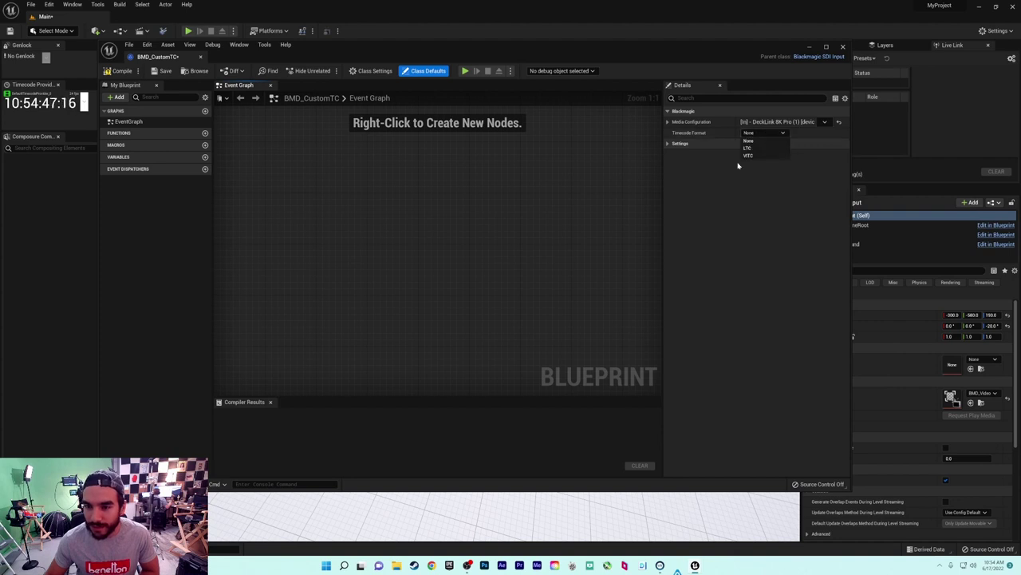
pyautogui.click(742, 156)
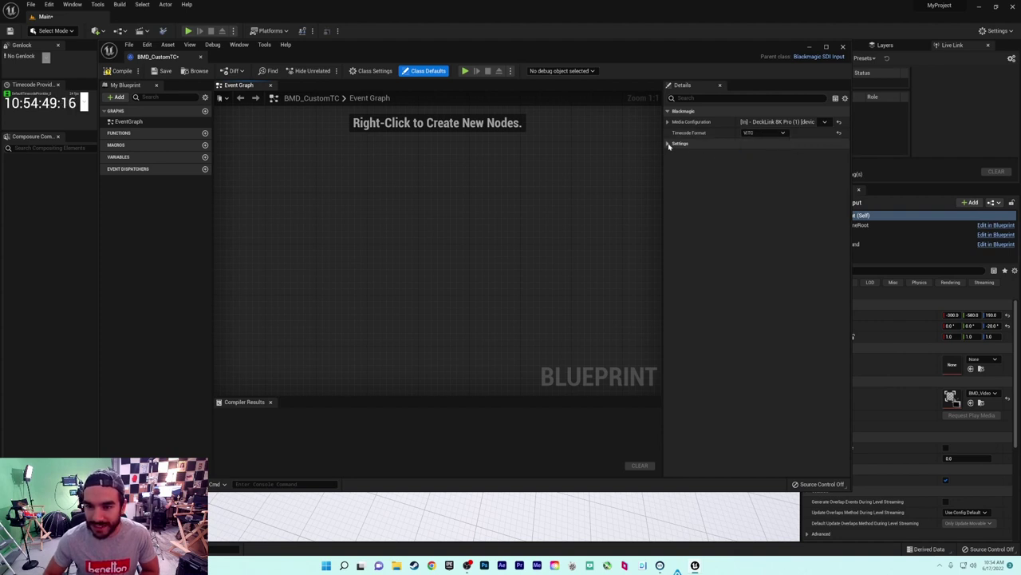
pyautogui.click(669, 143)
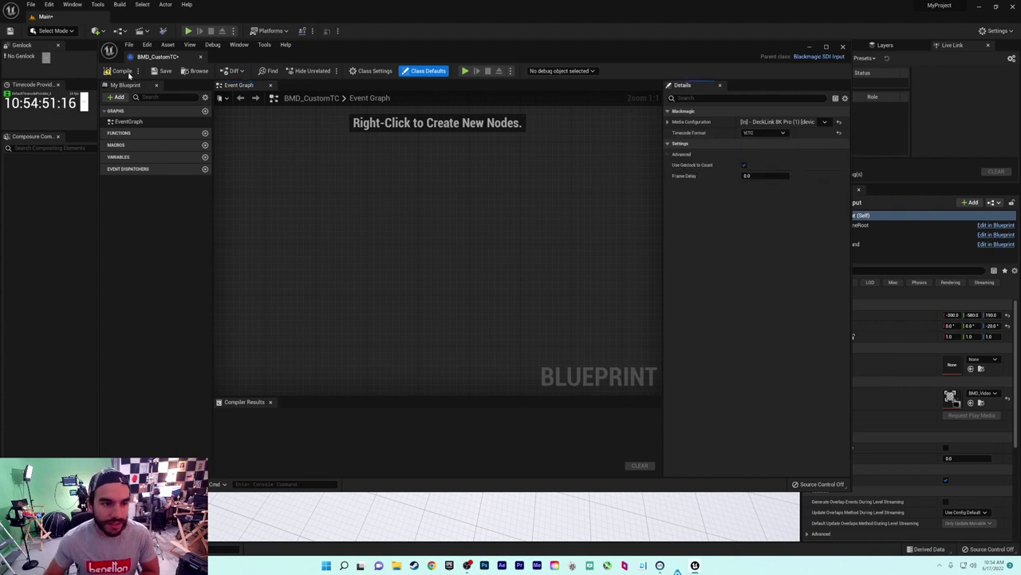
pyautogui.click(118, 70)
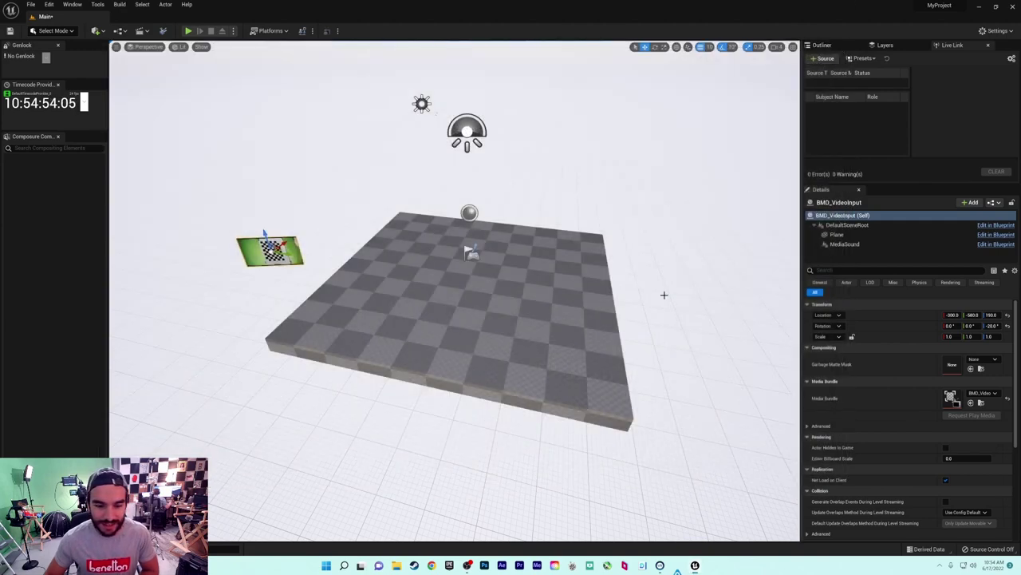
pyautogui.click(843, 46)
# Create a Blueprint class with BlackmagicCustomTimeStep as its parent and name it BMD_CustomTimestep
pyautogui.hotkey('ctrl', 'space')
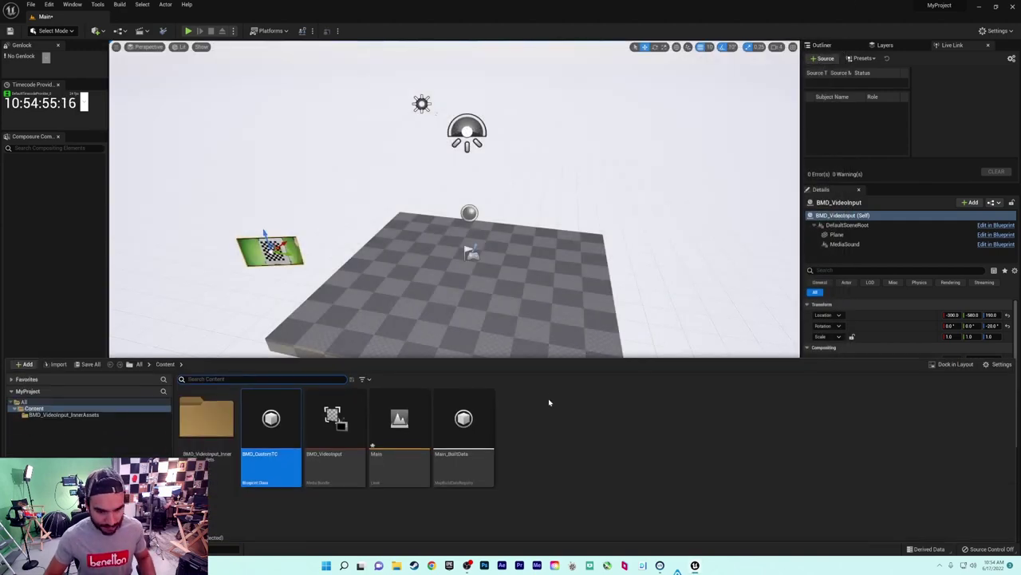
pyautogui.click(559, 446)
pyautogui.rightClick(556, 449)
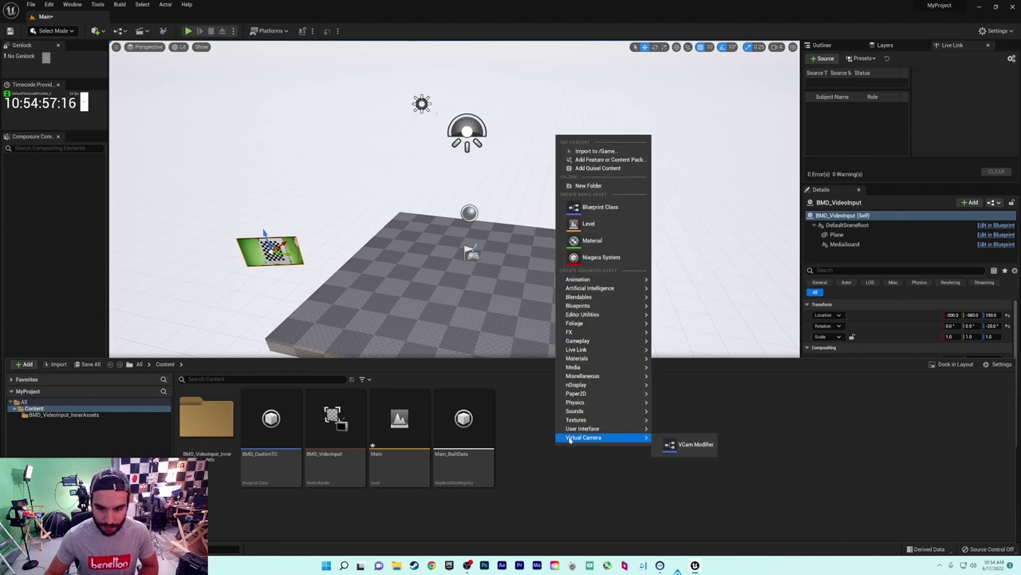
pyautogui.click(597, 206)
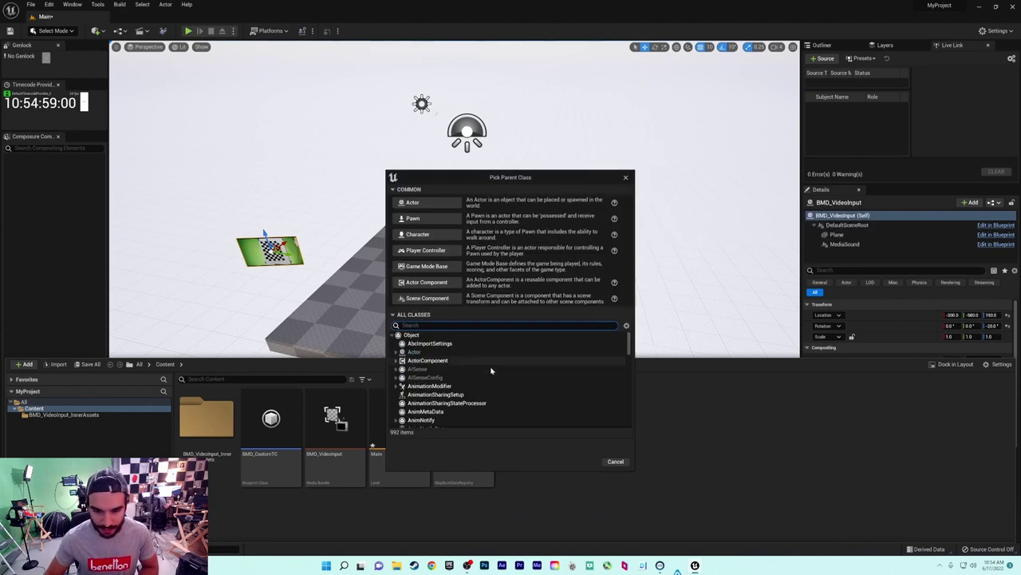
pyautogui.write('bla')
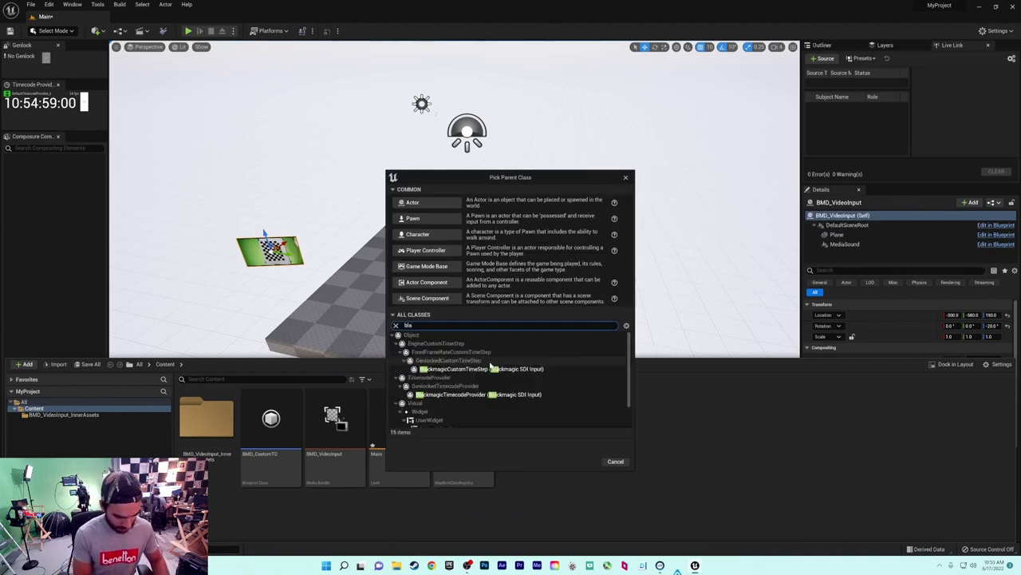
pyautogui.write('ckmagic')
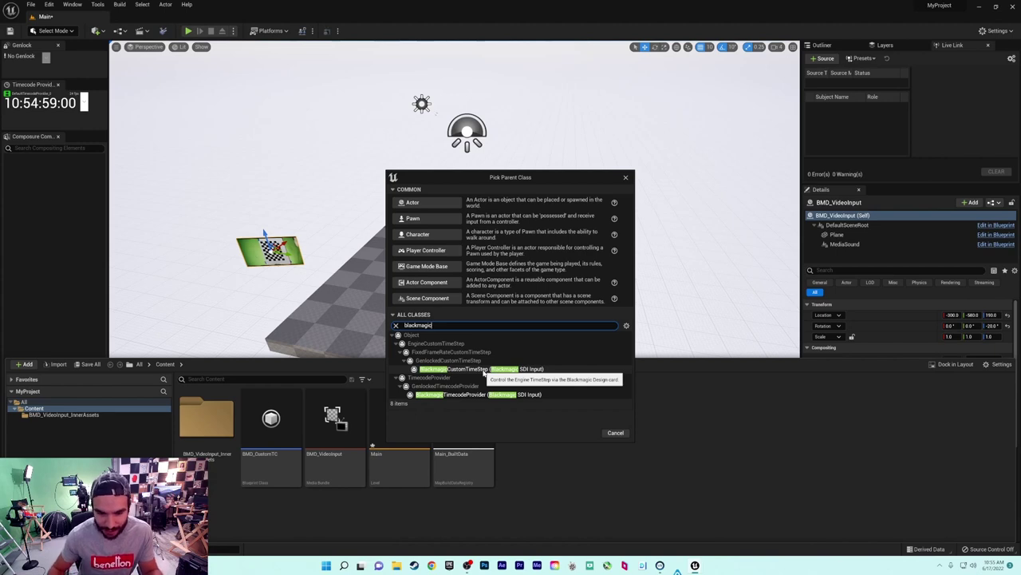
pyautogui.click(482, 369)
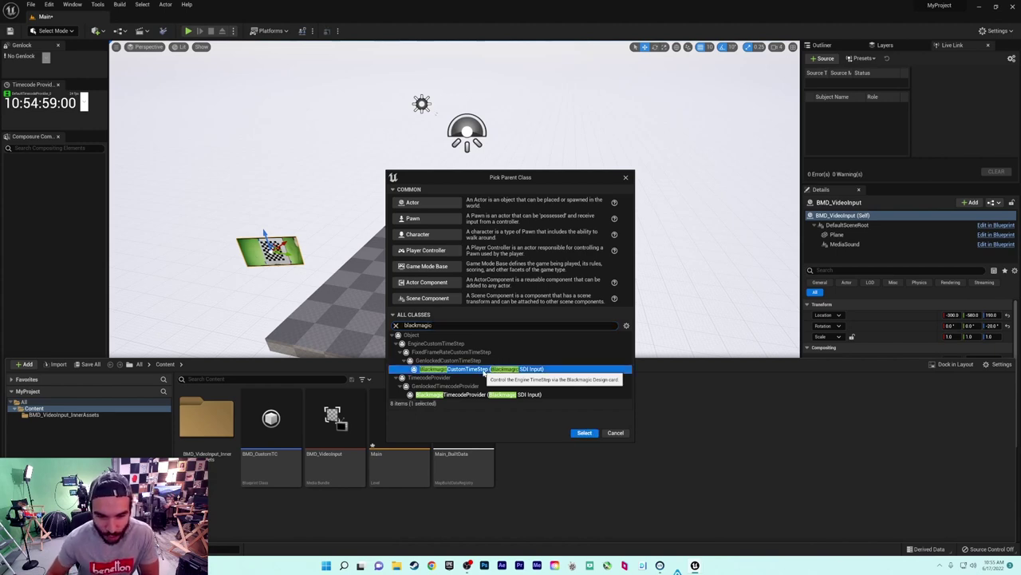
pyautogui.click(584, 433)
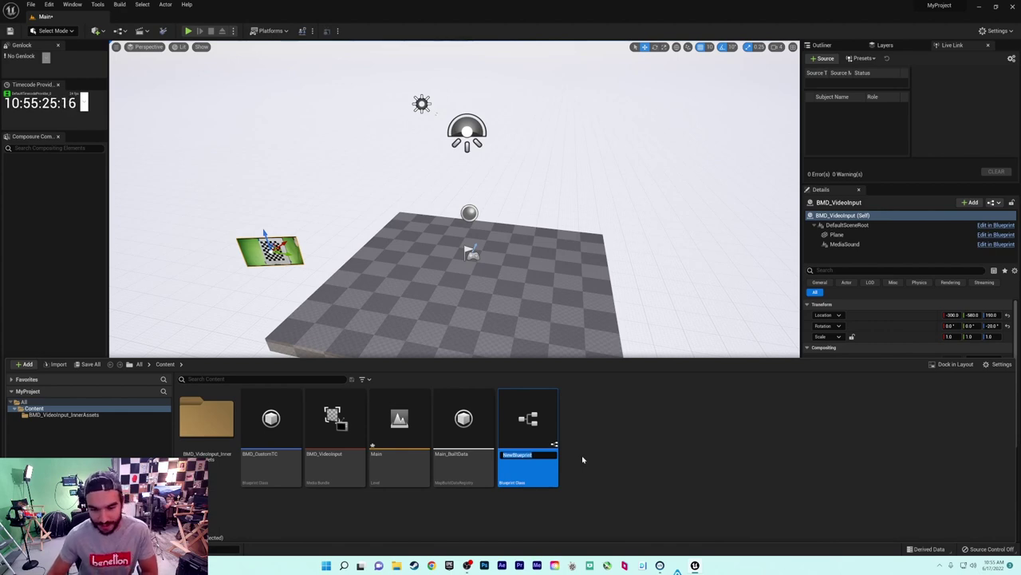
pyautogui.write('BM')
pyautogui.write('D_Custom')
pyautogui.write('Timestep')
pyautogui.press('BackSpace')
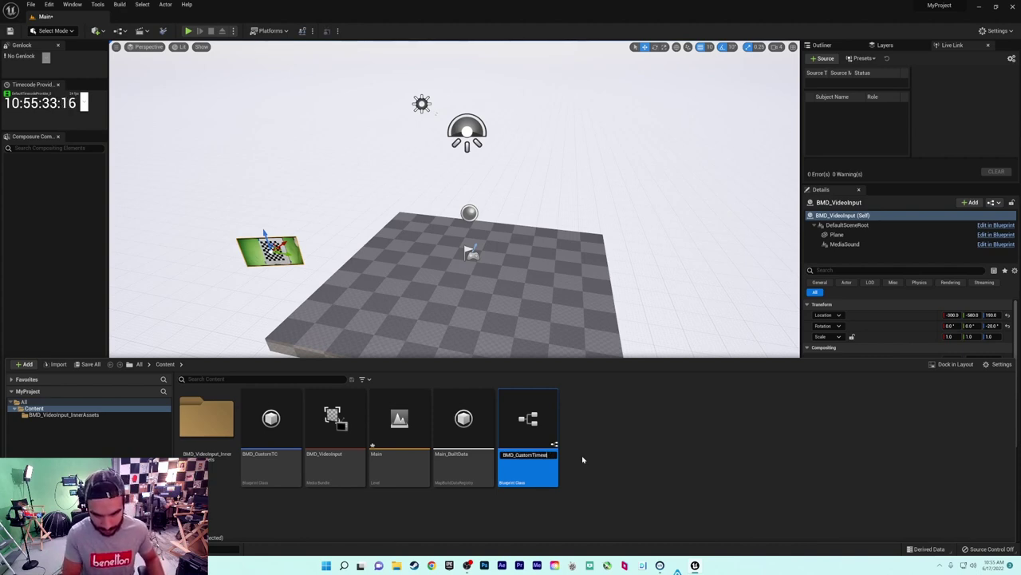
pyautogui.press('Return')
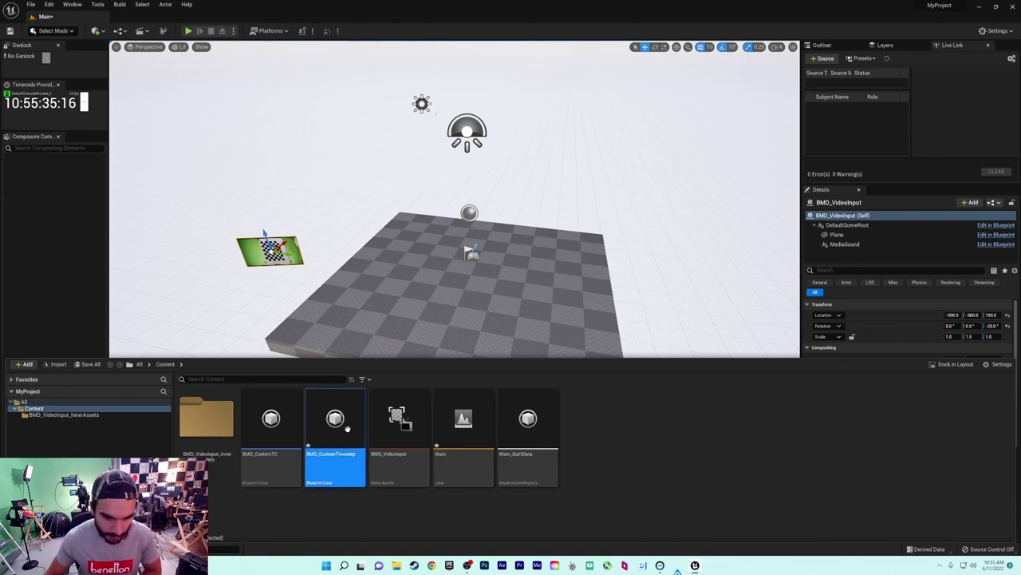
# Configure BMD_CustomTimestep's genlock for DeckLink 8K Pro (1), 4K UHD, progressive, 30 fps, then compile and close the Blueprint
pyautogui.doubleClick(343, 431)
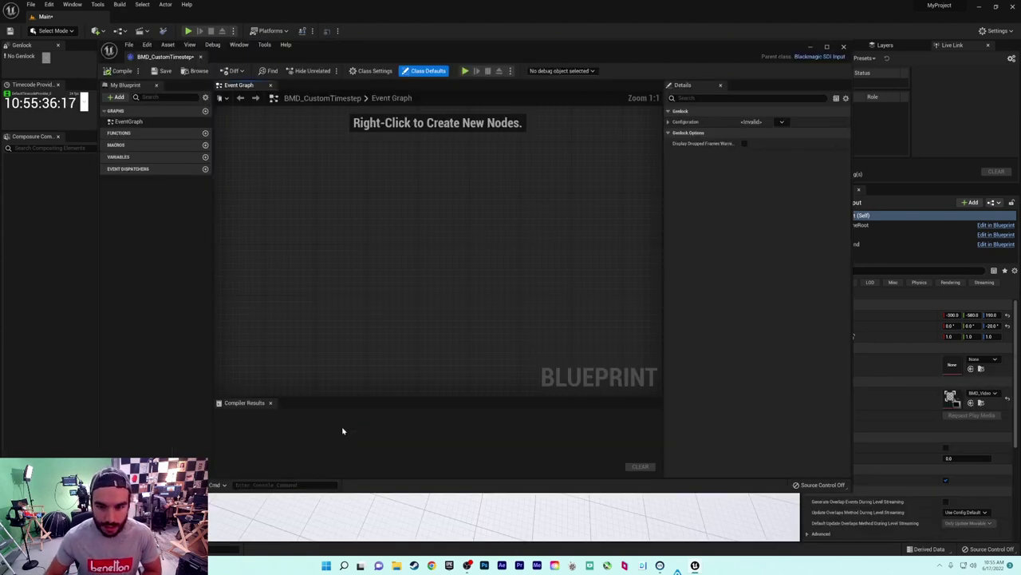
pyautogui.click(783, 122)
pyautogui.click(810, 140)
pyautogui.click(860, 141)
pyautogui.click(862, 166)
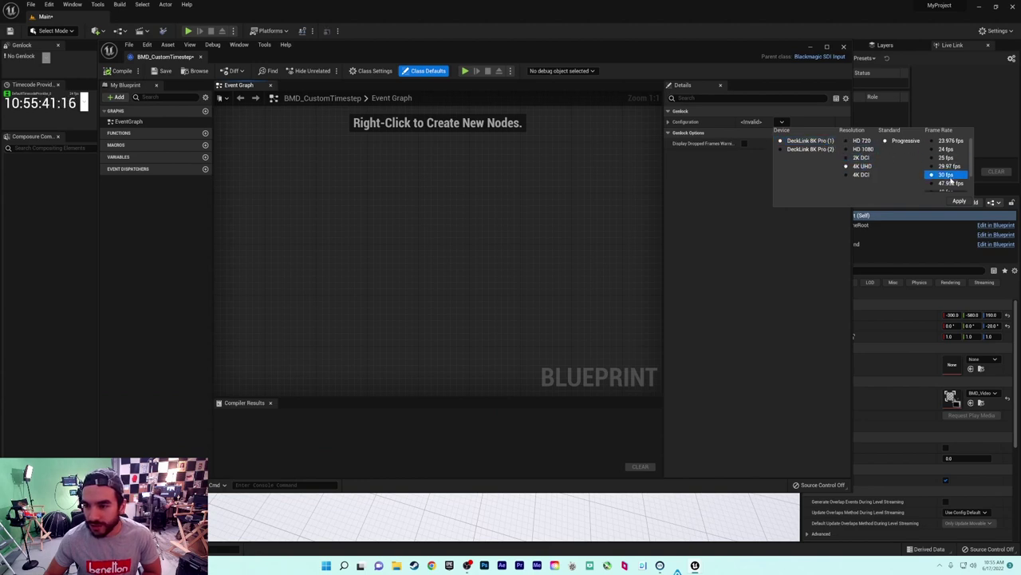
pyautogui.click(959, 202)
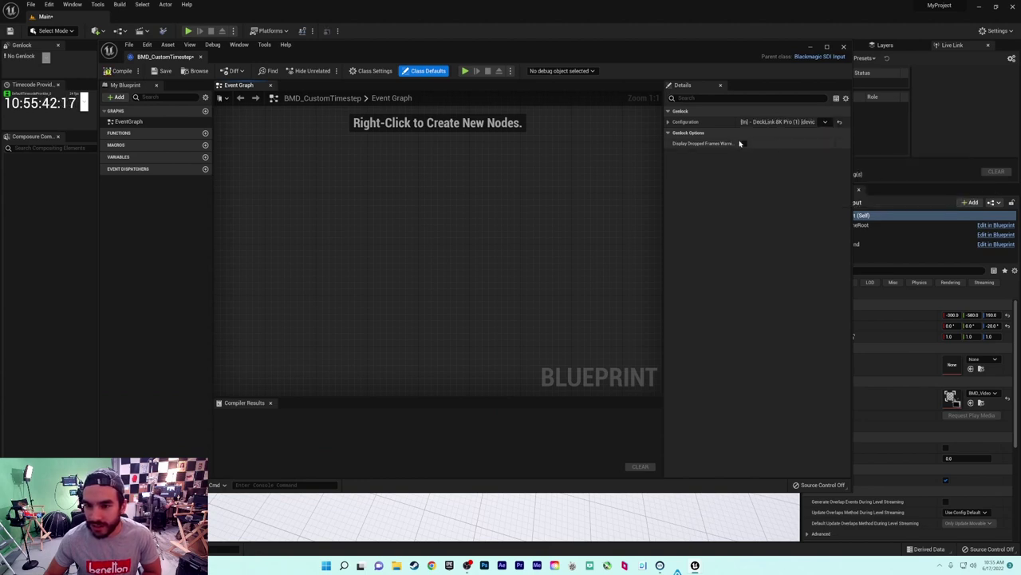
pyautogui.click(118, 70)
pyautogui.click(843, 49)
pyautogui.moveTo(173, 139); pyautogui.dragTo(172, 138)
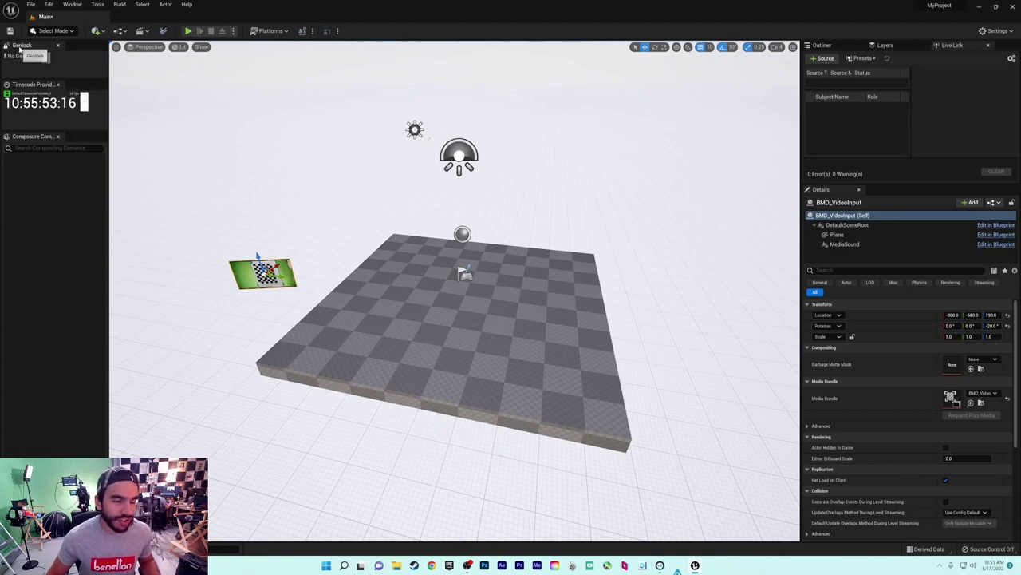
pyautogui.click(72, 4)
pyautogui.moveTo(101, 62)
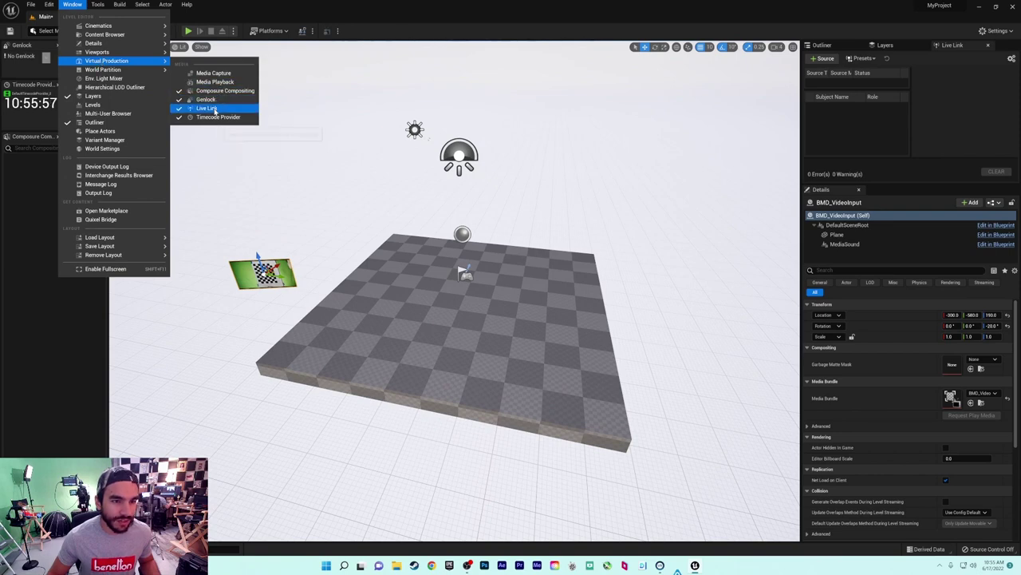
pyautogui.click(303, 185)
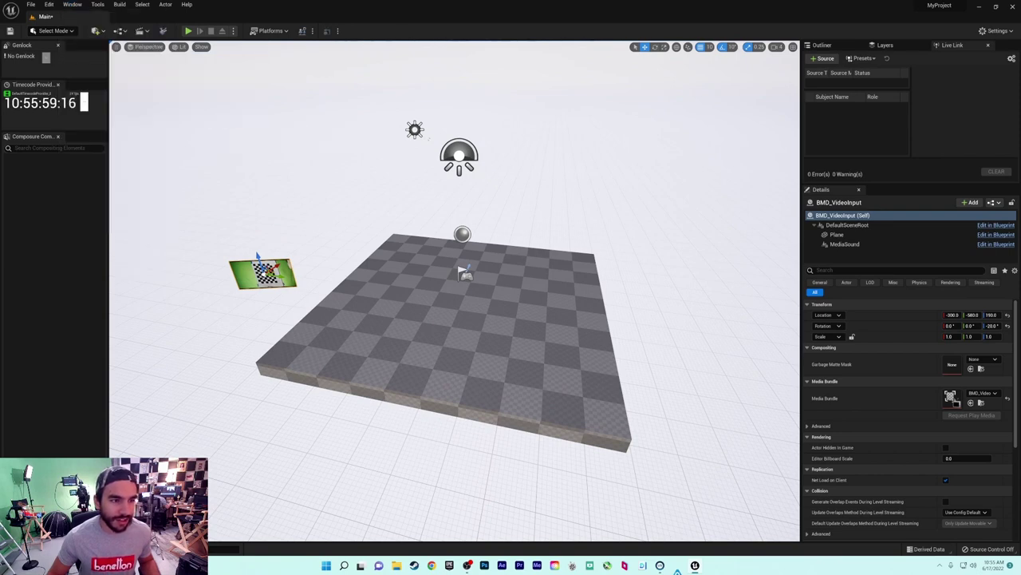
pyautogui.click(159, 141)
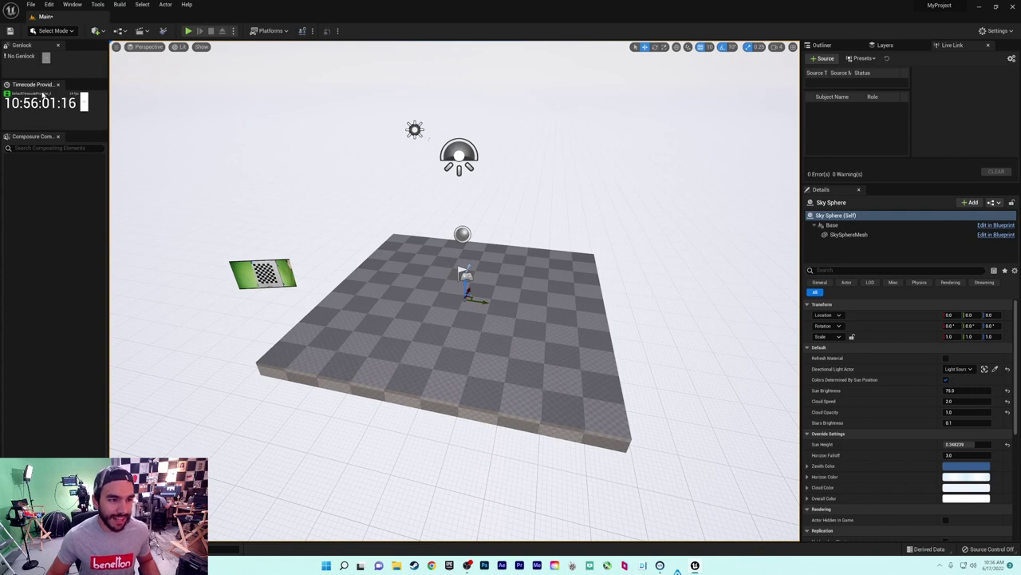
# Find the timecode options in the project settings and set the Timecode Provider to BMD_CustomTC
pyautogui.click(49, 4)
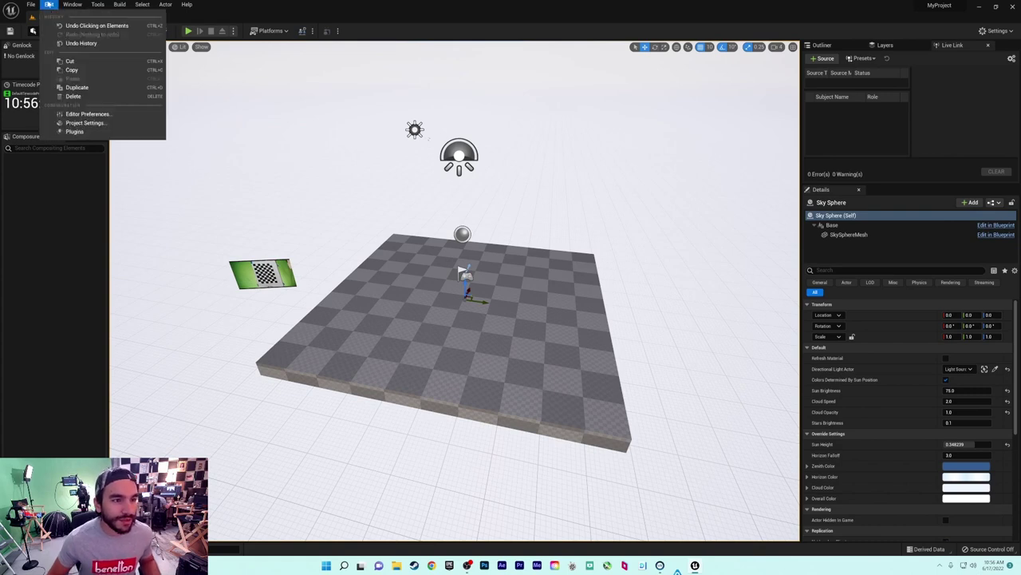
pyautogui.click(84, 122)
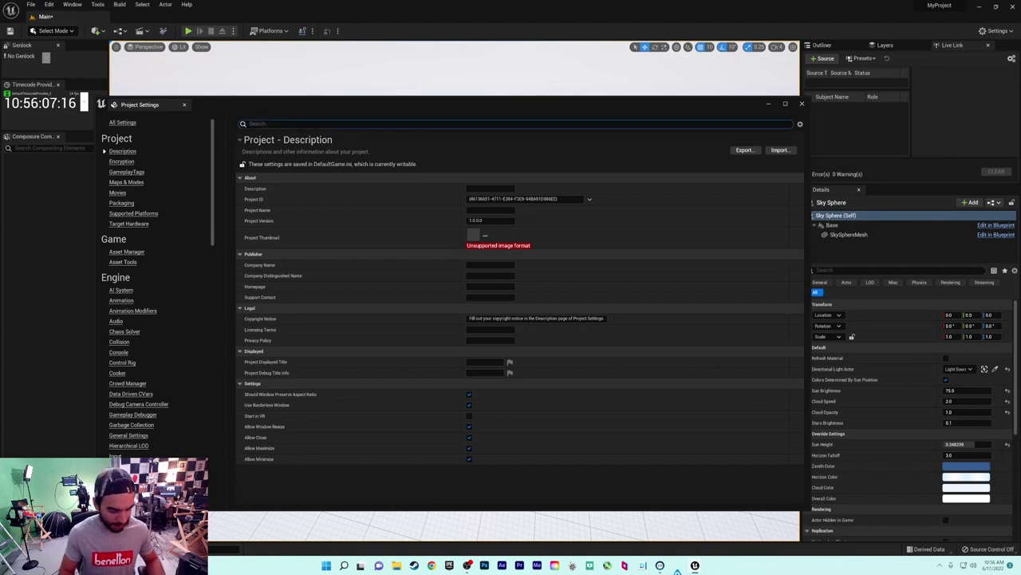
pyautogui.write('timecode')
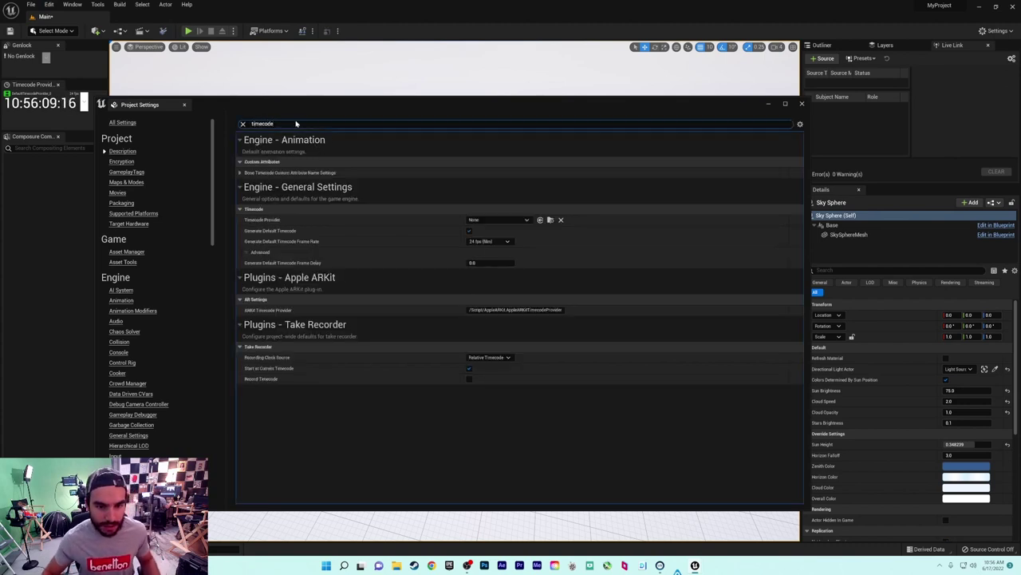
pyautogui.click(491, 220)
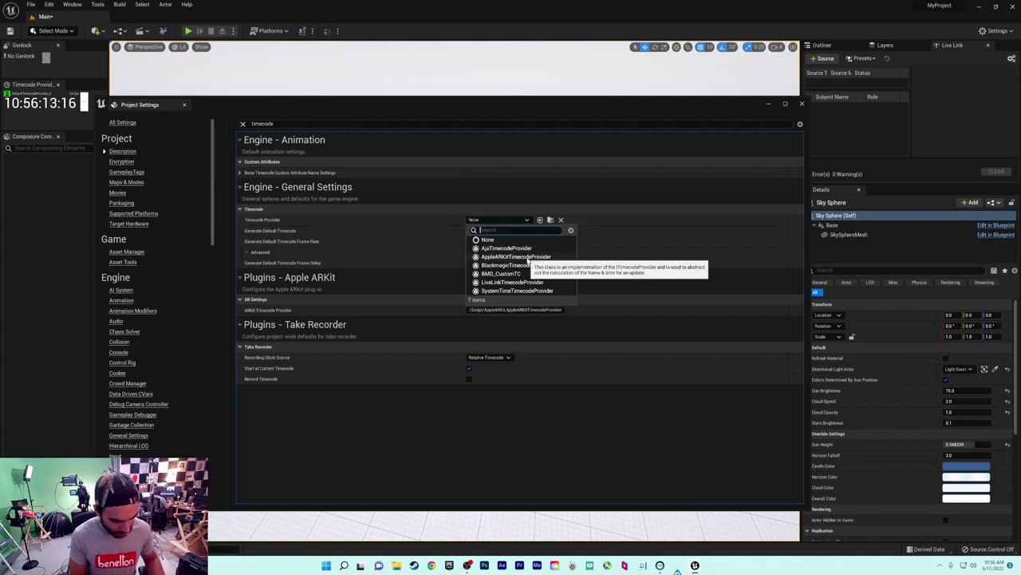
pyautogui.write('bmd')
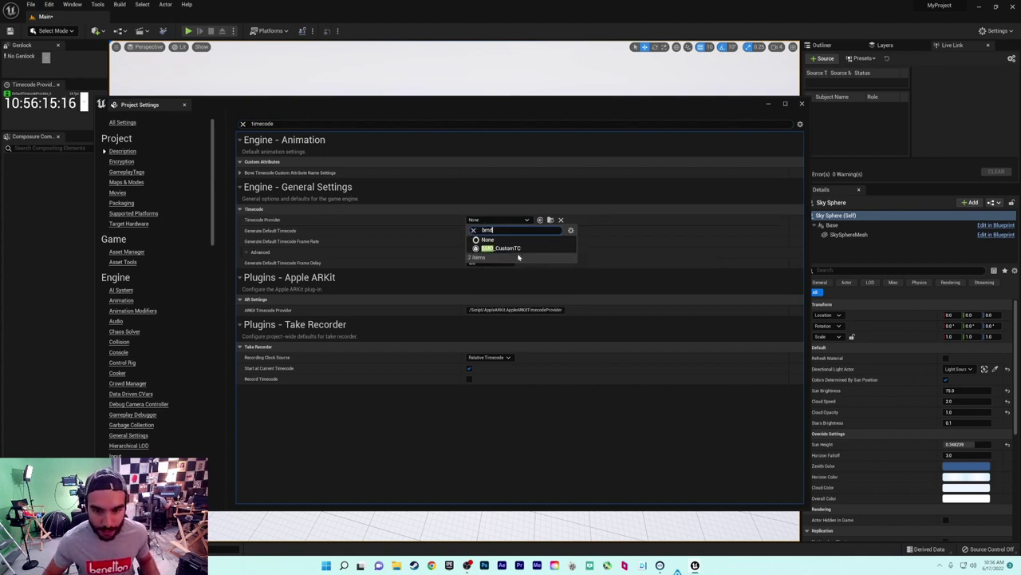
pyautogui.press('Escape')
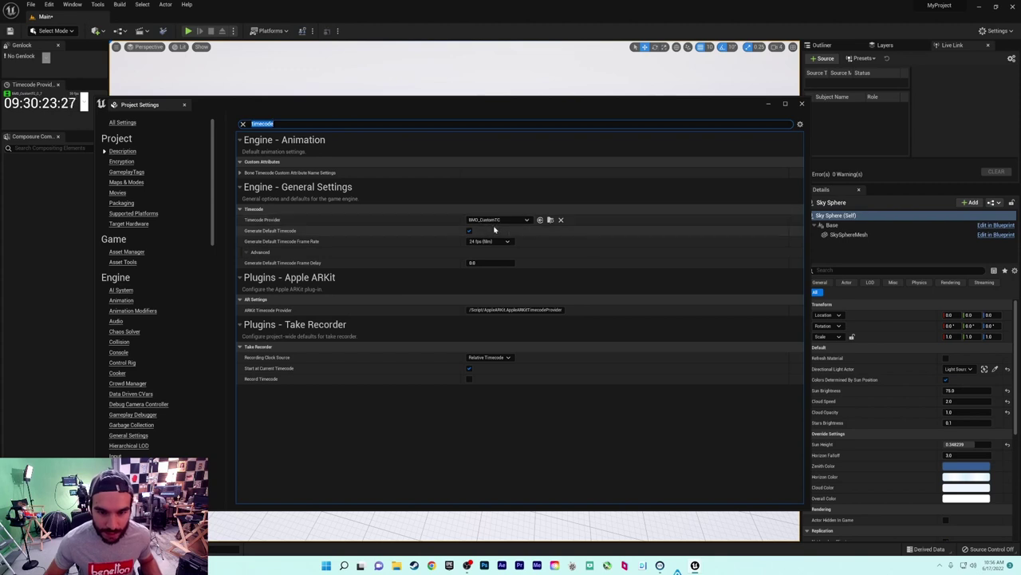
# Set the Generate Default Timecode Frame Rate to 30 fps and close the project settings
pyautogui.click(488, 241)
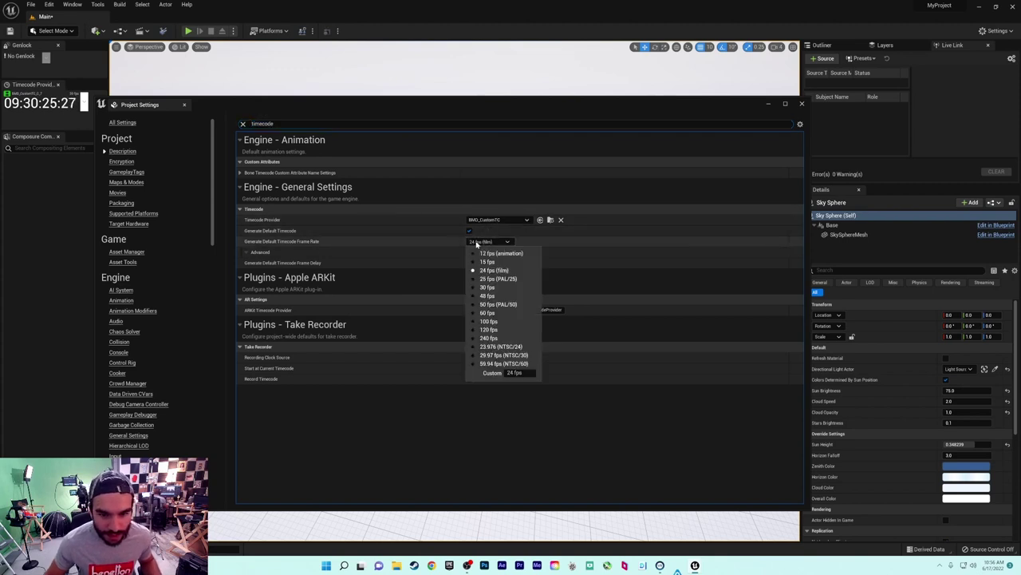
pyautogui.click(486, 288)
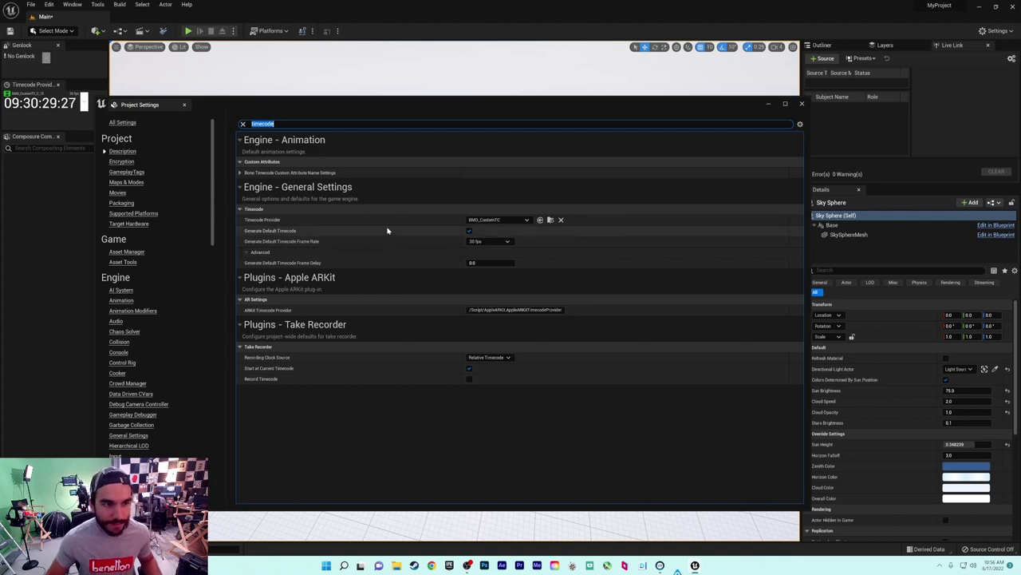
pyautogui.click(802, 104)
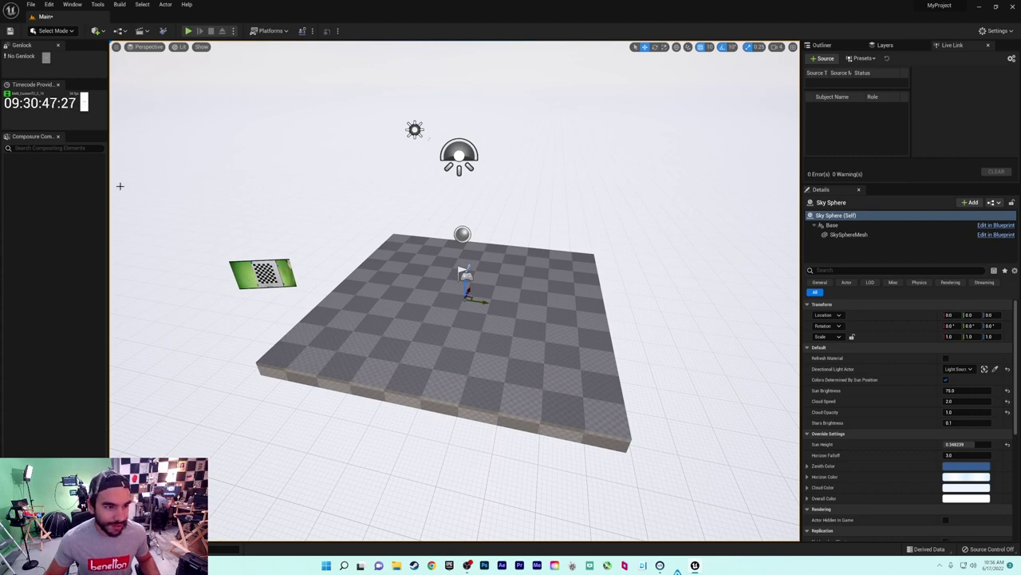
# Set the project's Custom TimeStep to BMD_CustomTimestep, then close the project settings
pyautogui.moveTo(415, 194); pyautogui.dragTo(318, 179, button='right')
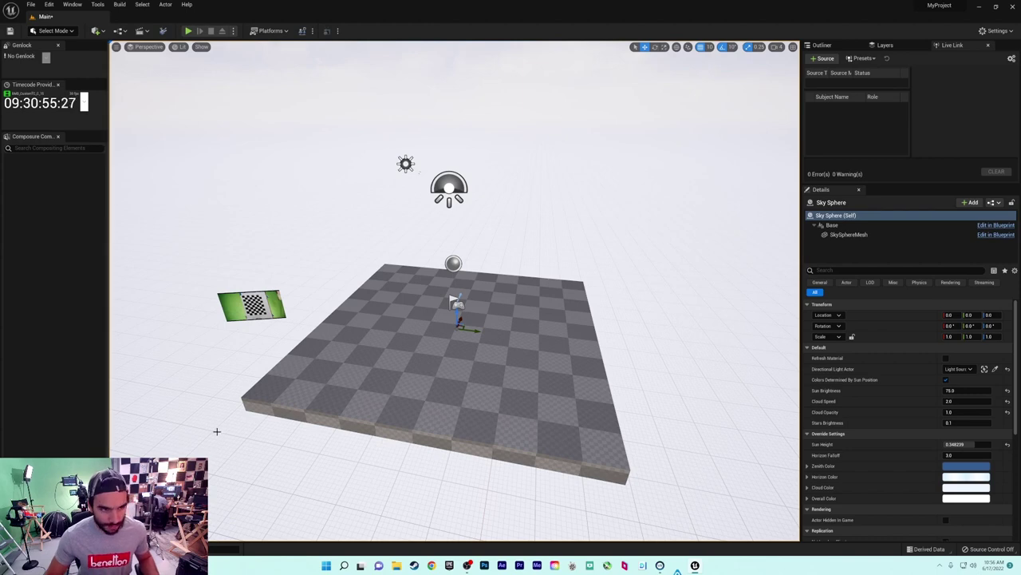
pyautogui.click(49, 4)
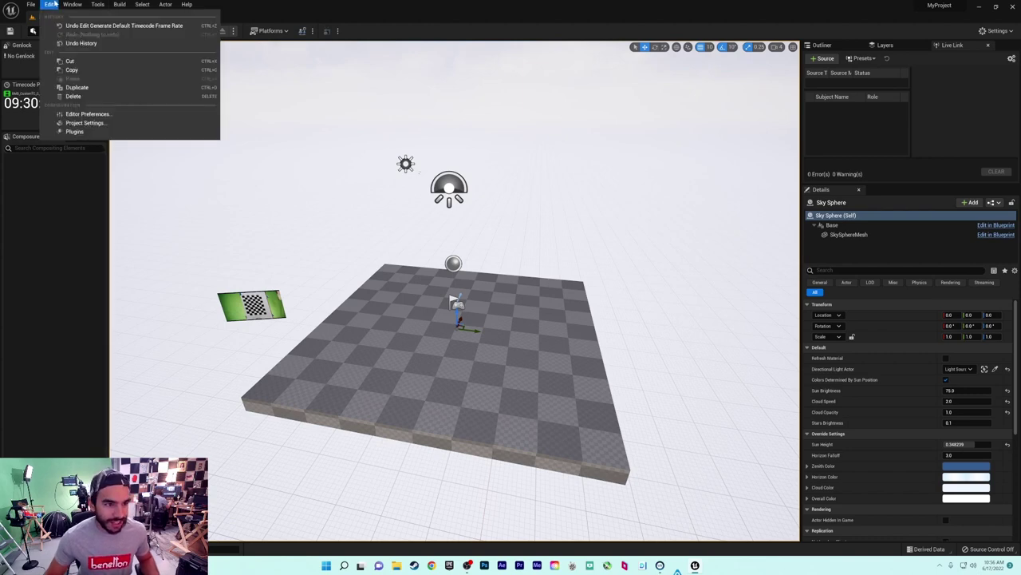
pyautogui.click(83, 122)
pyautogui.click(377, 126)
pyautogui.write('t')
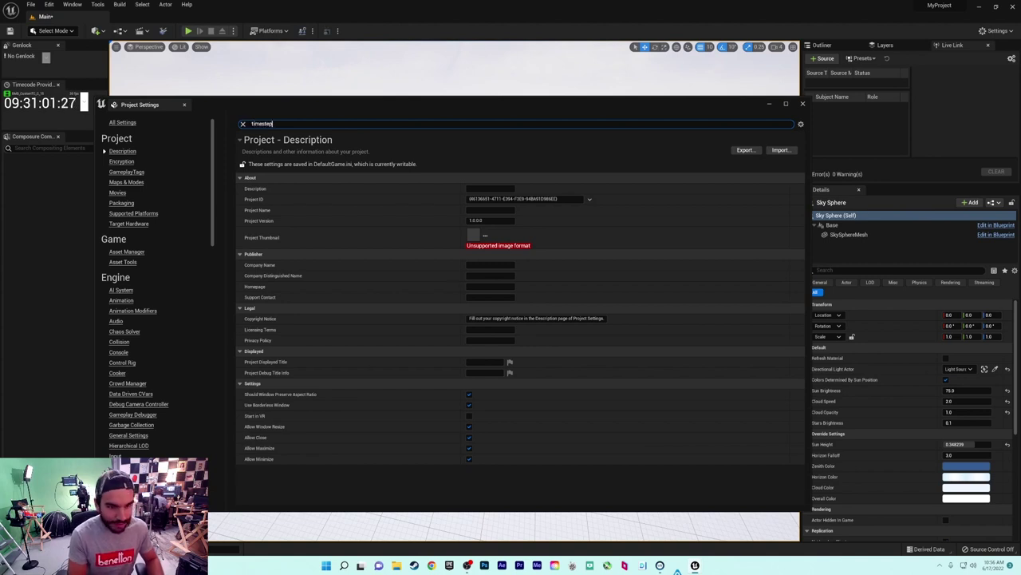
pyautogui.write('imestep')
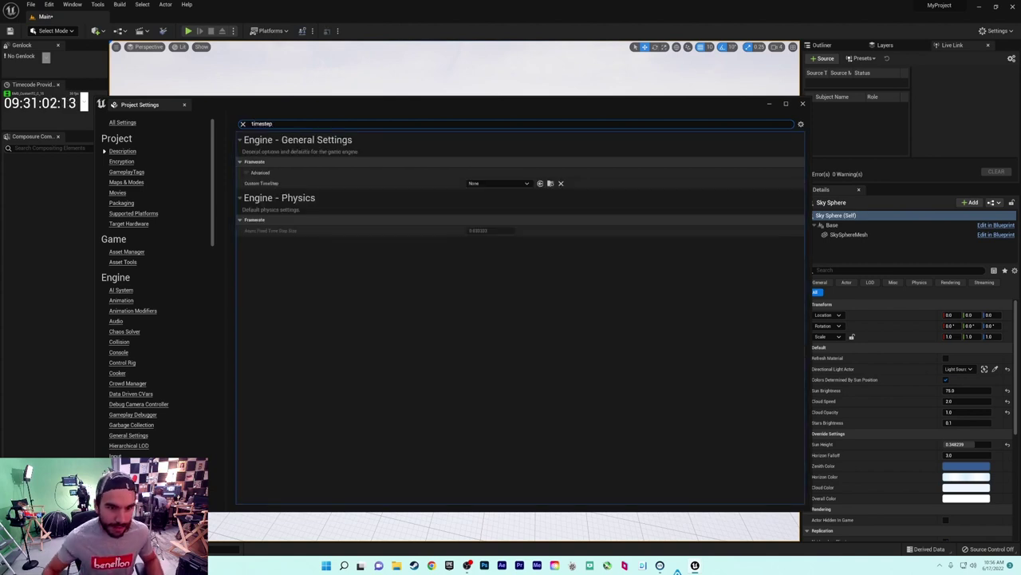
pyautogui.click(501, 184)
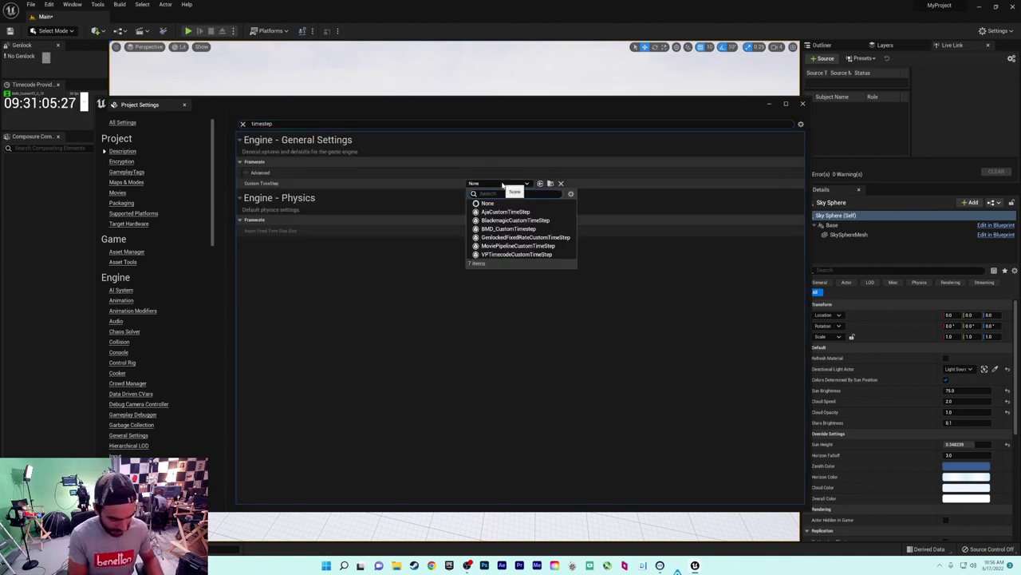
pyautogui.write('bmd')
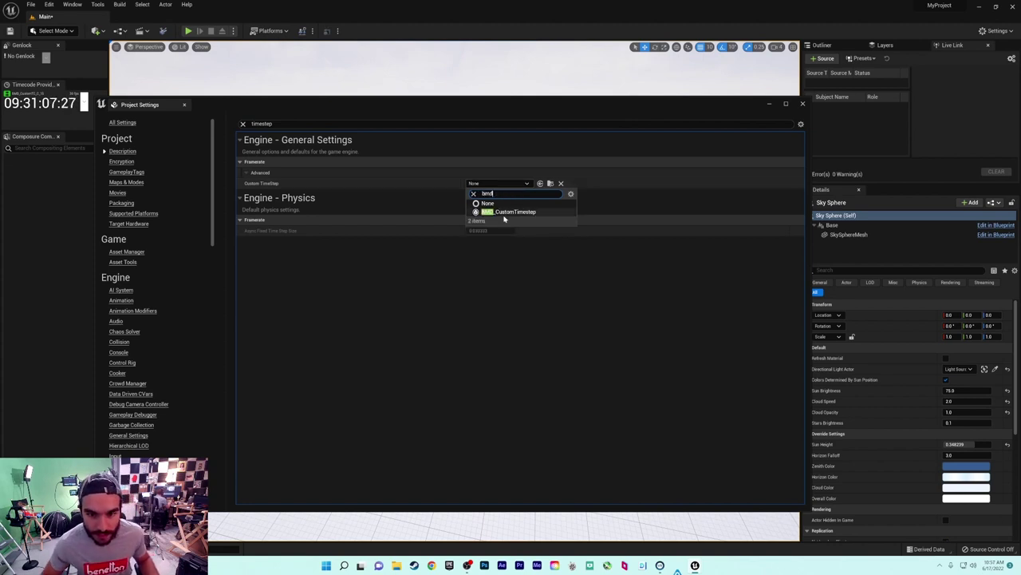
pyautogui.click(508, 212)
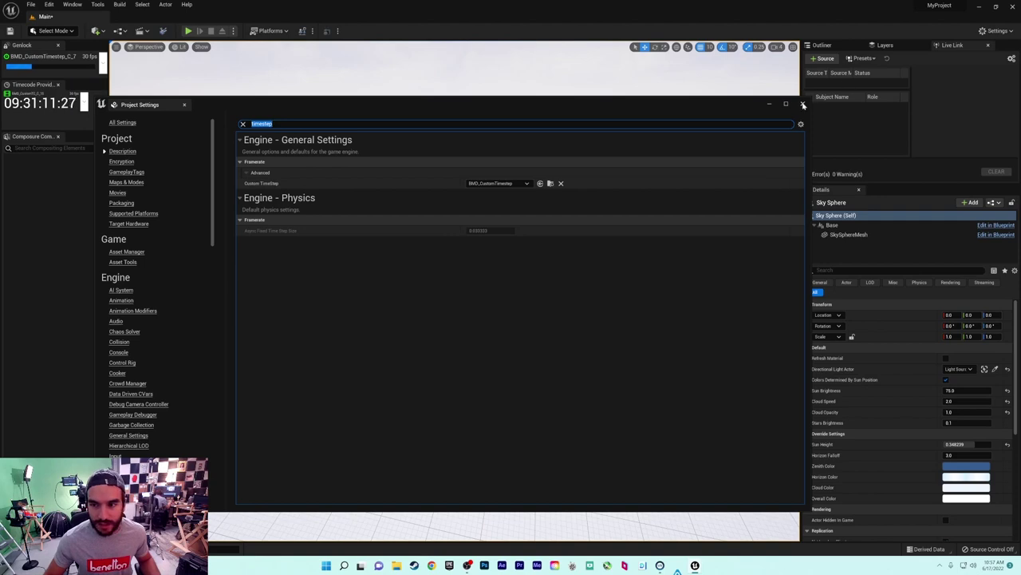
pyautogui.click(803, 105)
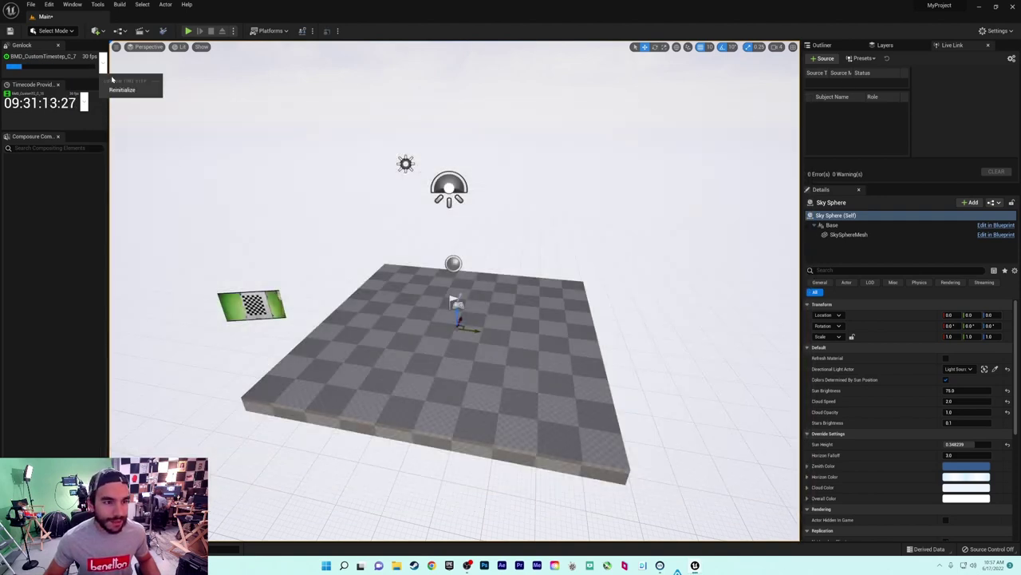
pyautogui.moveTo(17, 67)
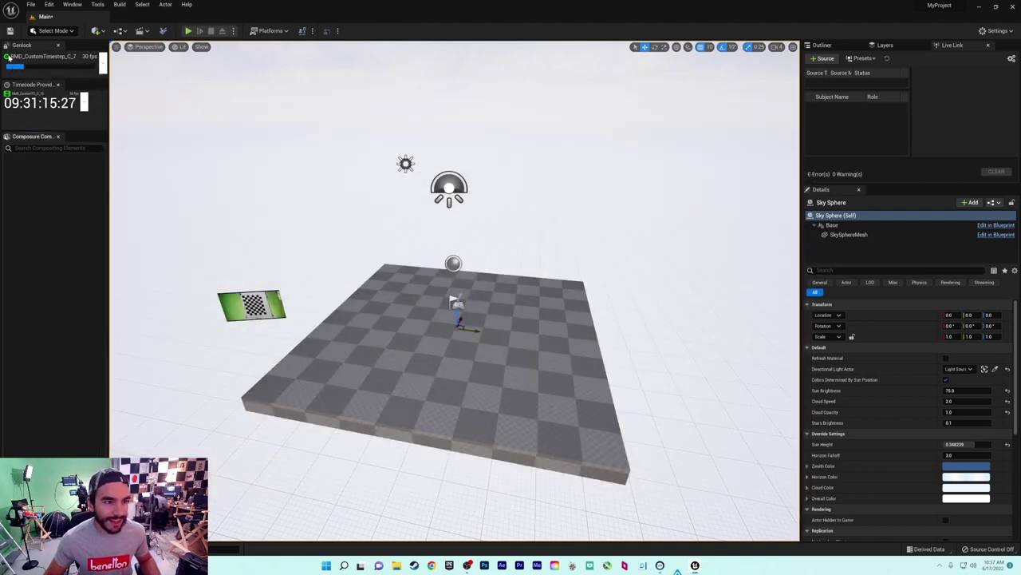
pyautogui.moveTo(297, 265)
pyautogui.mouseDown()
pyautogui.moveTo(335, 265)
pyautogui.moveTo(303, 232)
pyautogui.moveTo(280, 258)
pyautogui.mouseUp()
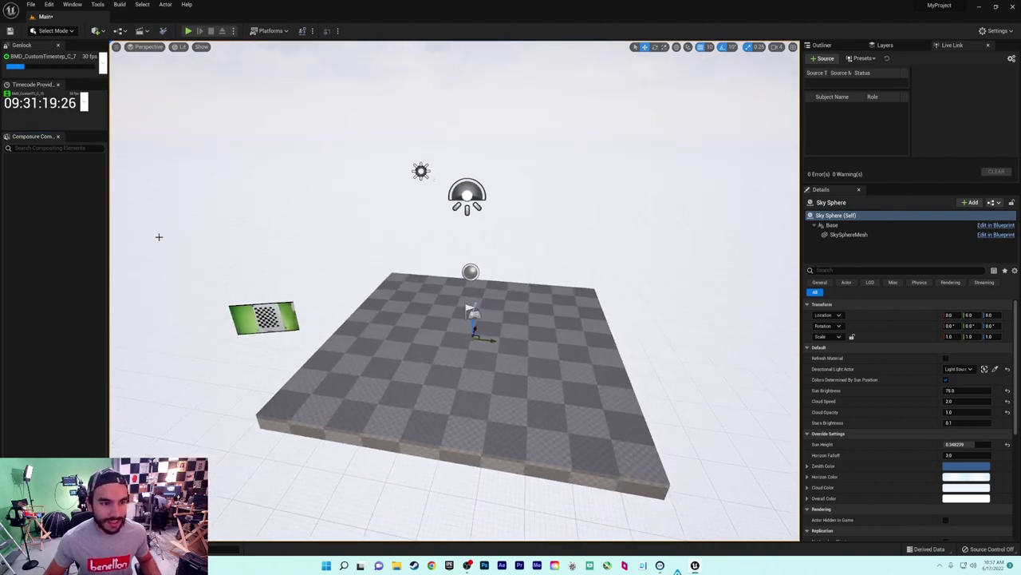
pyautogui.rightClick(280, 238)
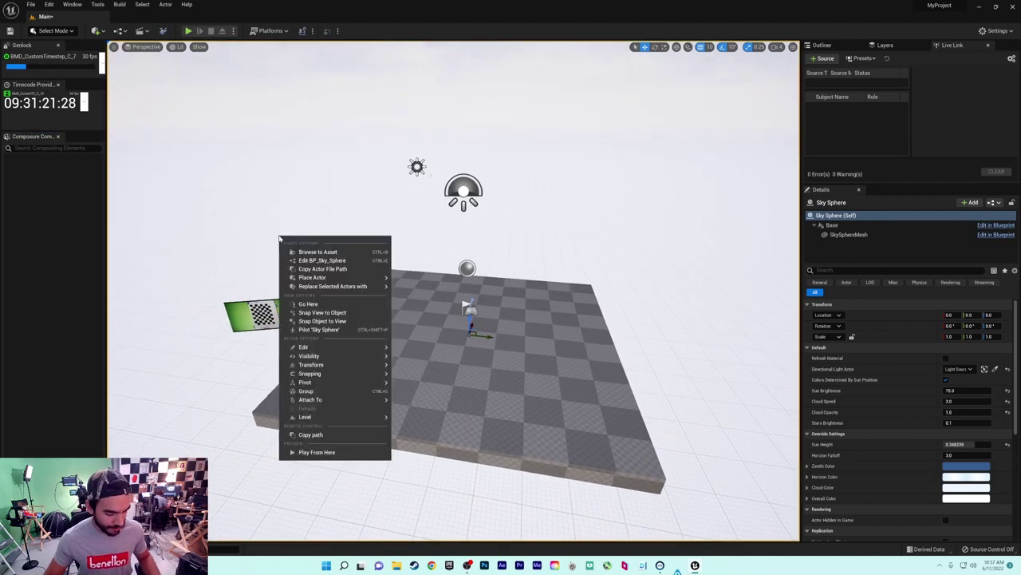
pyautogui.click(241, 209)
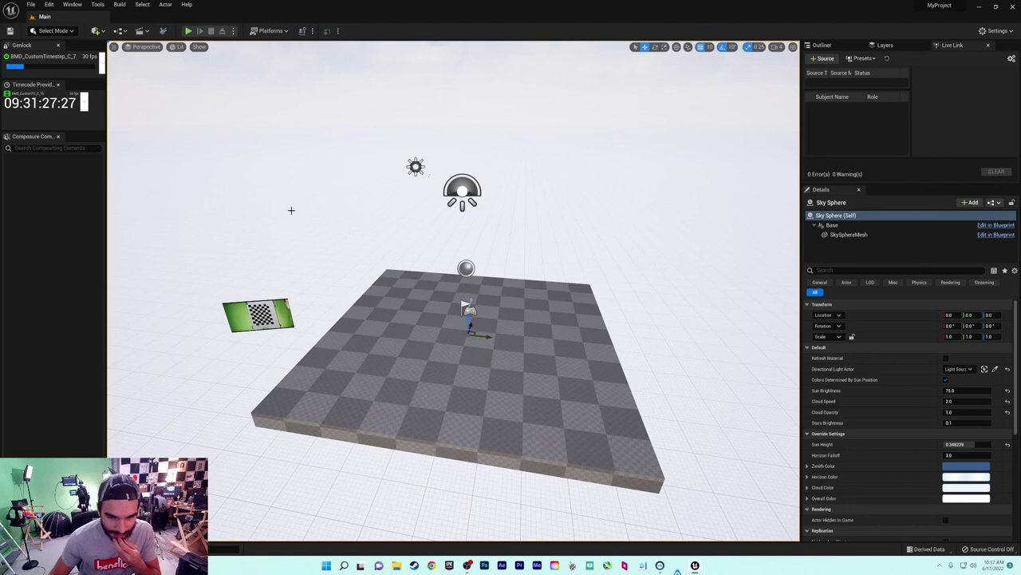
pyautogui.moveTo(294, 213); pyautogui.dragTo(295, 215)
pyautogui.scroll(-2, 323, 224)
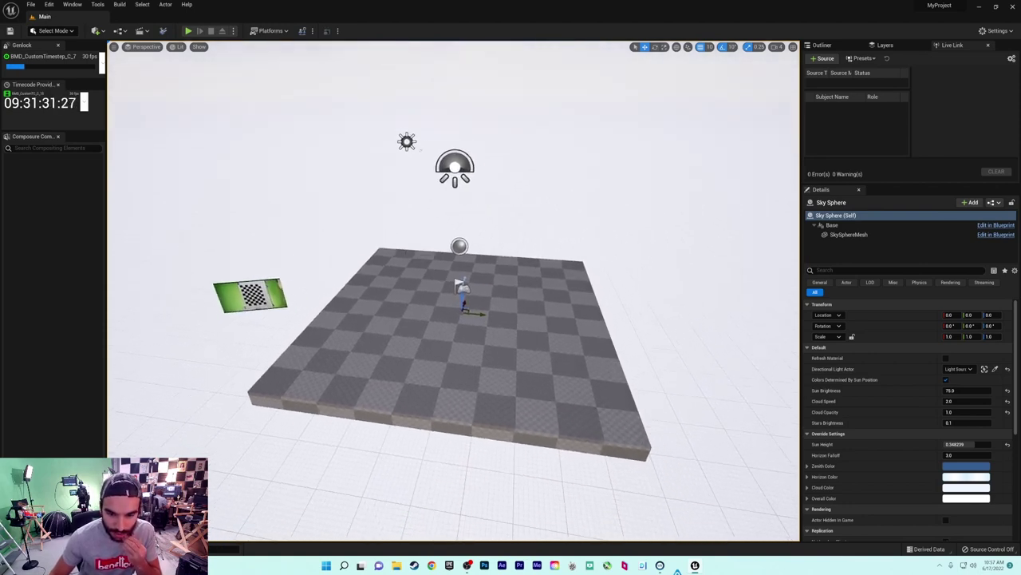
# Bring up the Outliner, add a Cine Camera Actor to the level and move it along X to about -420
pyautogui.click(822, 45)
pyautogui.moveTo(570, 274); pyautogui.dragTo(630, 206)
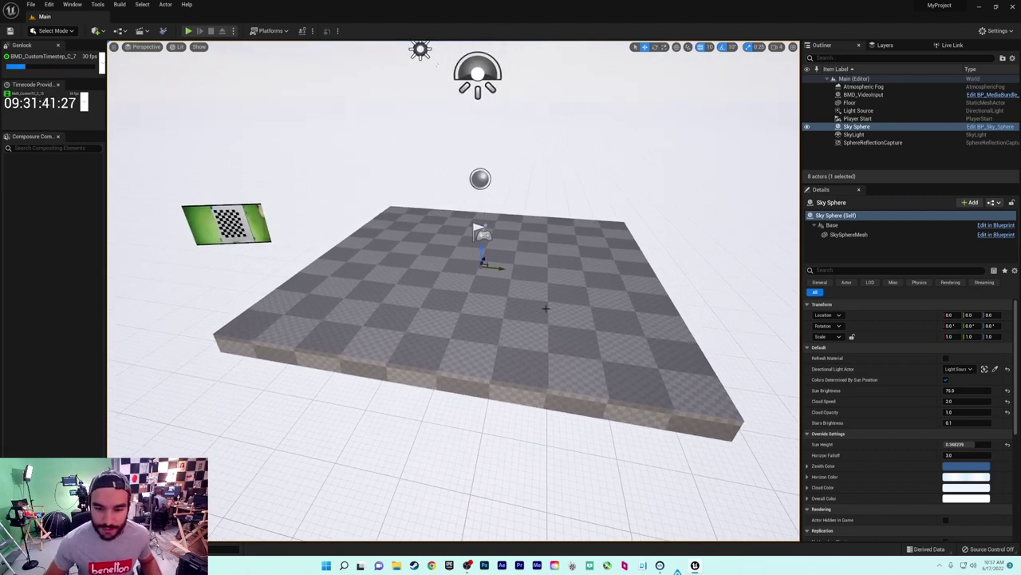
pyautogui.click(97, 31)
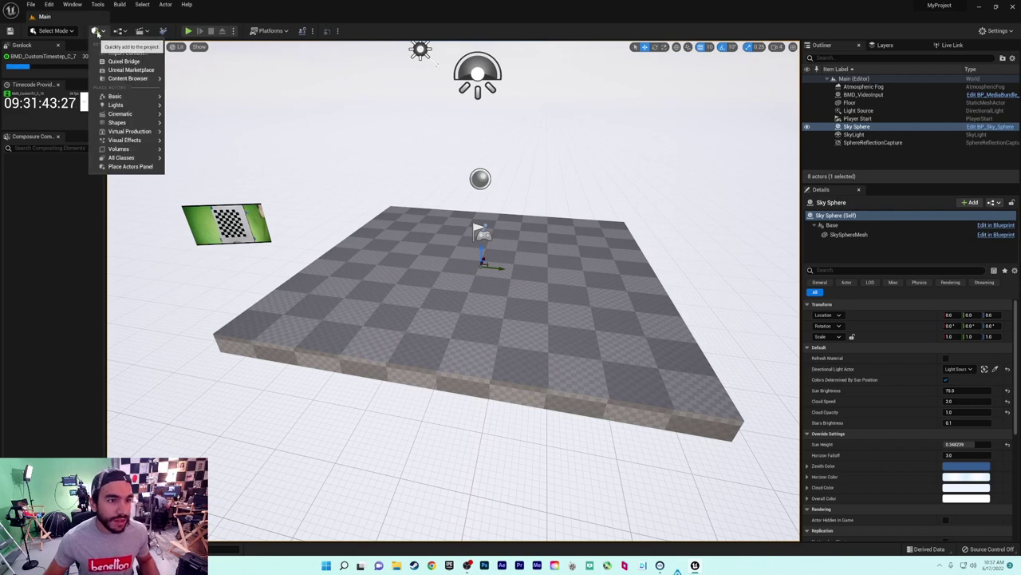
pyautogui.moveTo(122, 114)
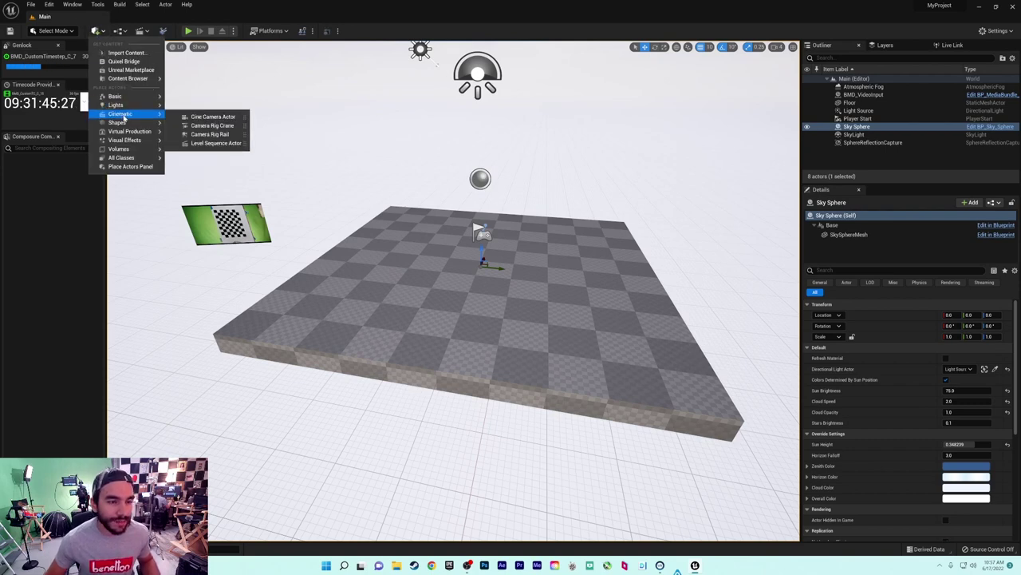
pyautogui.click(210, 116)
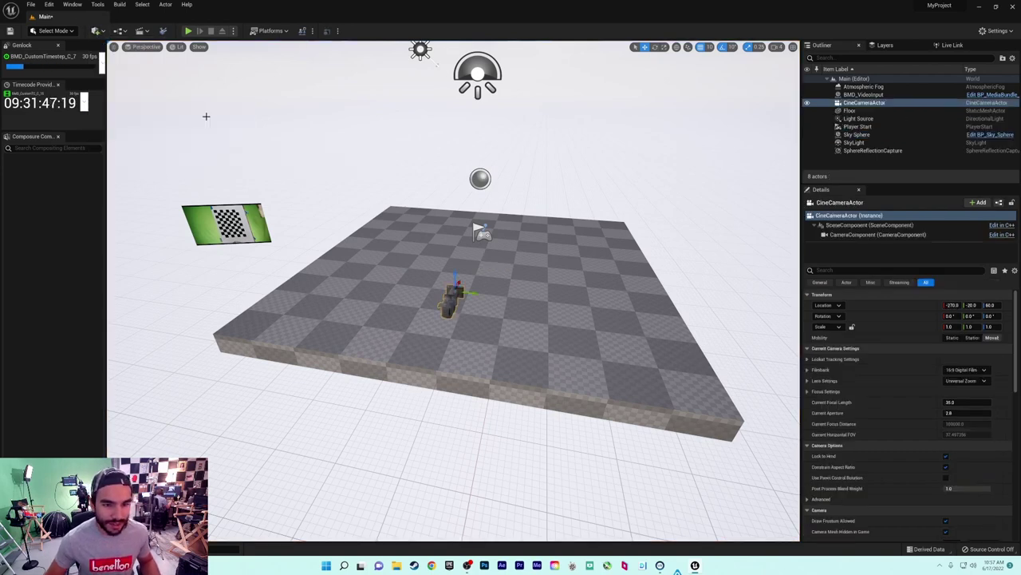
pyautogui.moveTo(460, 282); pyautogui.dragTo(297, 324)
# Set the current focal length of the CineCameraActor to 20
pyautogui.moveTo(561, 407); pyautogui.dragTo(519, 419, button='right')
pyautogui.click(966, 402)
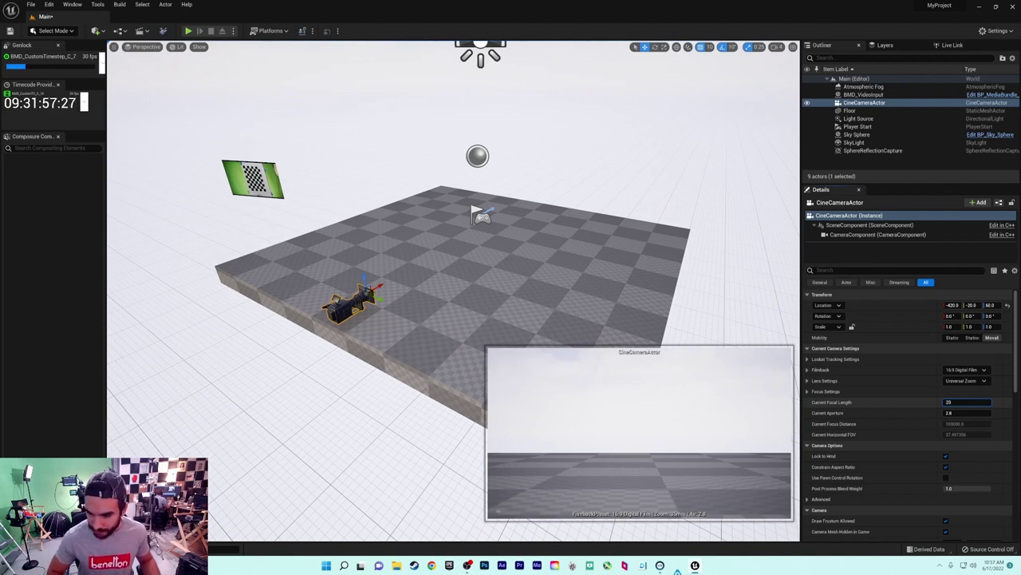
pyautogui.write('20')
pyautogui.press('Return')
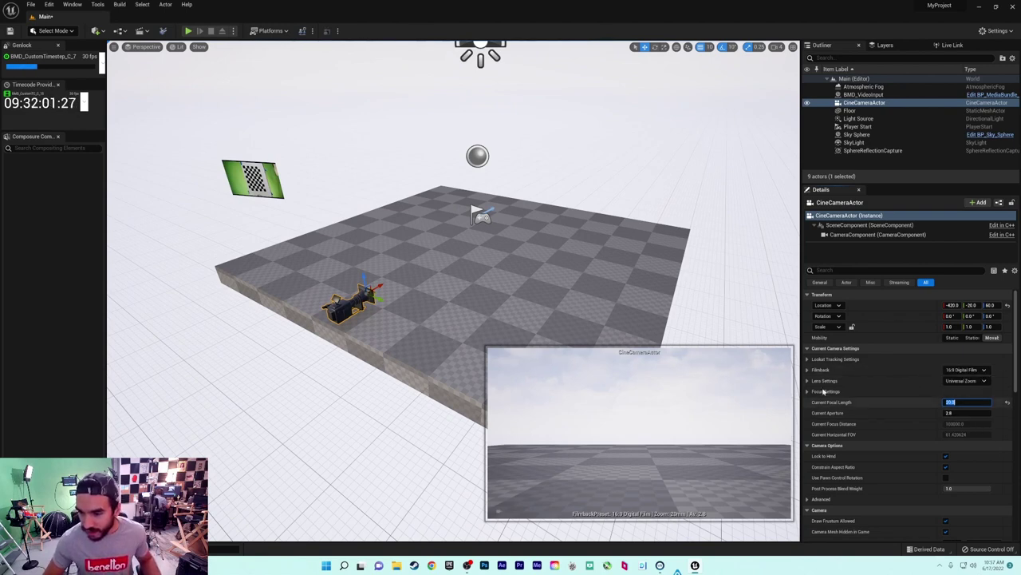
# Set the CineCameraActor's filmback to a custom sensor size of 27.03 mm width and 14.25 mm height
pyautogui.click(807, 369)
pyautogui.click(965, 370)
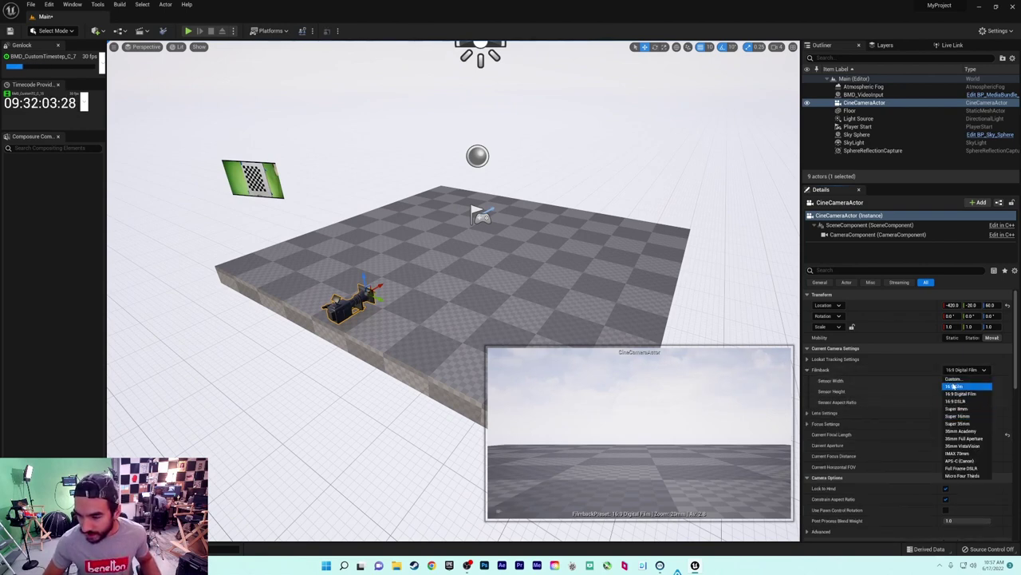
pyautogui.click(961, 394)
pyautogui.click(958, 381)
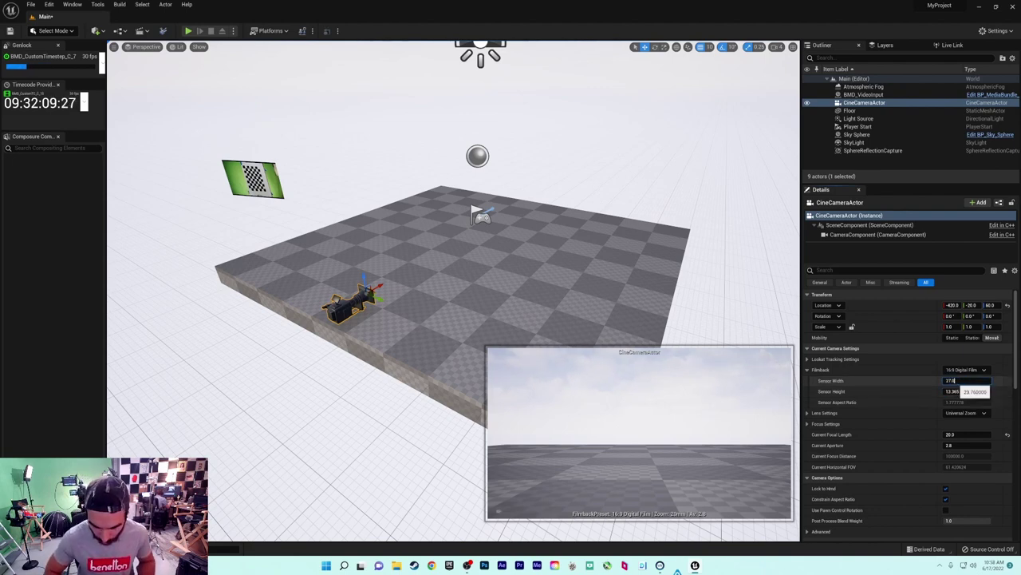
pyautogui.click(947, 391)
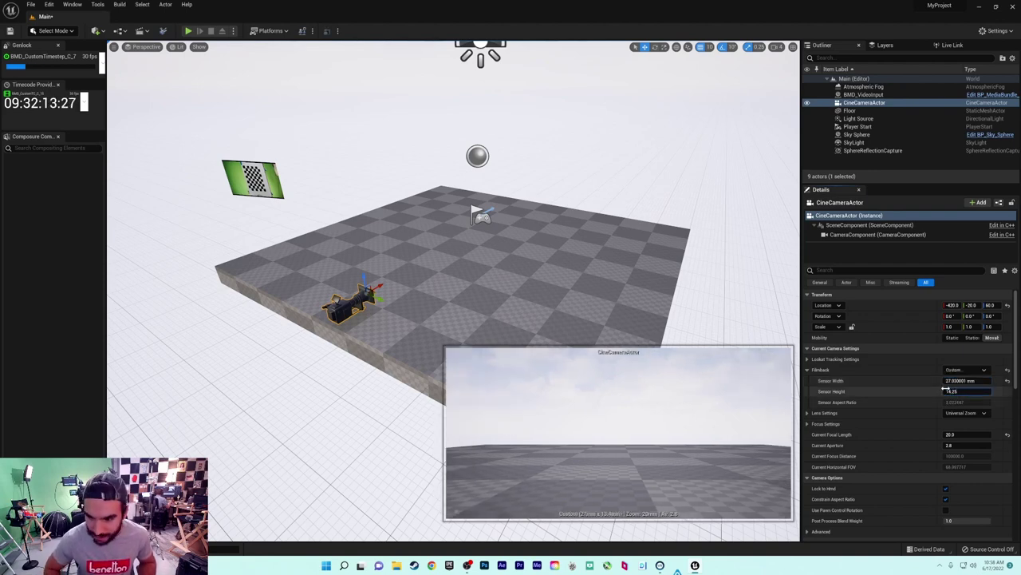
pyautogui.press('Return')
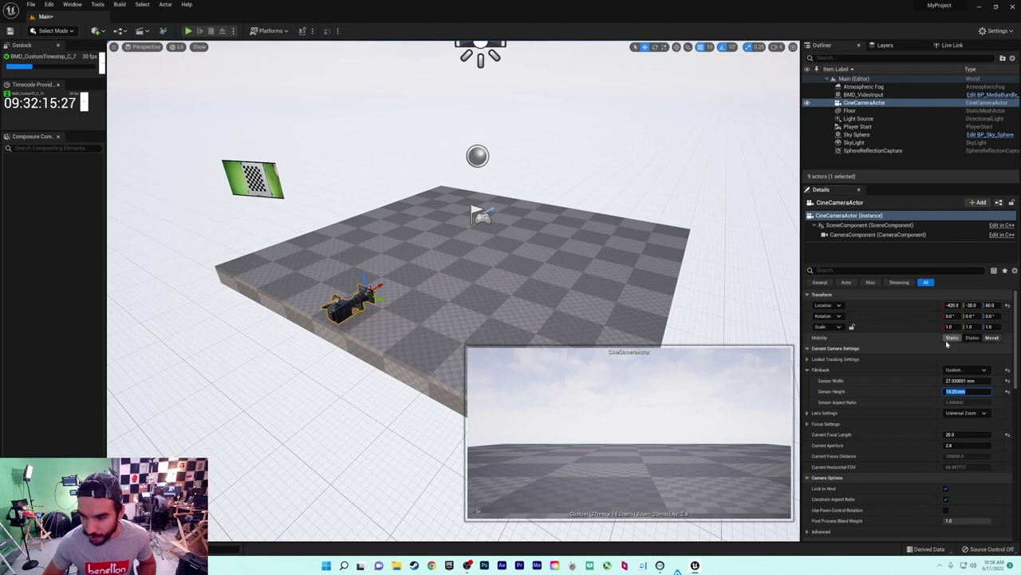
pyautogui.click(914, 386)
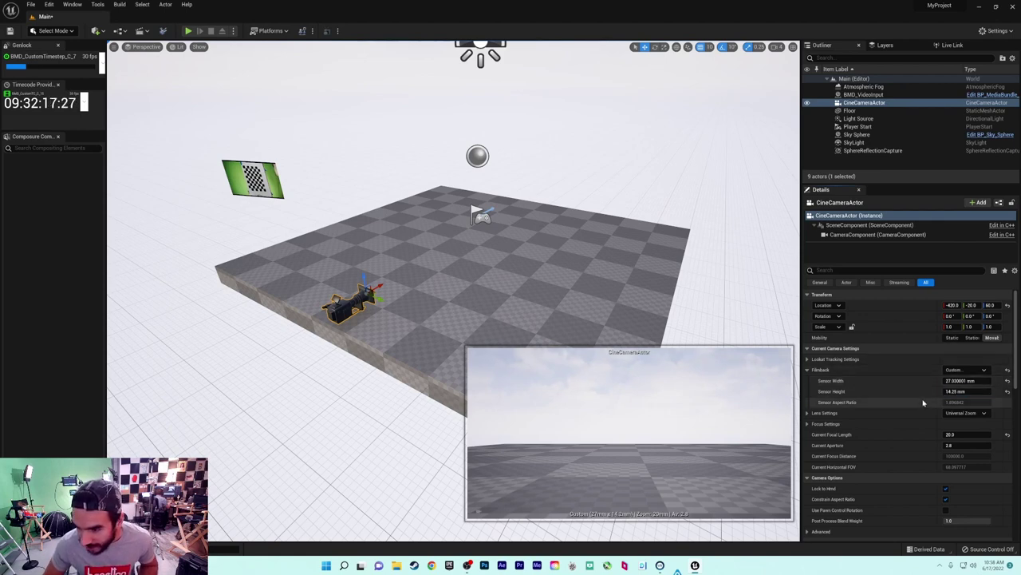
# Set the minimum f-stop in the CineCameraActor's lens settings to 2.8 and collapse those settings
pyautogui.click(807, 413)
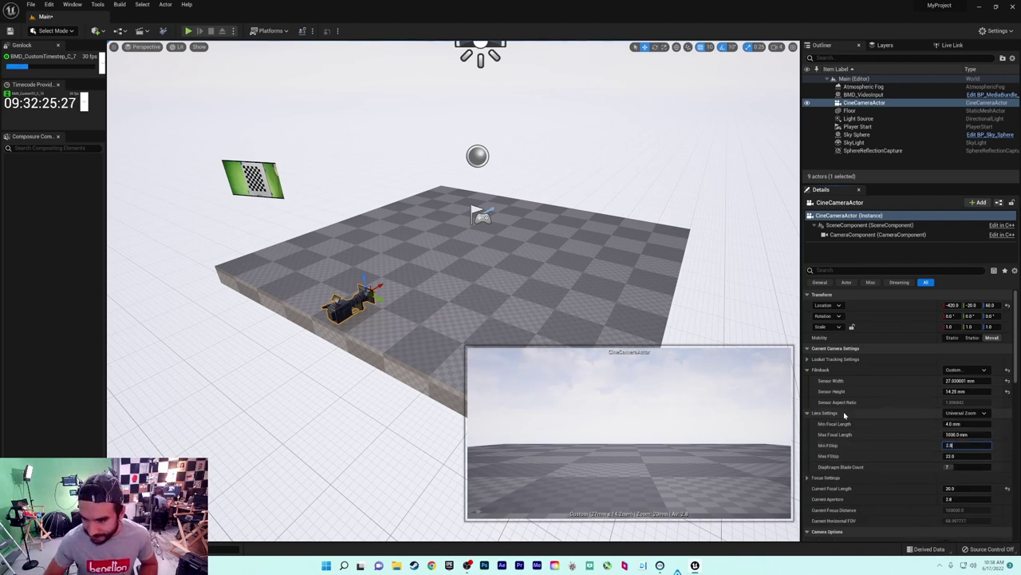
pyautogui.click(815, 417)
pyautogui.click(815, 417)
pyautogui.scroll(-1, 907, 434)
pyautogui.scroll(1, 907, 434)
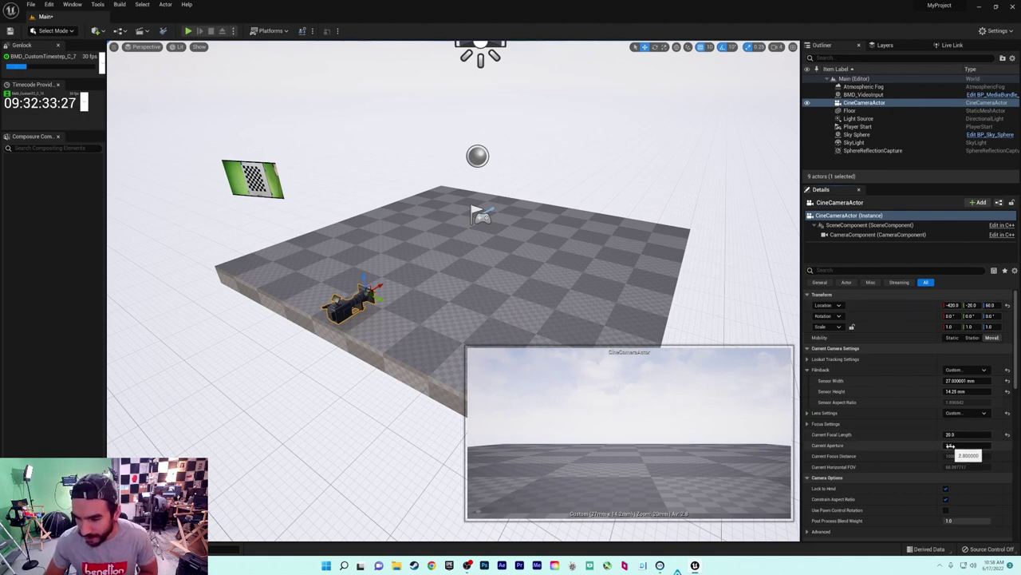
# Review the CineCameraActor's focus and lens settings
pyautogui.click(807, 424)
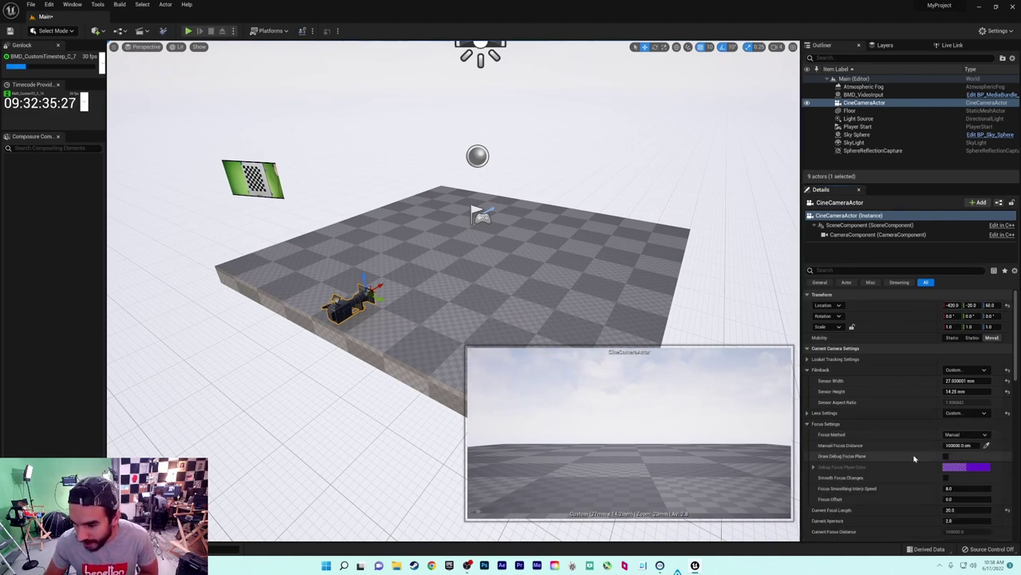
pyautogui.click(807, 423)
pyautogui.click(806, 413)
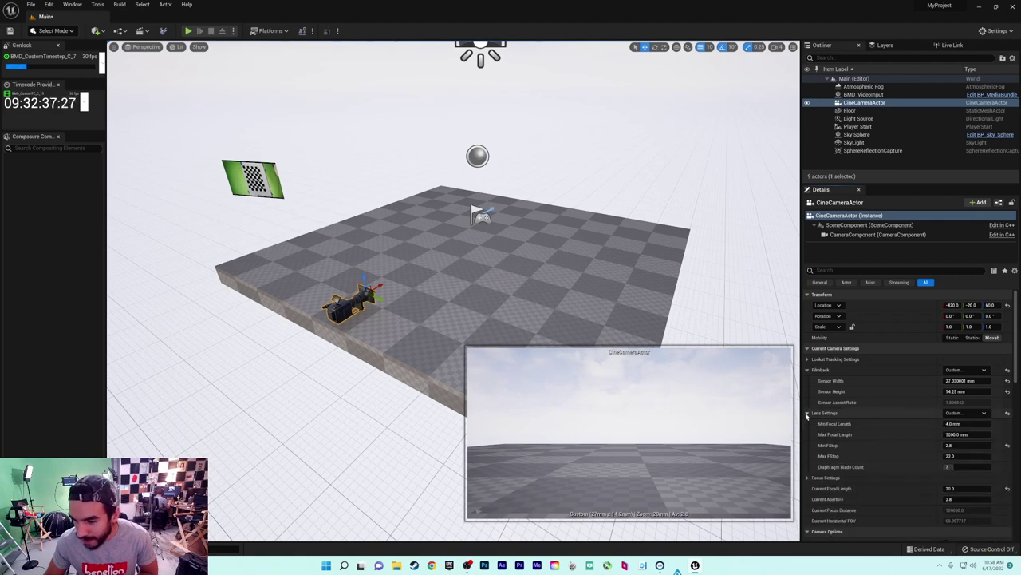
pyautogui.click(807, 414)
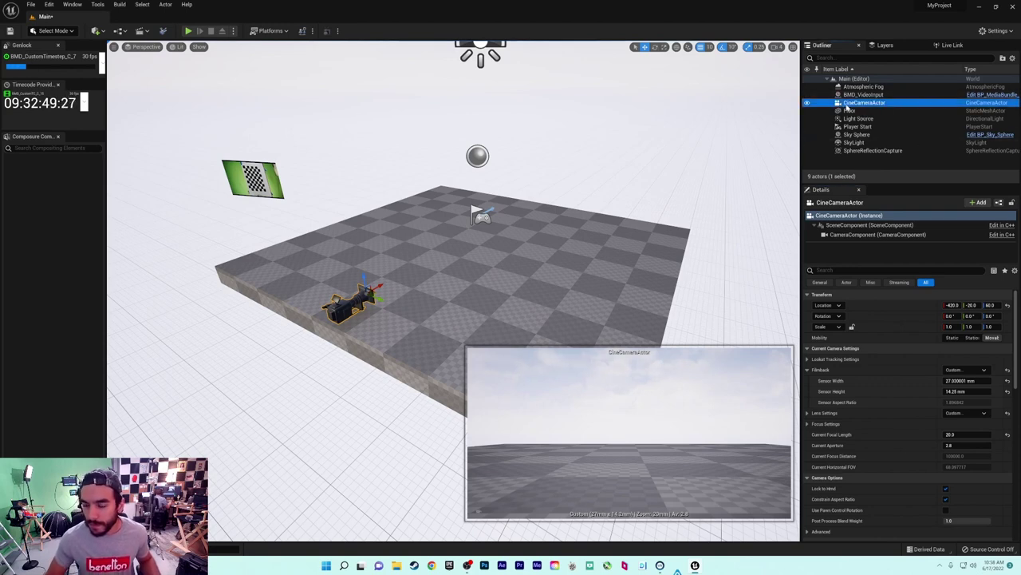
pyautogui.moveTo(447, 128); pyautogui.dragTo(392, 40)
pyautogui.moveTo(392, 40); pyautogui.dragTo(378, 286, button='middle')
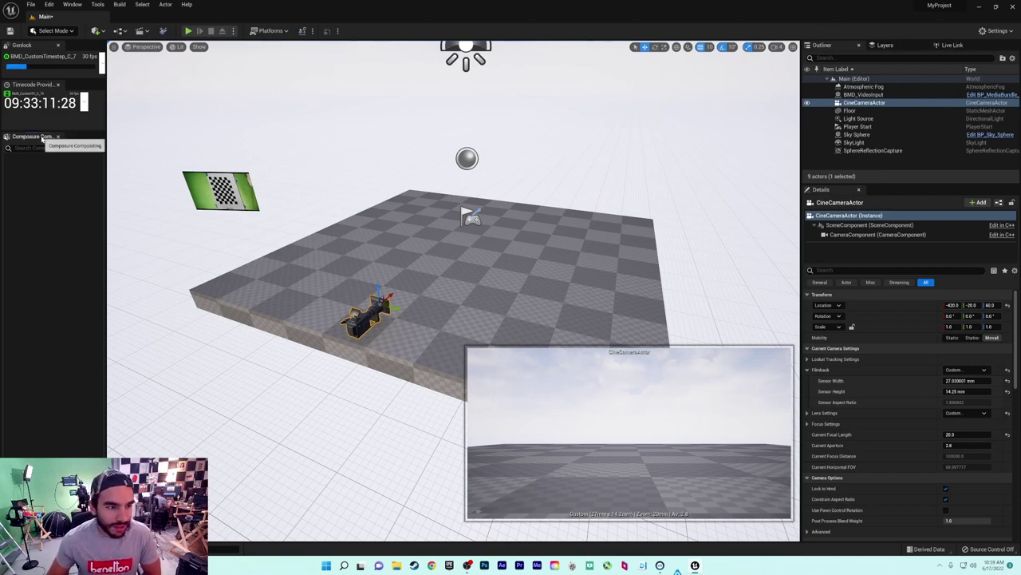
# Create an empty comp shot in Composure Compositing and rename it VP_Composure
pyautogui.rightClick(44, 195)
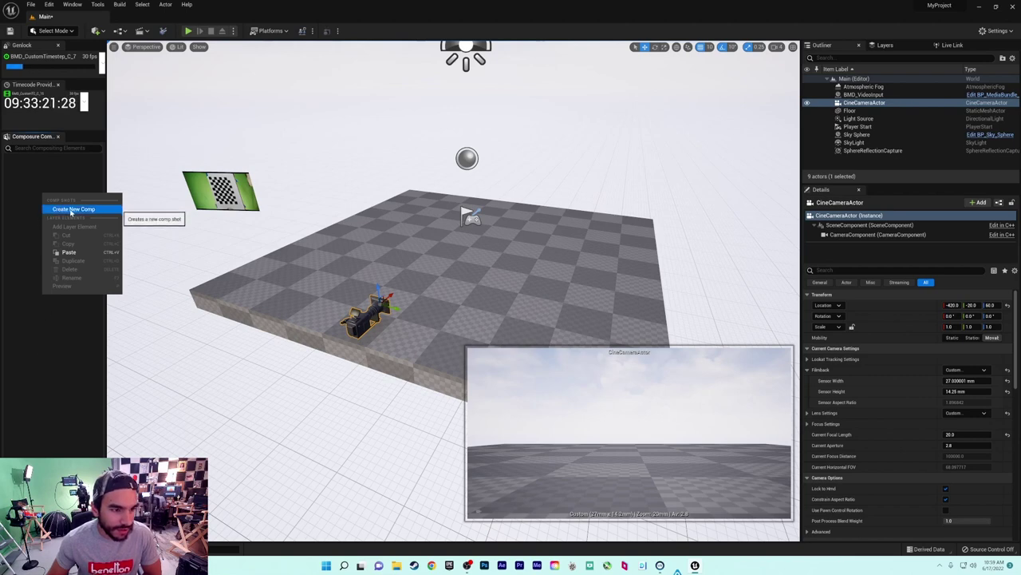
pyautogui.click(71, 210)
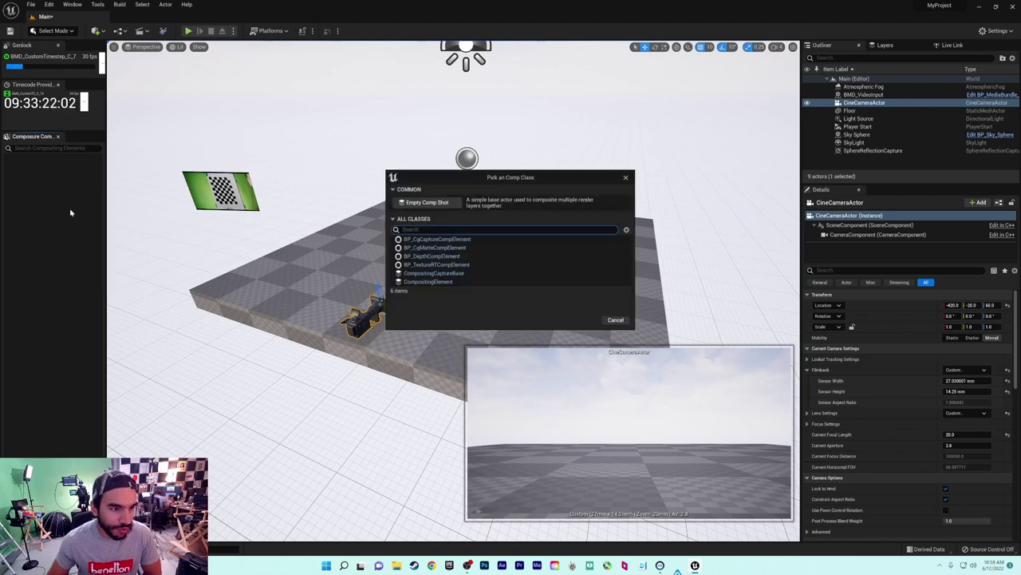
pyautogui.click(425, 201)
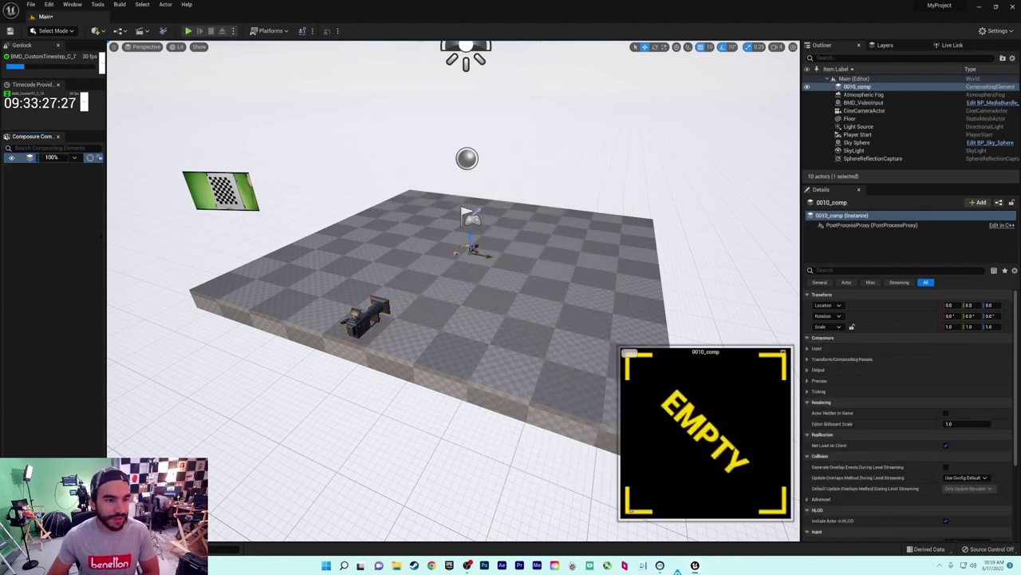
pyautogui.moveTo(104, 229); pyautogui.dragTo(174, 229)
pyautogui.doubleClick(46, 158)
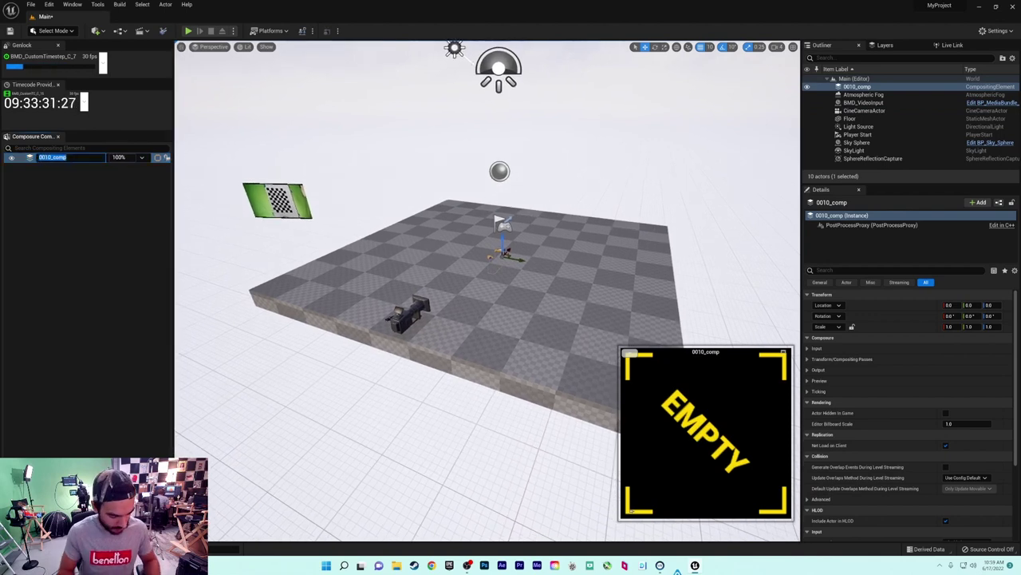
pyautogui.write('VP_Composure')
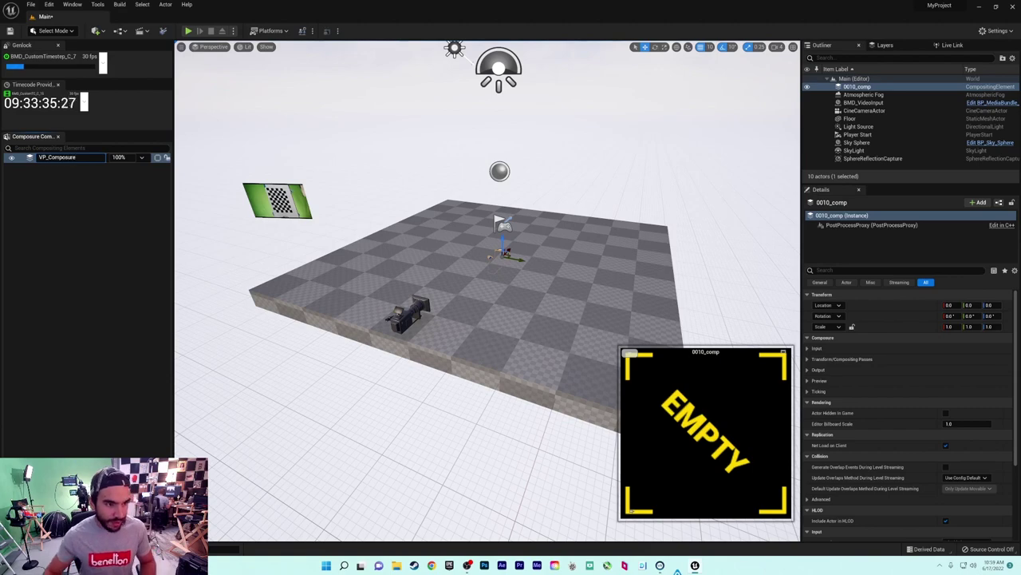
pyautogui.click(81, 194)
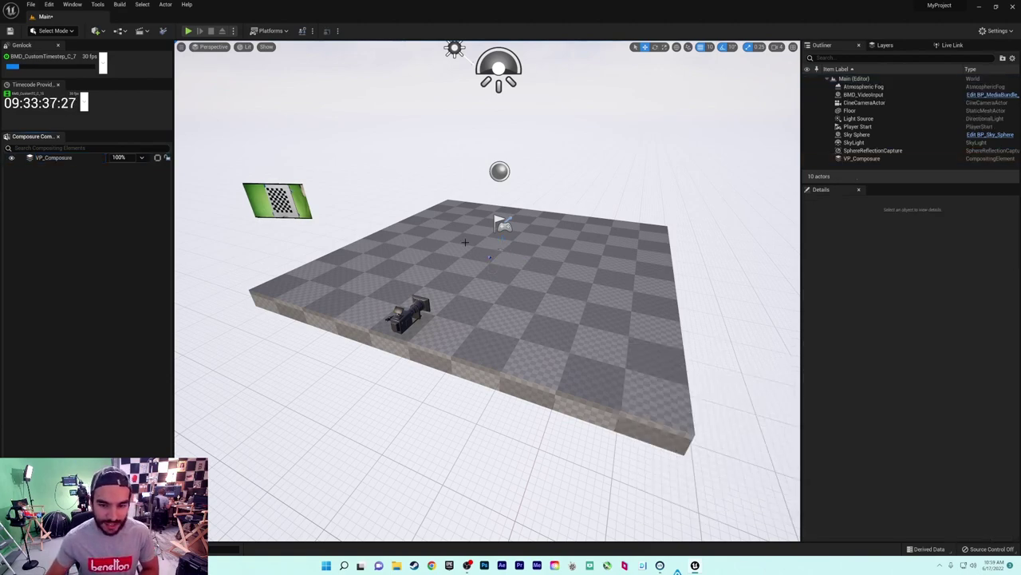
pyautogui.moveTo(568, 325); pyautogui.dragTo(514, 287, button='right')
pyautogui.click(509, 287)
pyautogui.moveTo(486, 237); pyautogui.dragTo(486, 298)
pyautogui.hotkey('ctrl', 'z')
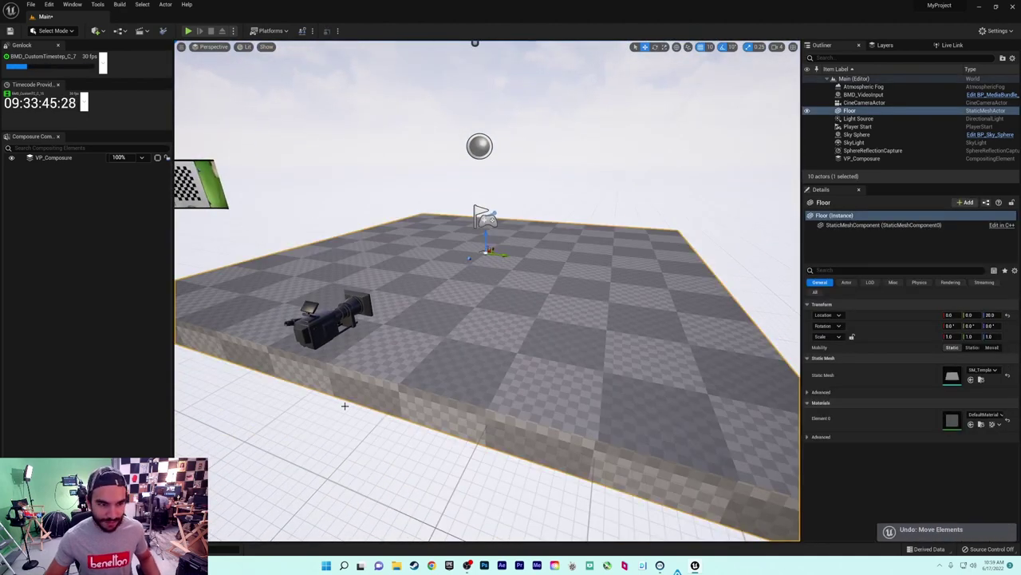
# Add a Media Plate layer element to VP_Composure, keeping the default name media_plate1
pyautogui.click(57, 159)
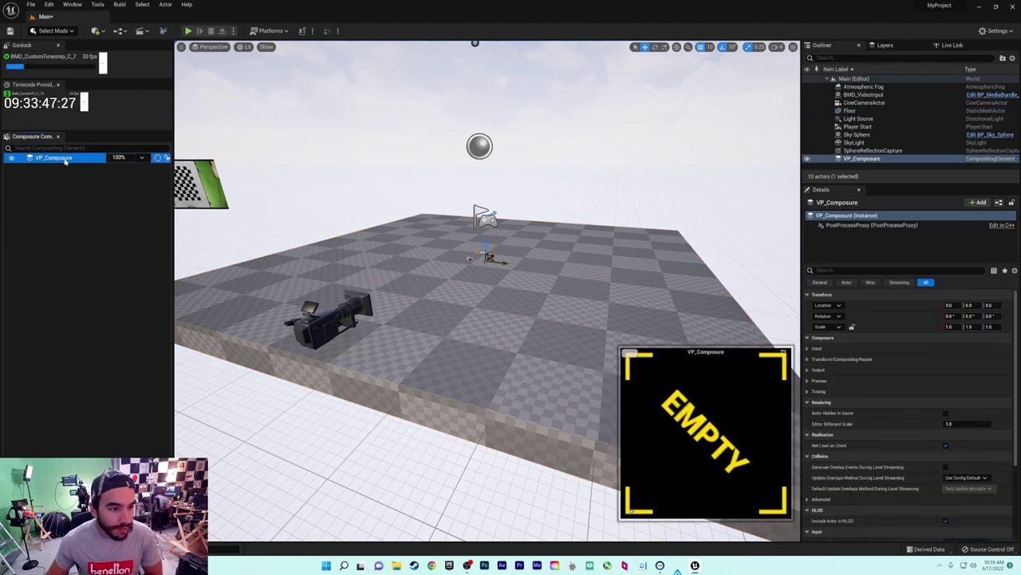
pyautogui.rightClick(62, 159)
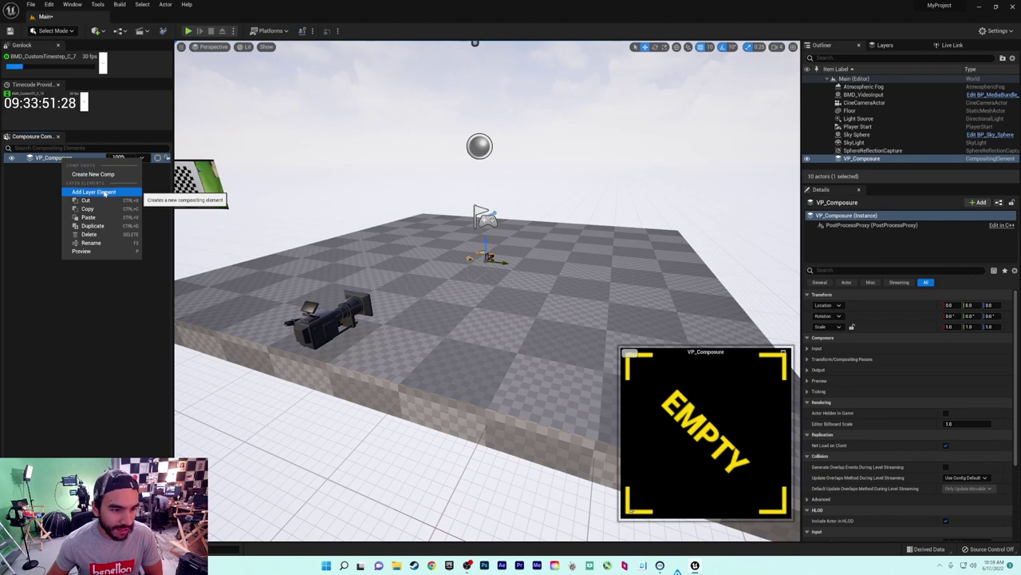
pyautogui.click(103, 193)
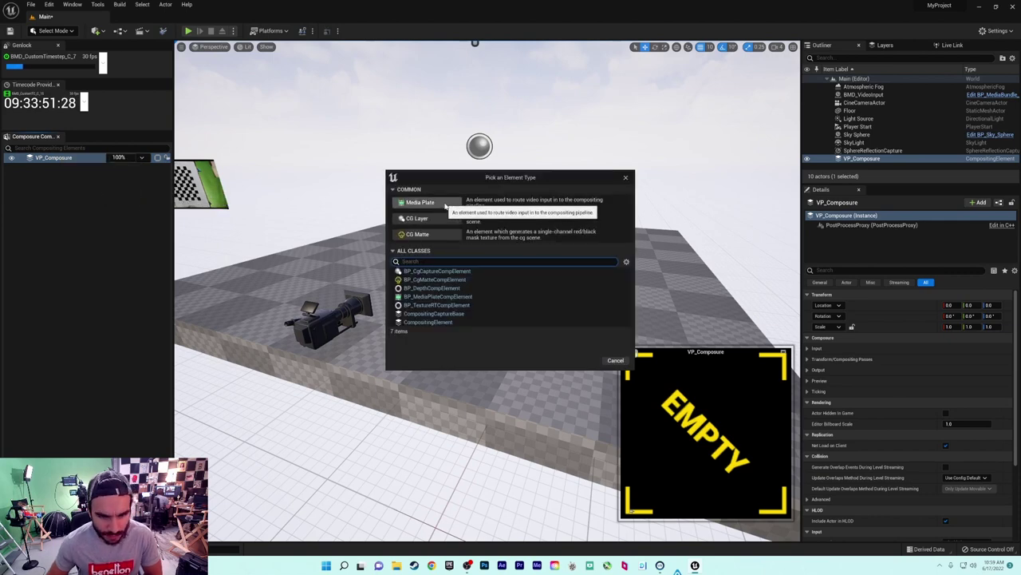
pyautogui.click(443, 205)
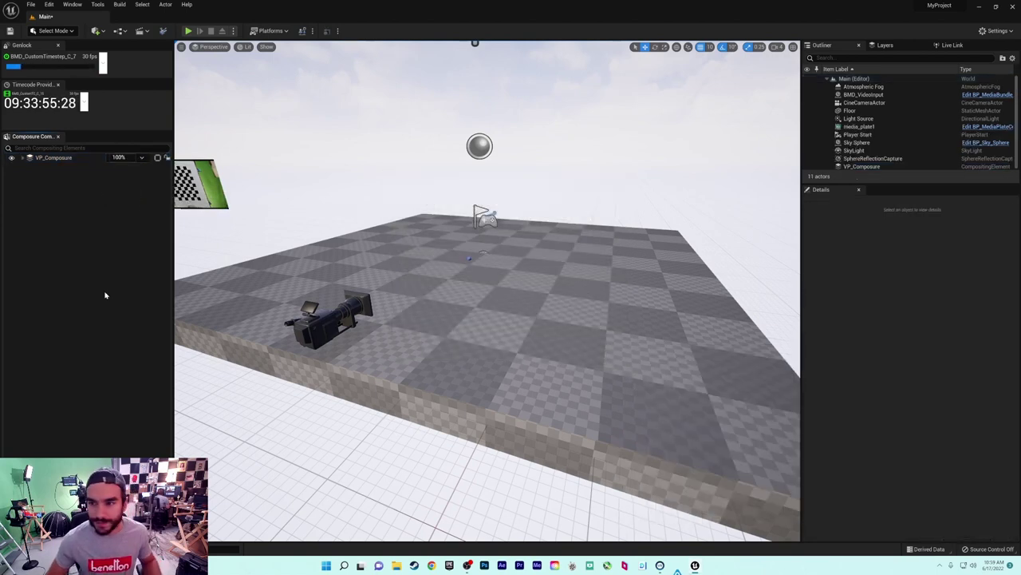
pyautogui.doubleClick(59, 167)
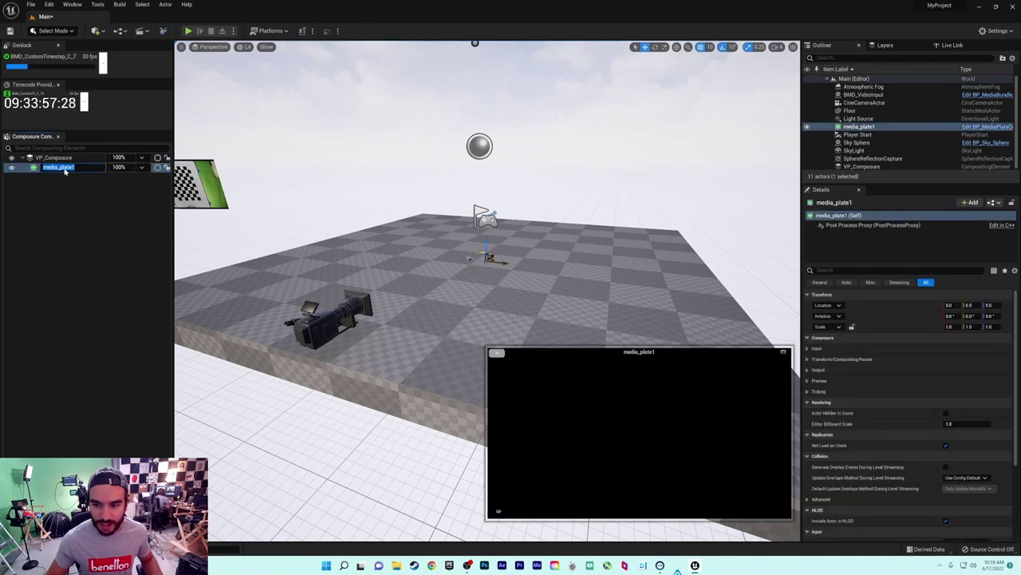
pyautogui.press('Return')
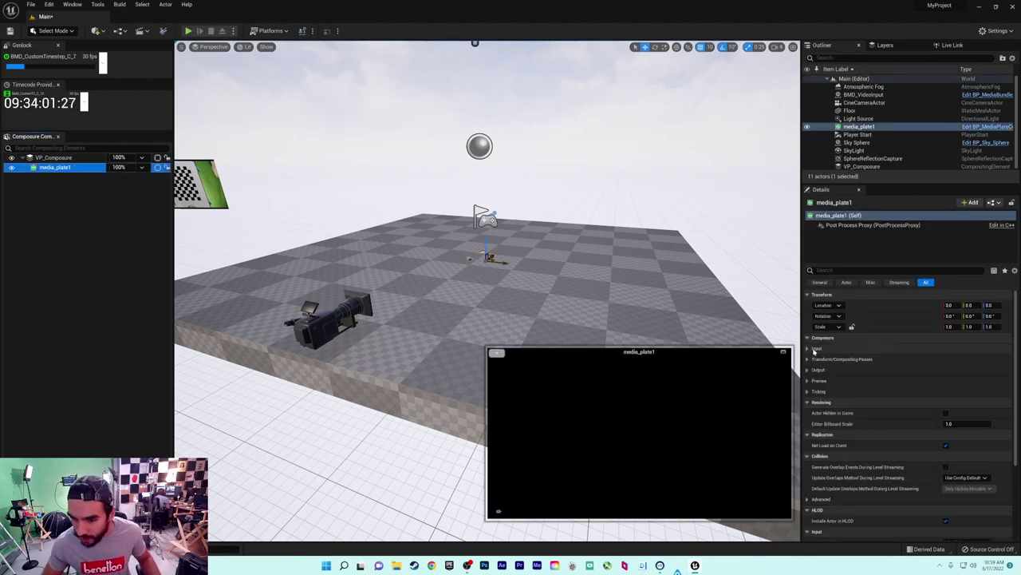
# Assign the T_BMD_VideoInput_BC media texture as the media source of media_plate1's input
pyautogui.click(808, 349)
pyautogui.click(813, 360)
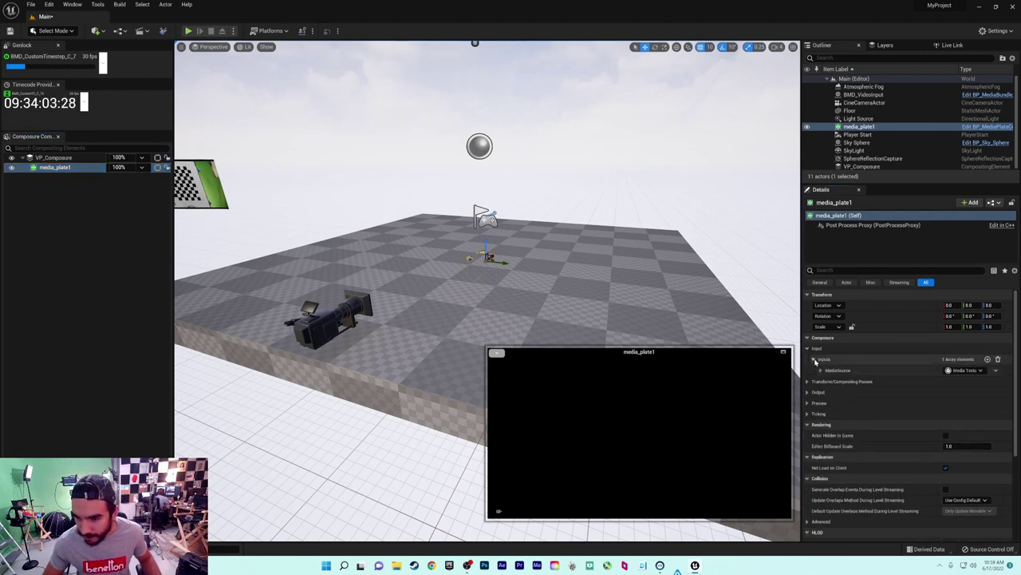
pyautogui.click(966, 371)
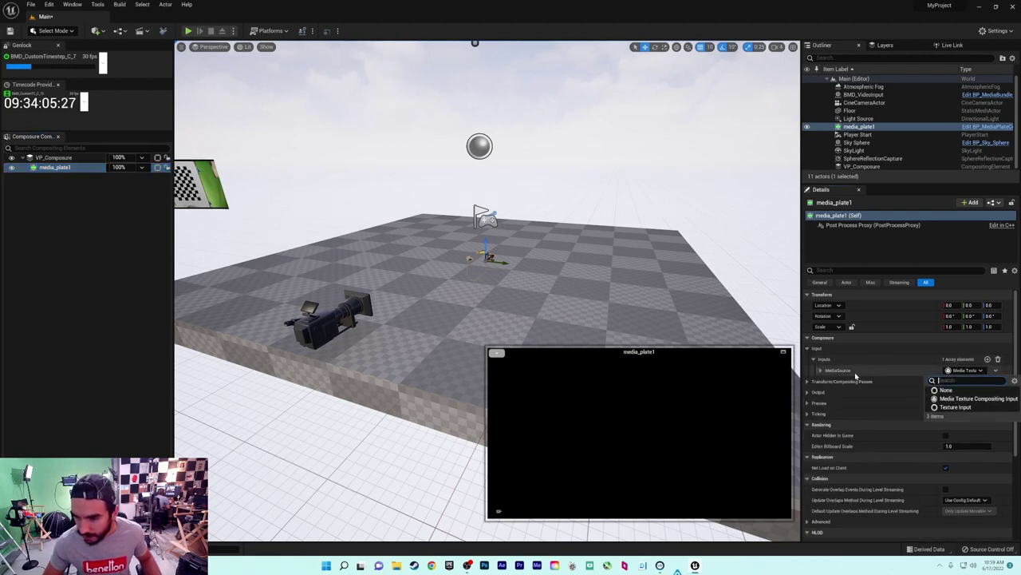
pyautogui.click(821, 371)
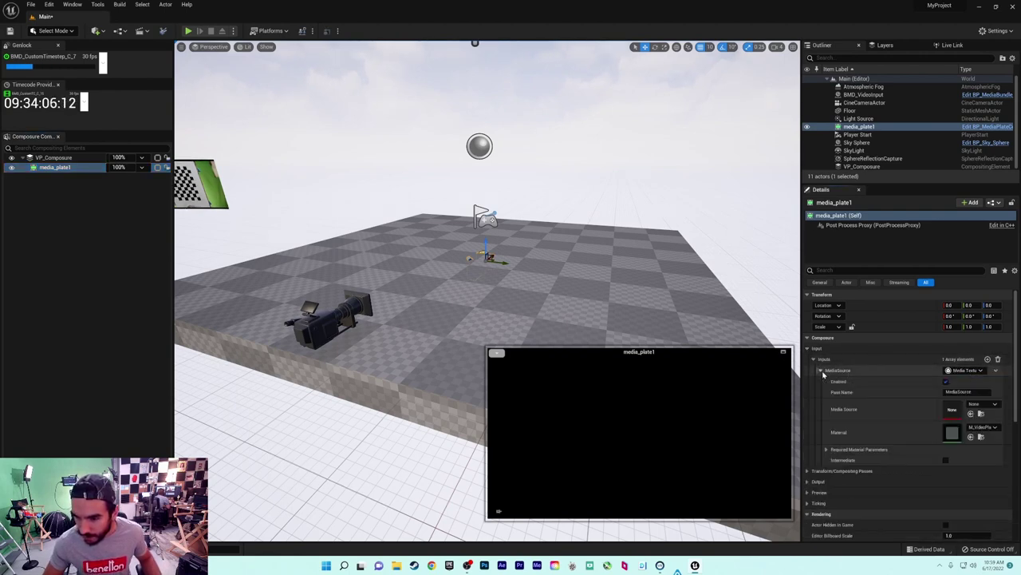
pyautogui.click(983, 406)
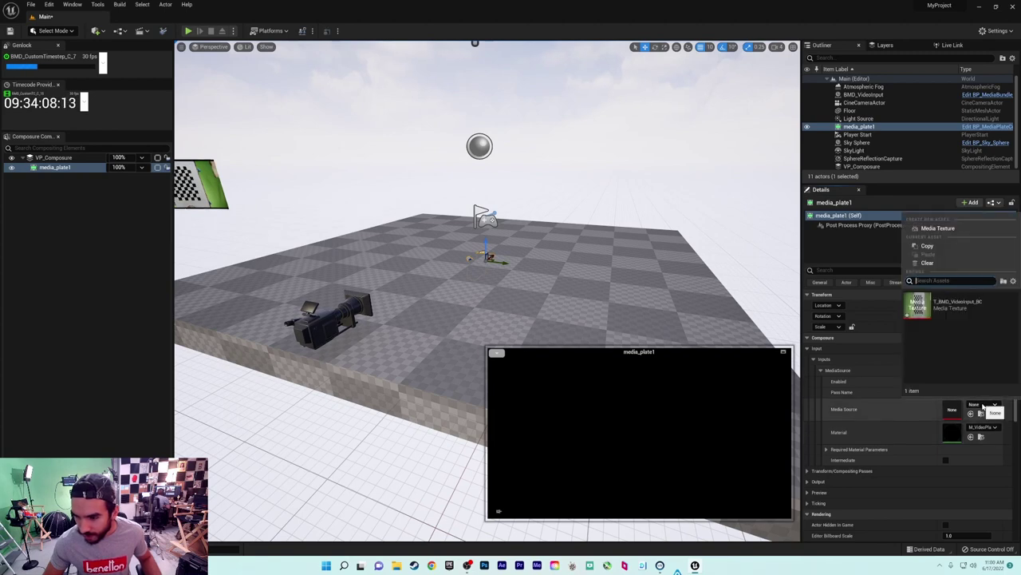
pyautogui.click(957, 304)
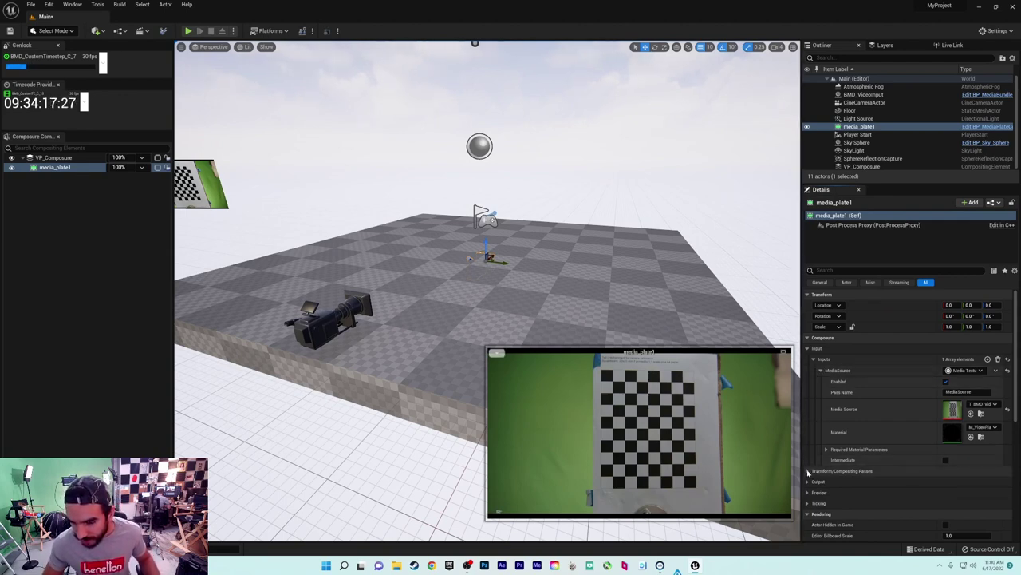
# Add a CG Layer element to the VP_Composure comp
pyautogui.click(55, 158)
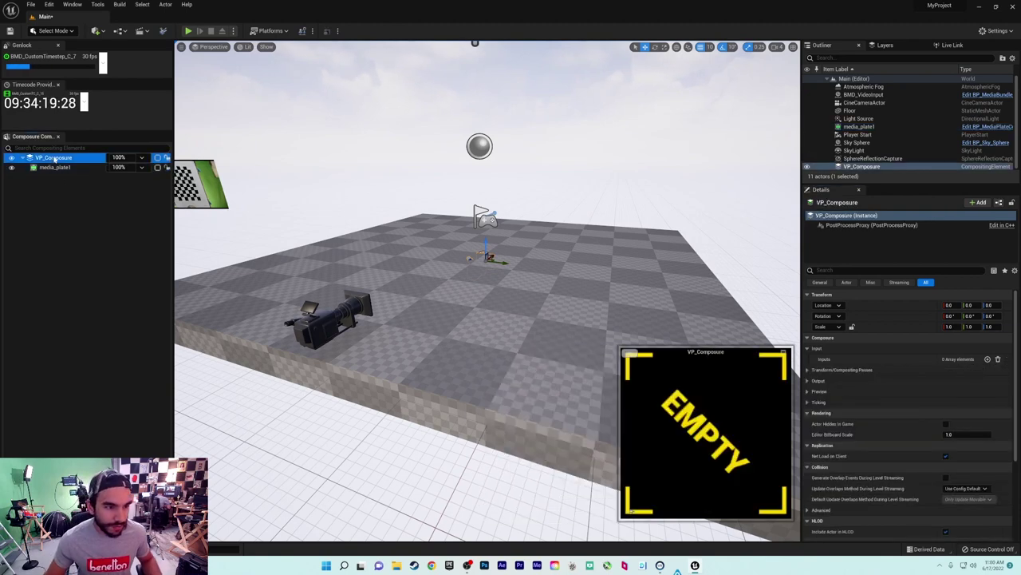
pyautogui.rightClick(54, 158)
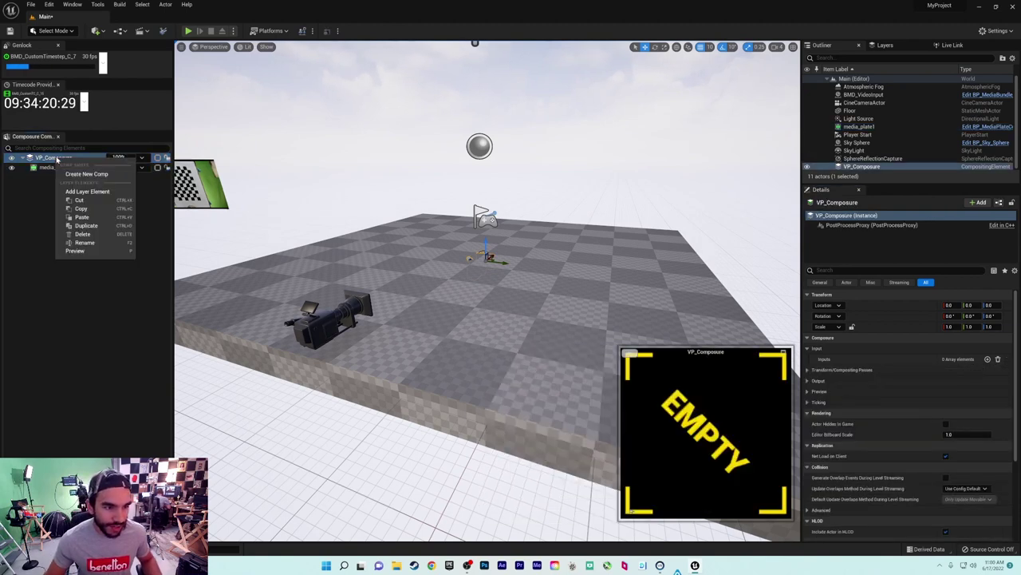
pyautogui.click(87, 192)
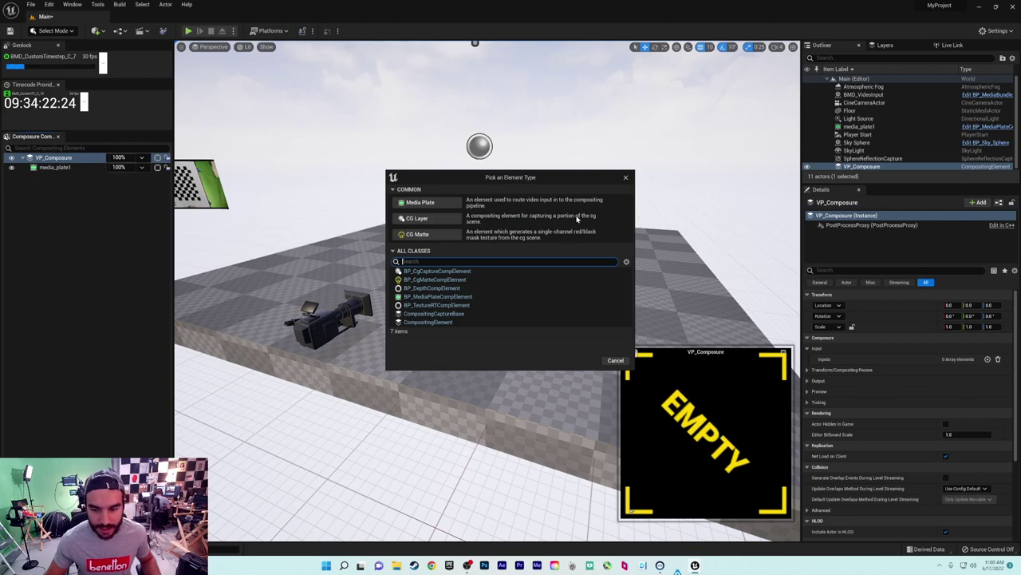
pyautogui.click(417, 218)
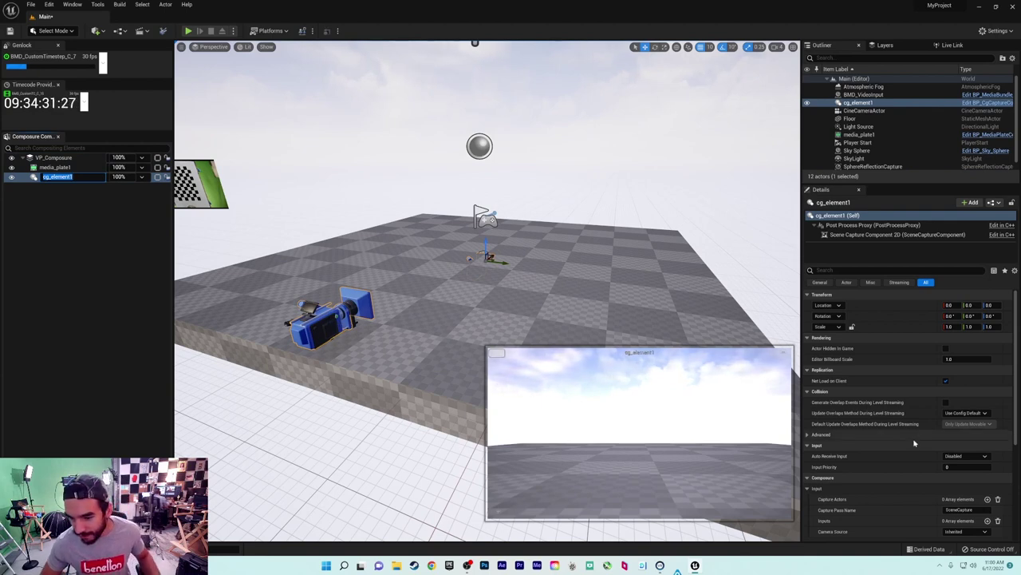
# Set cg_element1's camera source to Override and choose the CineCameraActor as its target camera
pyautogui.scroll(-3, 916, 443)
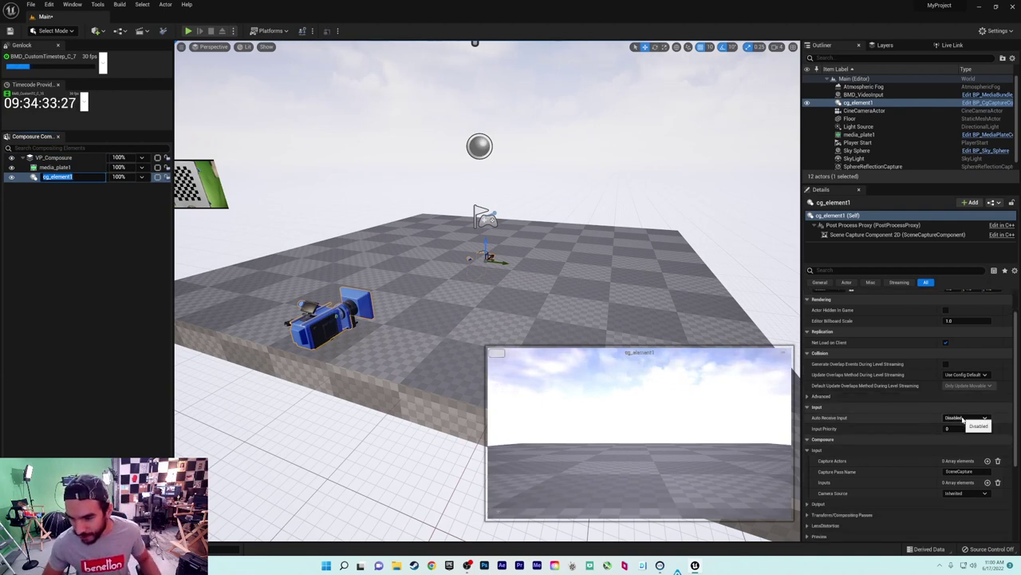
pyautogui.click(965, 420)
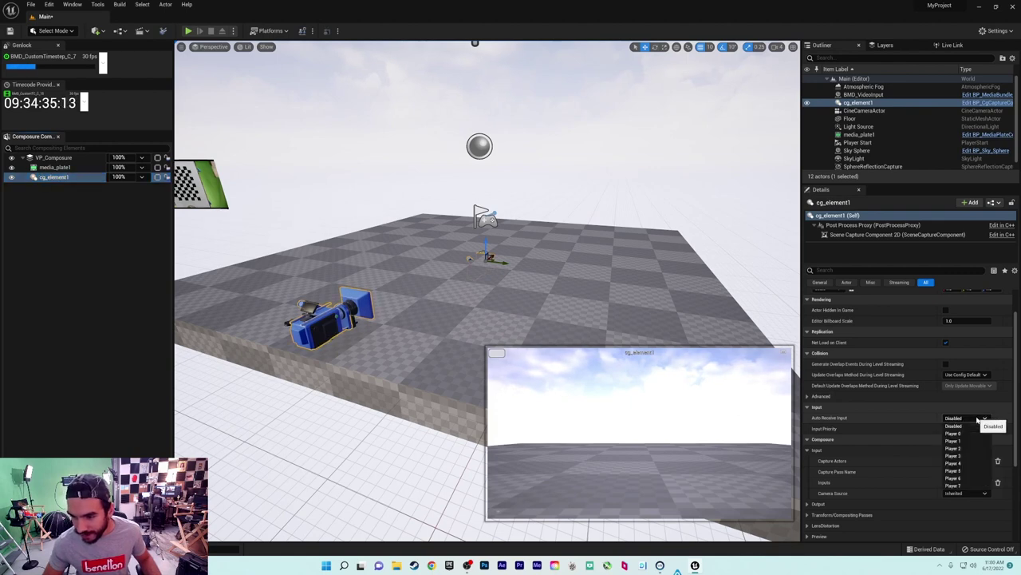
pyautogui.click(917, 422)
pyautogui.scroll(-3, 906, 426)
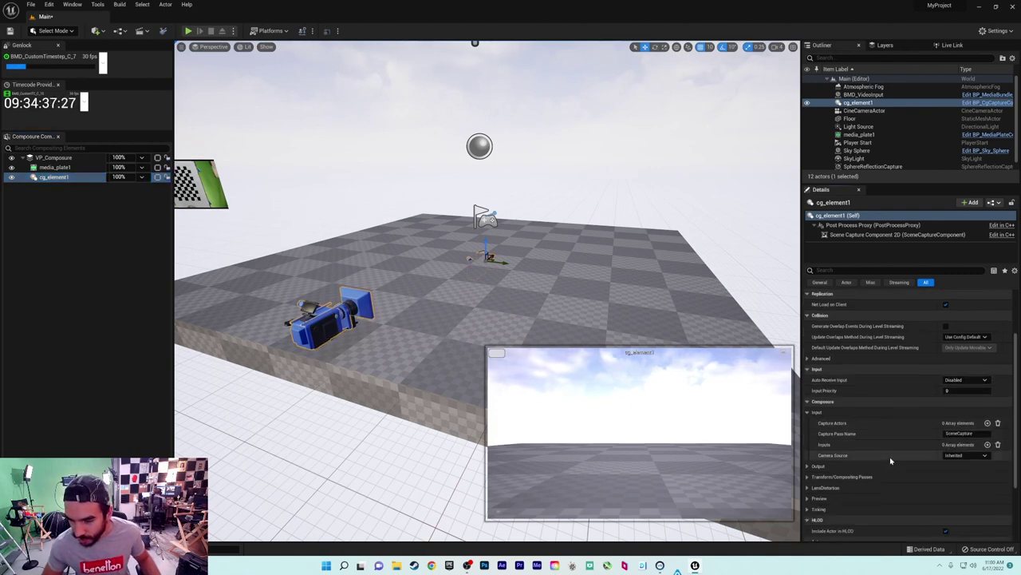
pyautogui.scroll(3, 889, 459)
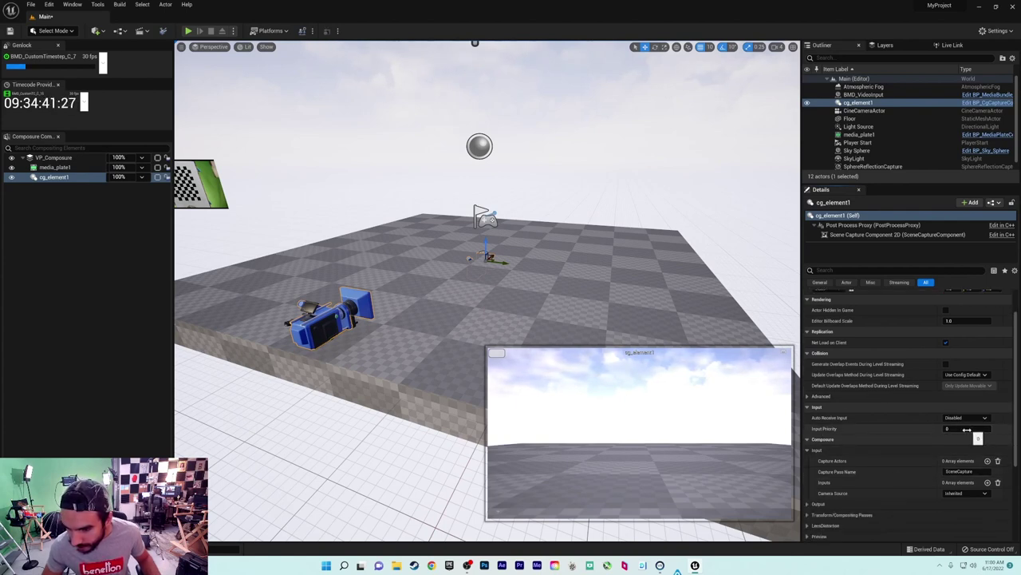
pyautogui.scroll(-1, 956, 455)
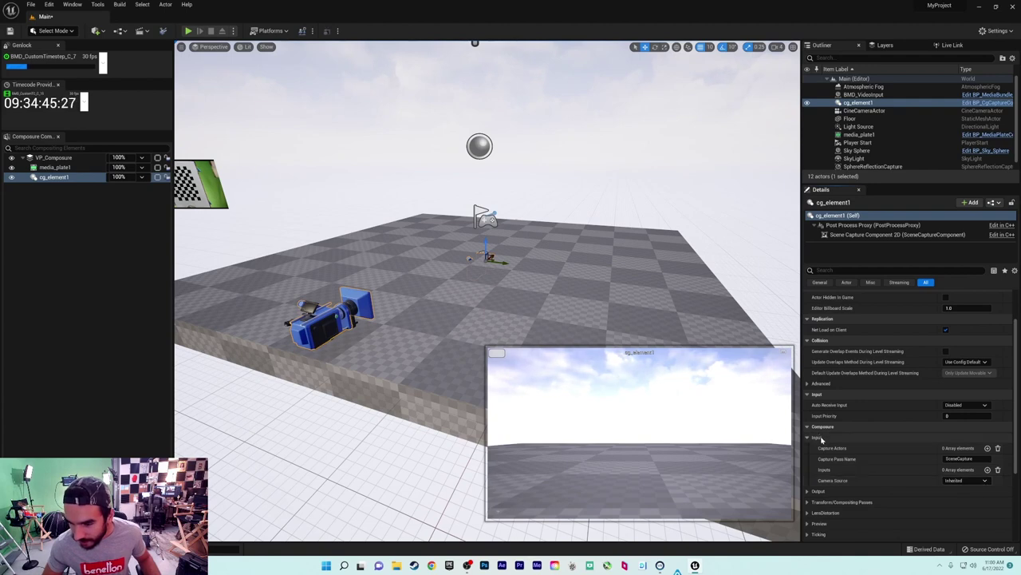
pyautogui.click(952, 480)
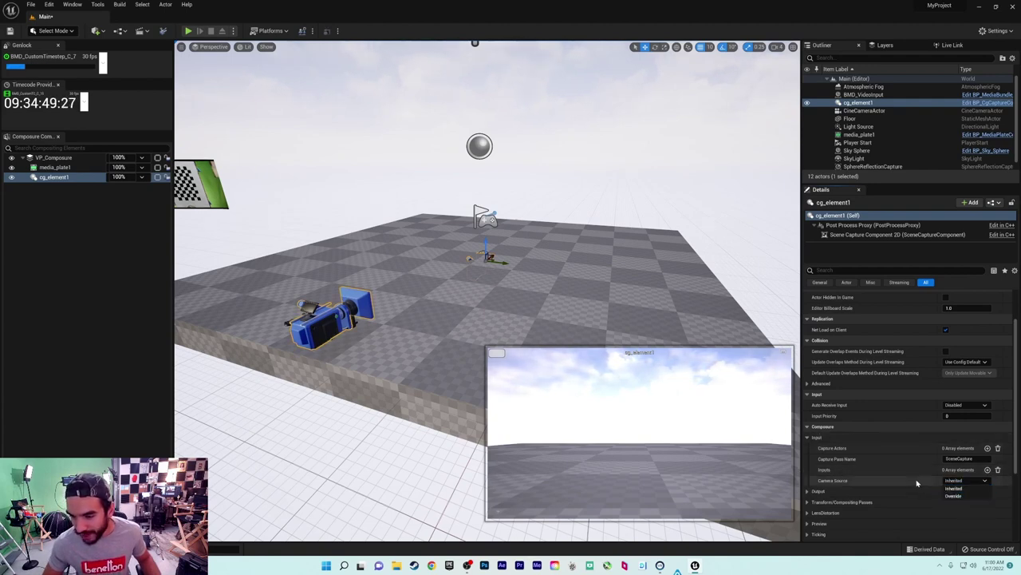
pyautogui.click(954, 496)
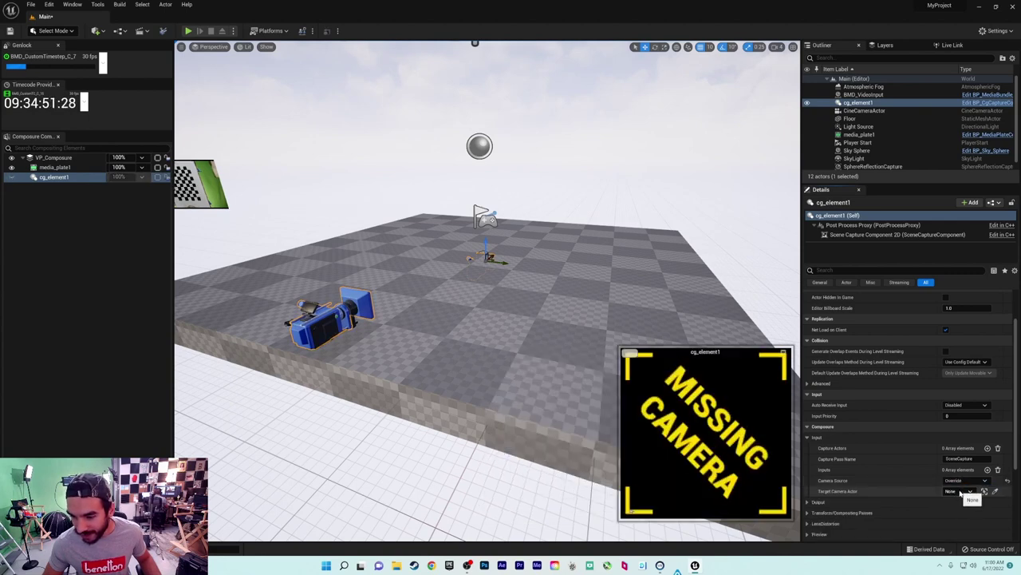
pyautogui.click(962, 491)
pyautogui.click(919, 393)
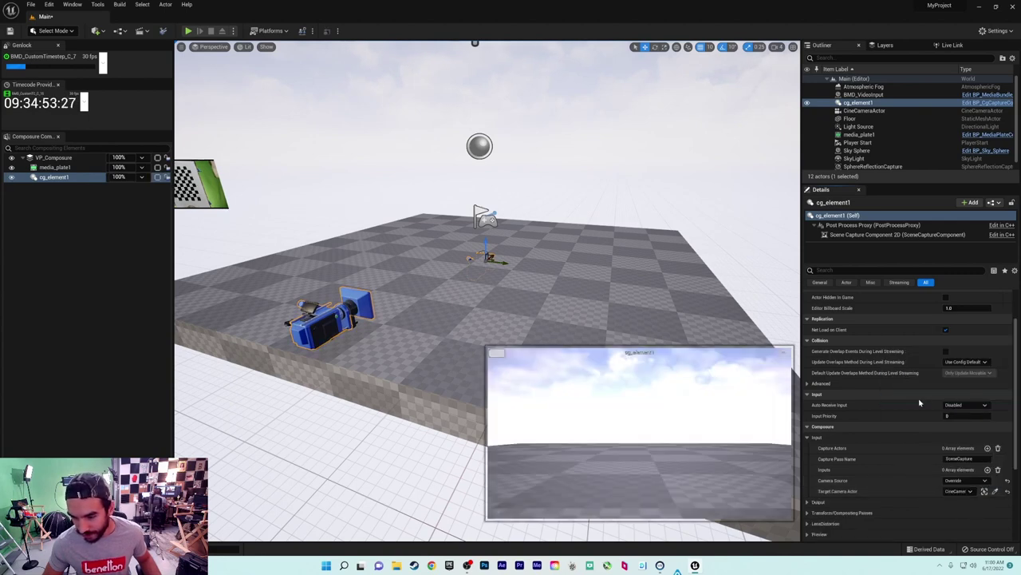
pyautogui.moveTo(479, 359); pyautogui.dragTo(538, 337, button='right')
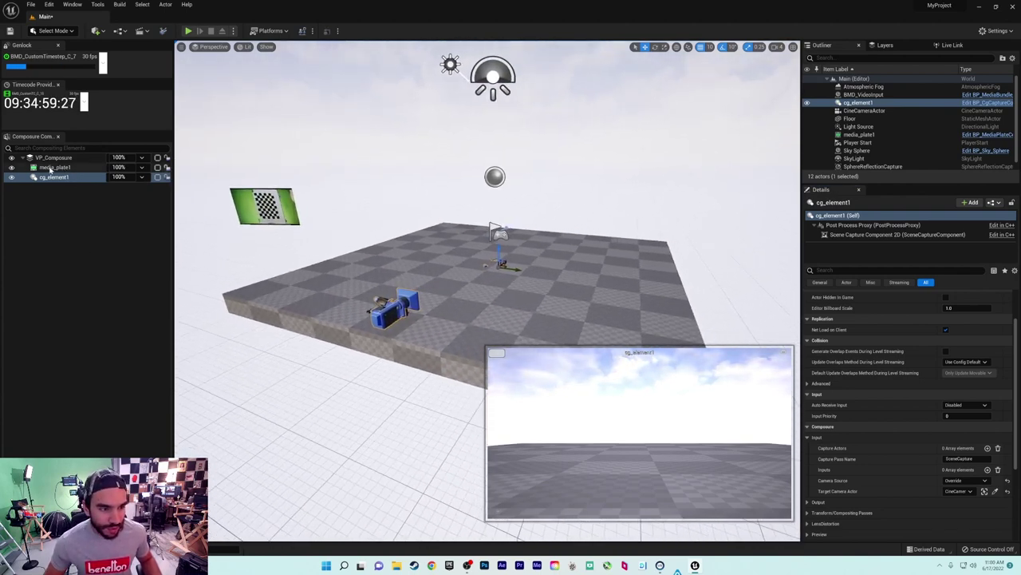
# Add a key color entry to the Chroma Keying transform pass of media_plate1
pyautogui.click(49, 167)
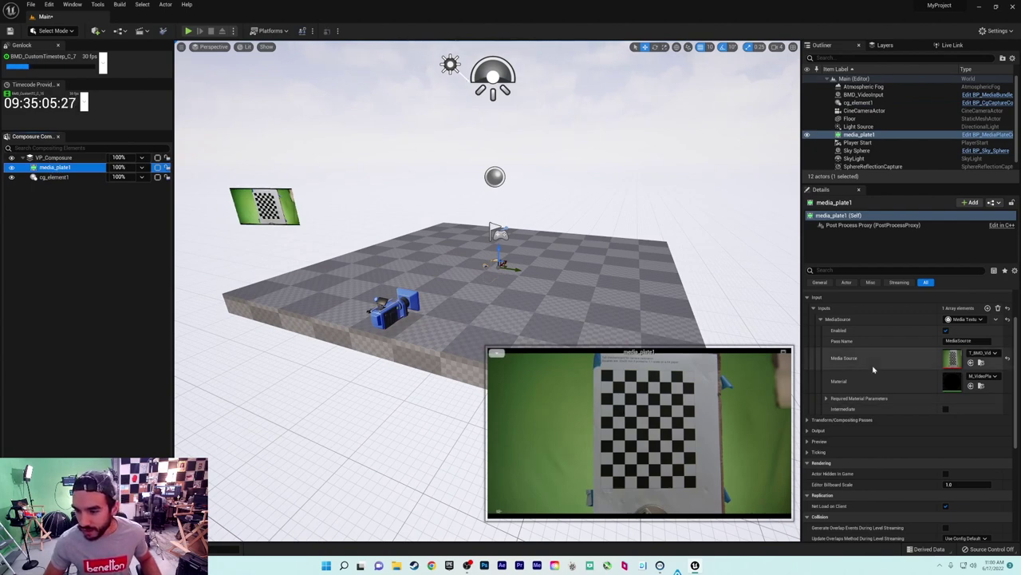
pyautogui.scroll(-2, 878, 383)
pyautogui.scroll(-3, 881, 395)
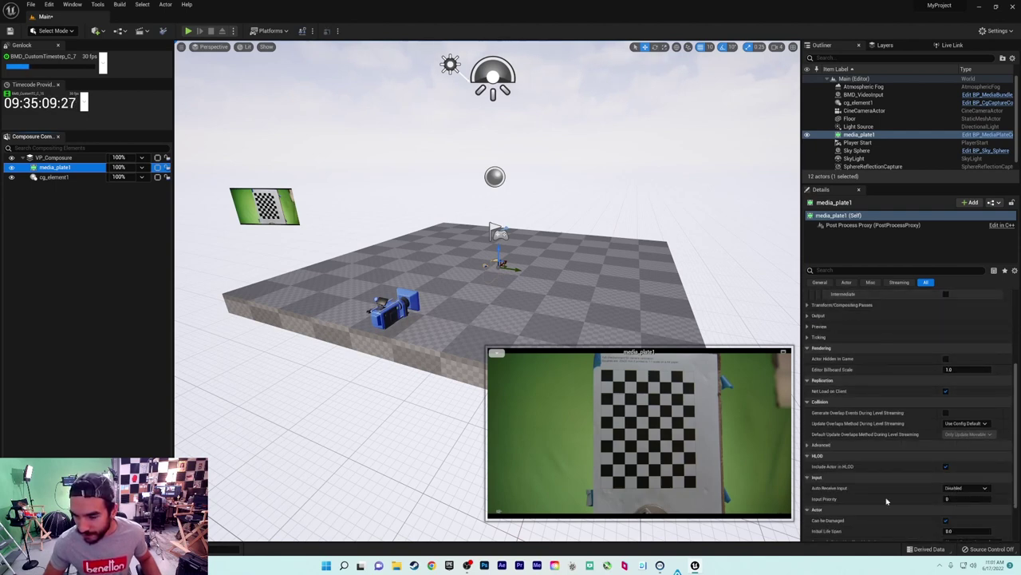
pyautogui.scroll(6, 877, 484)
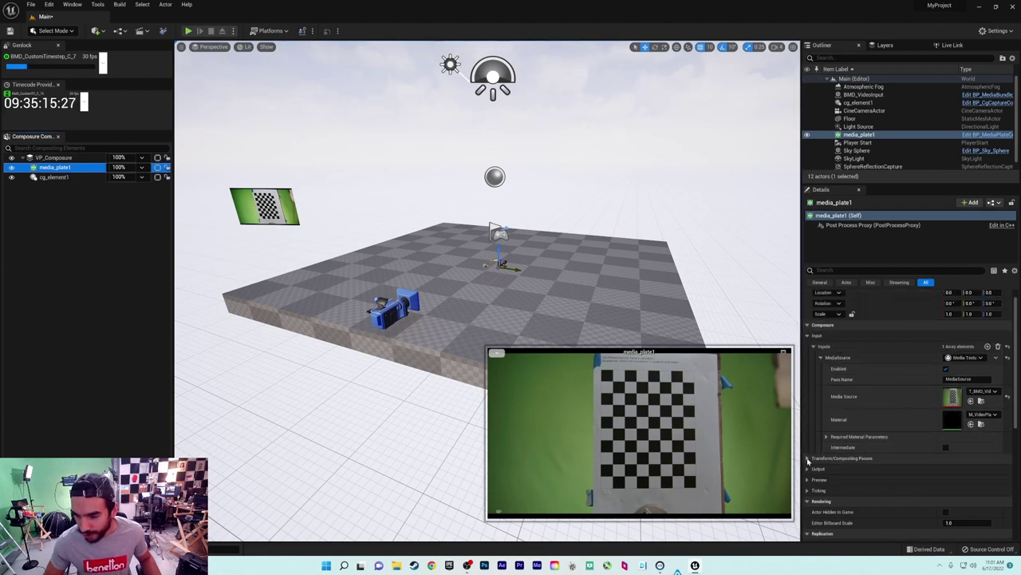
pyautogui.click(808, 459)
pyautogui.scroll(-1, 808, 461)
pyautogui.click(815, 444)
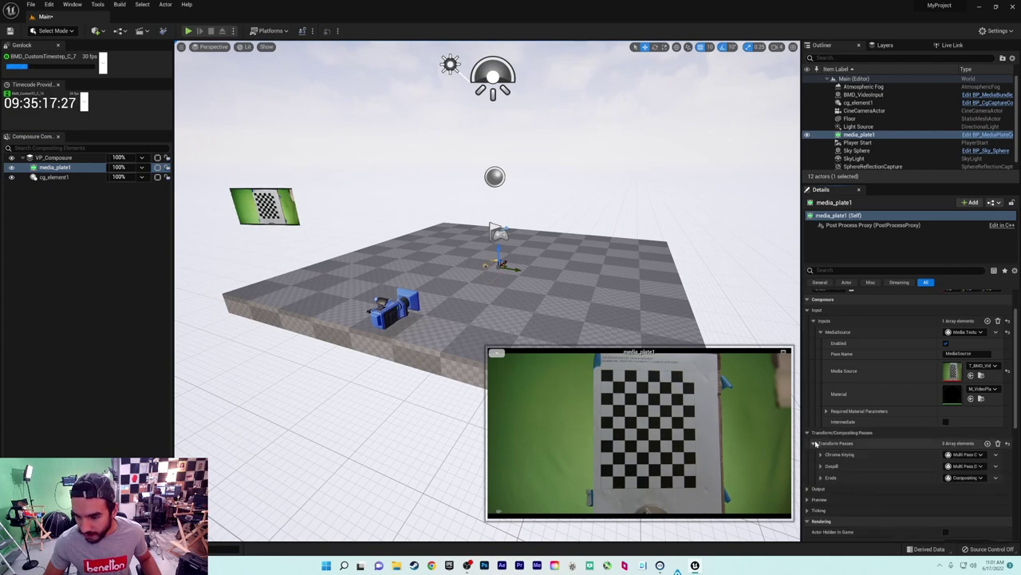
pyautogui.scroll(-1, 874, 460)
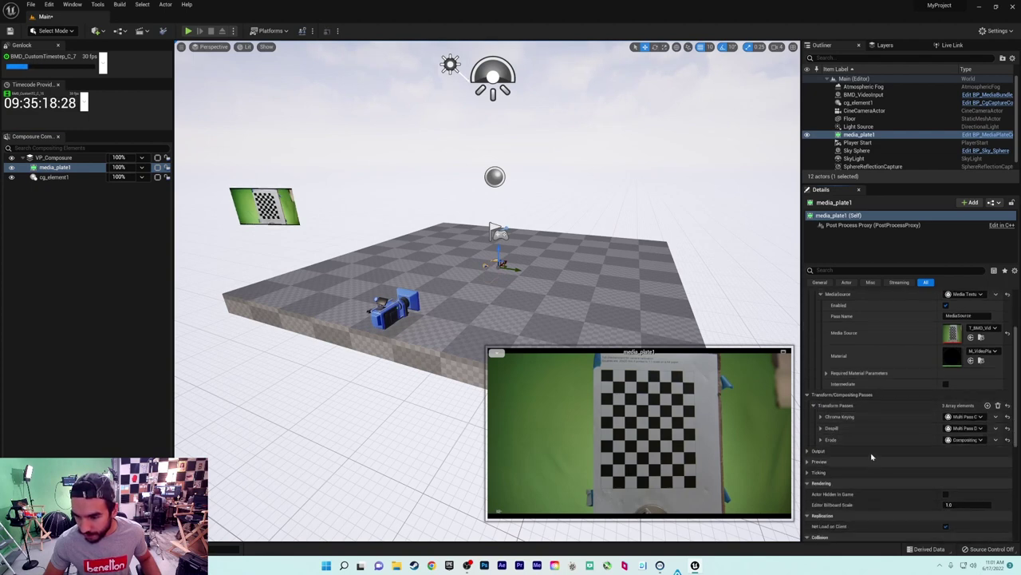
pyautogui.click(821, 417)
pyautogui.scroll(-1, 822, 435)
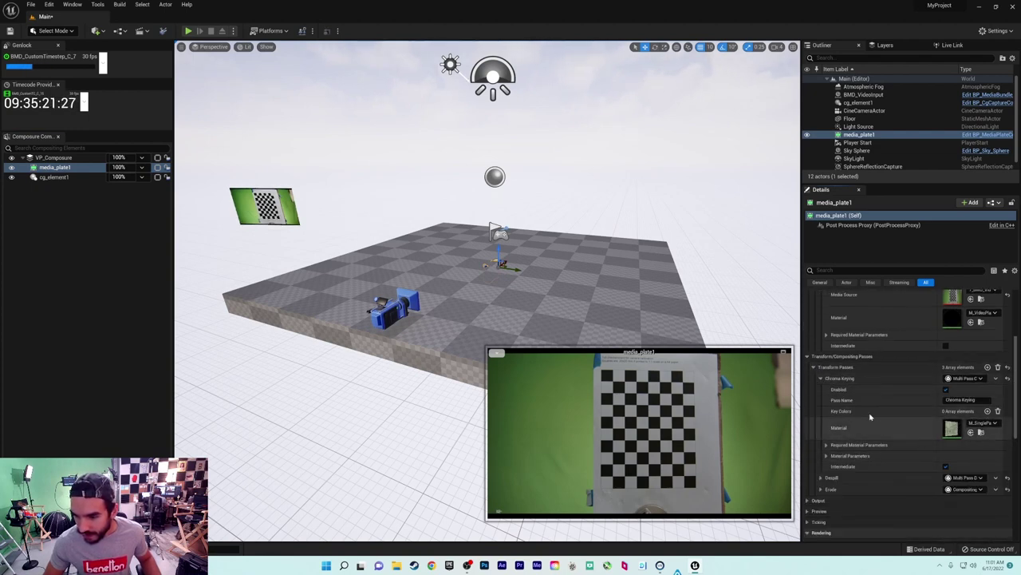
pyautogui.click(988, 410)
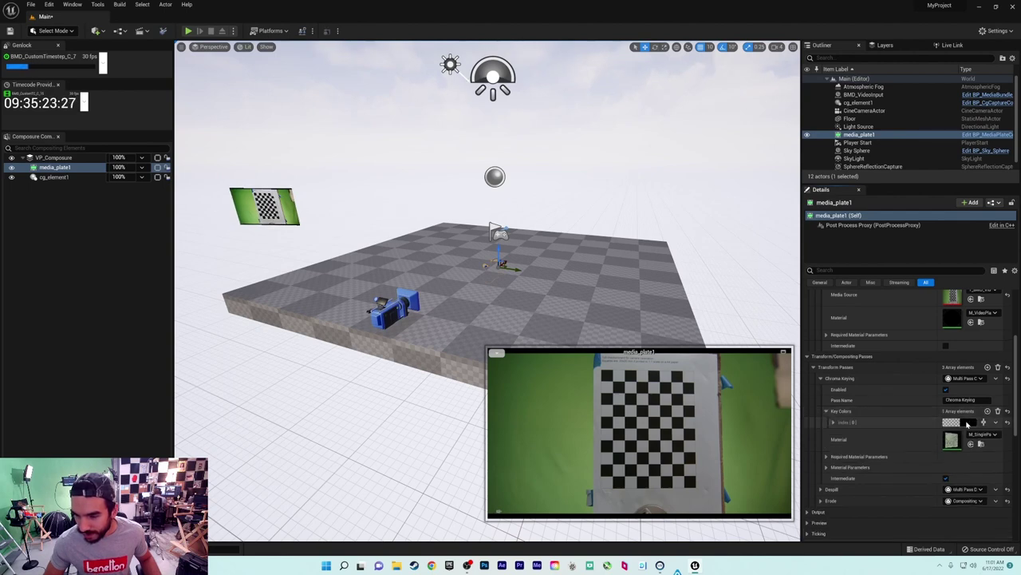
pyautogui.click(983, 422)
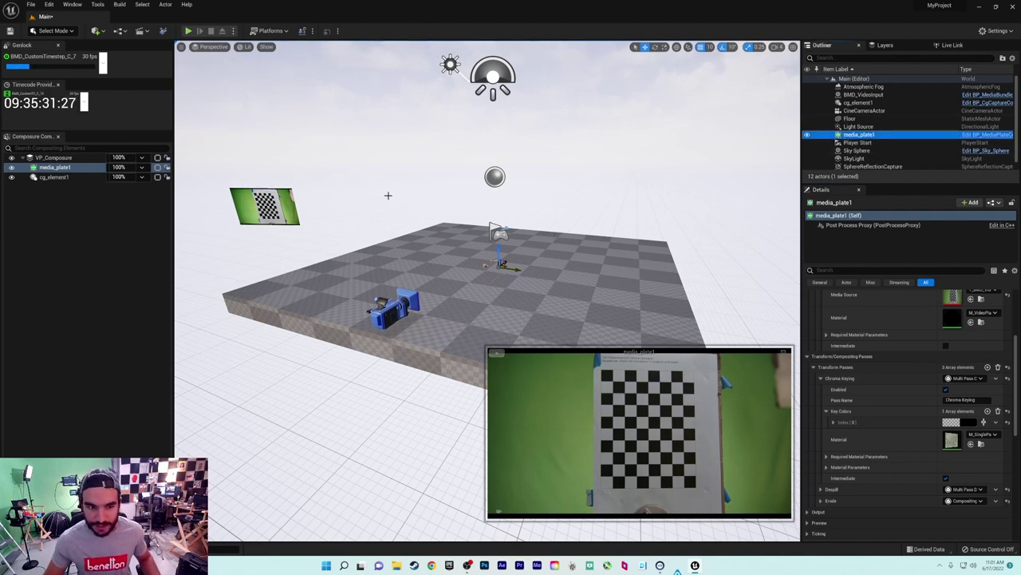
# Open media_plate1 in a separate preview window, then move and shrink it to keep the pass settings accessible
pyautogui.click(53, 176)
pyautogui.click(52, 167)
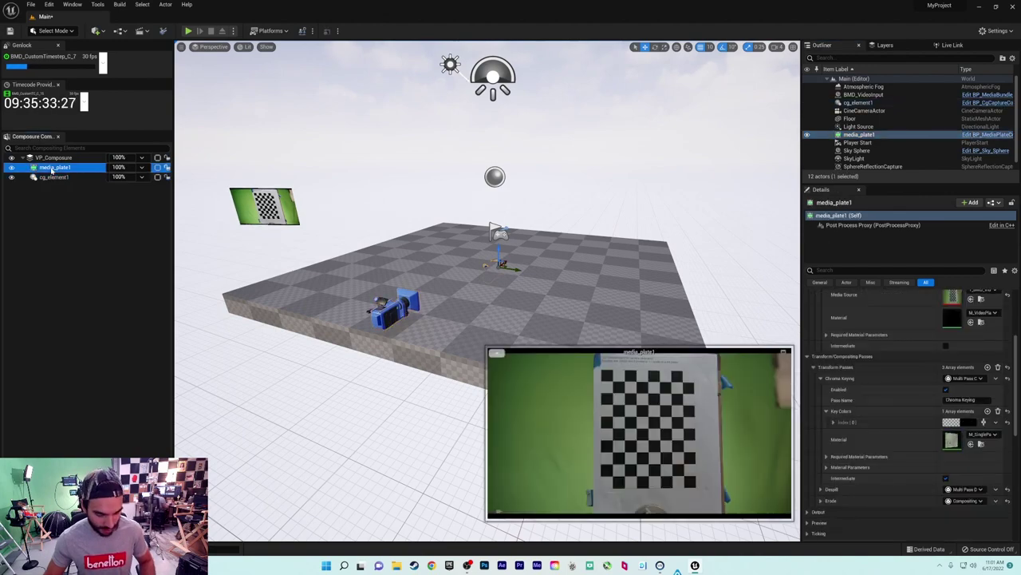
pyautogui.doubleClick(52, 168)
pyautogui.moveTo(566, 134); pyautogui.dragTo(538, 65)
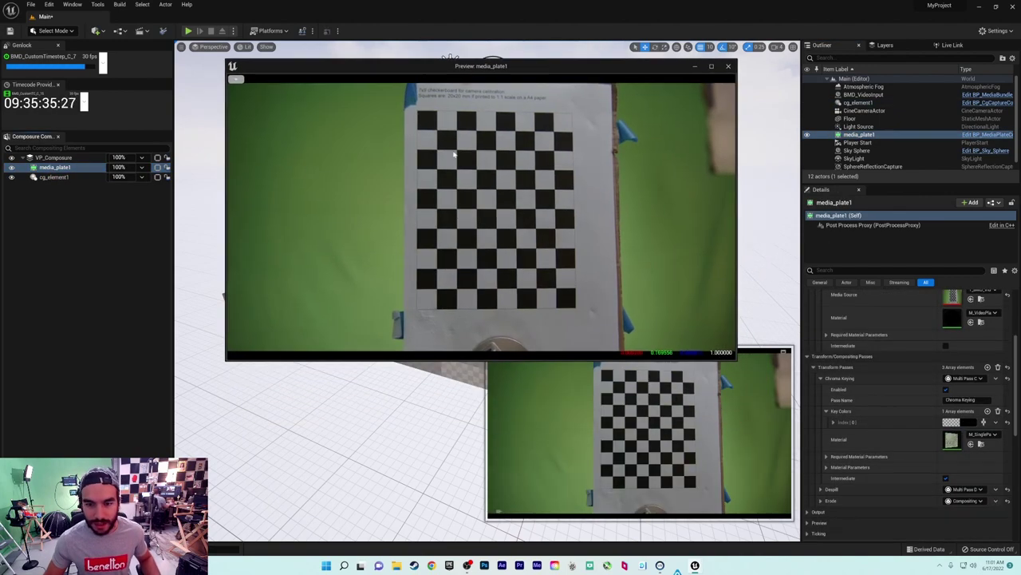
pyautogui.moveTo(733, 359); pyautogui.dragTo(619, 291)
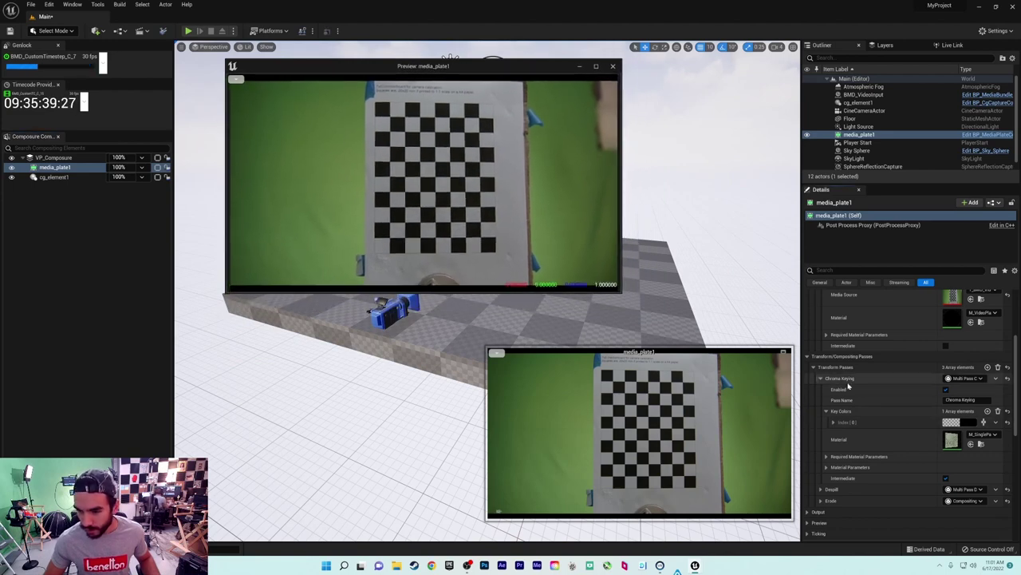
# Set the Chroma Keying key color by sampling the green backdrop in the media_plate1 preview, and accept the color
pyautogui.click(968, 424)
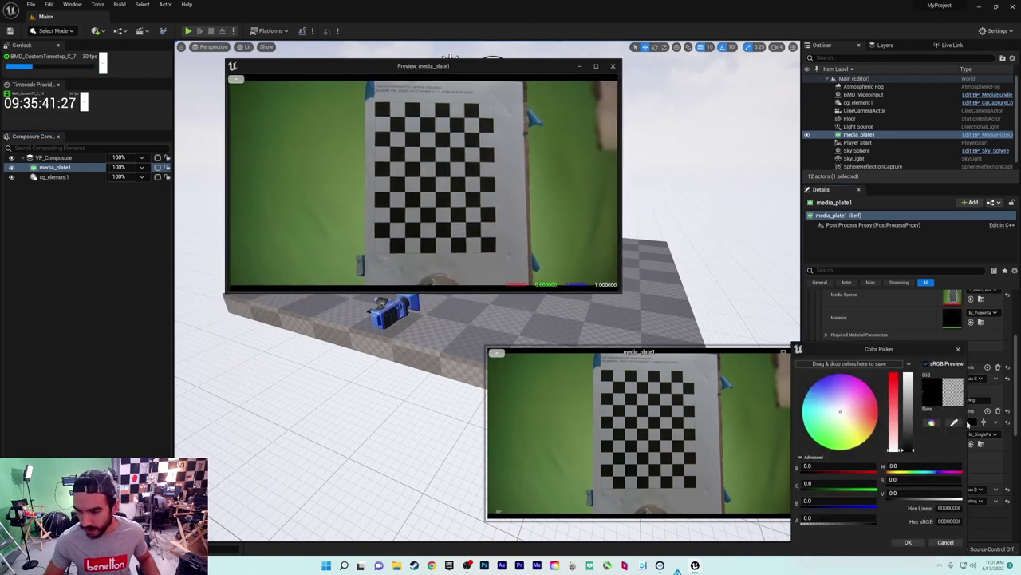
pyautogui.click(955, 421)
pyautogui.click(584, 204)
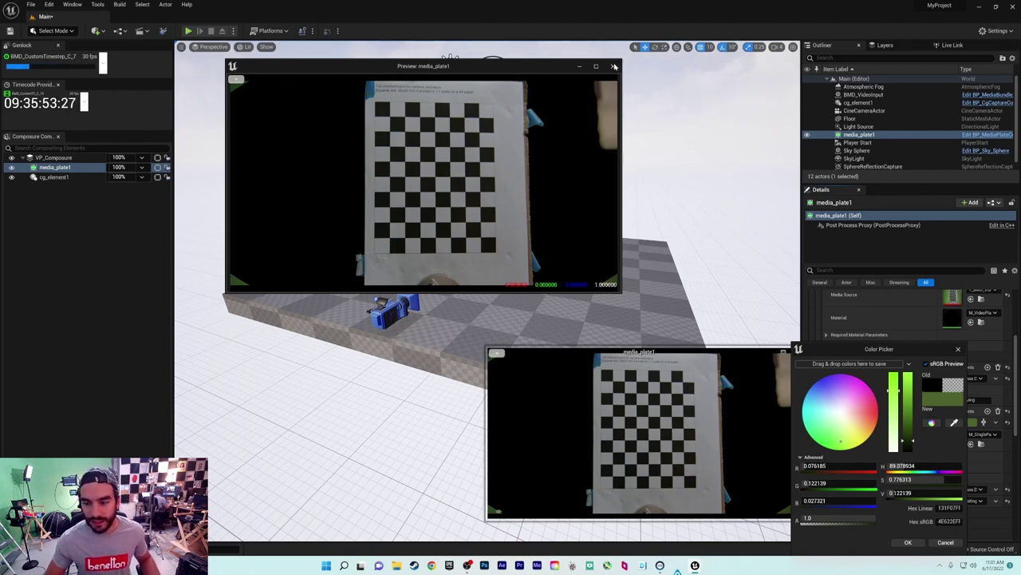
pyautogui.click(908, 542)
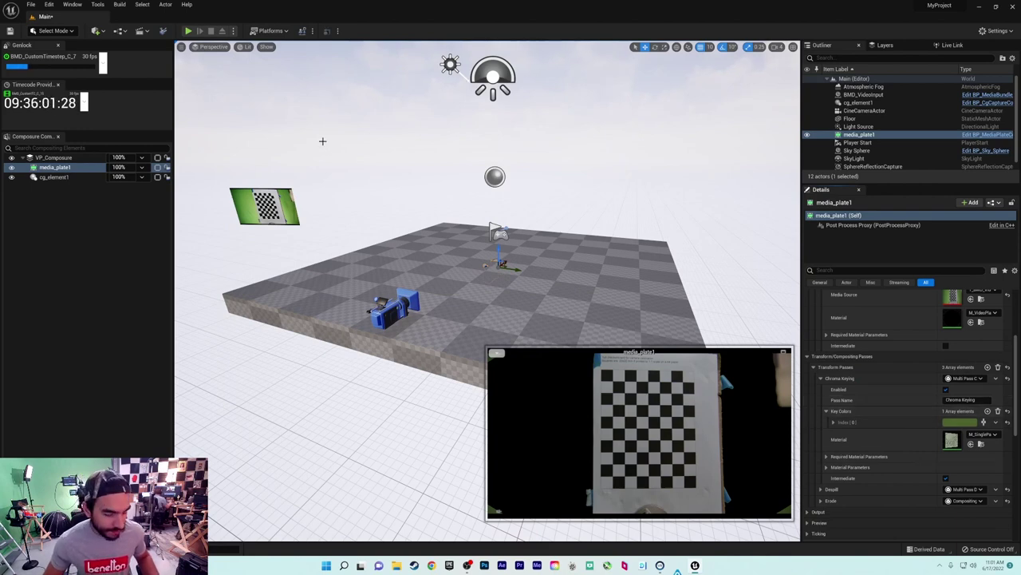
pyautogui.click(814, 367)
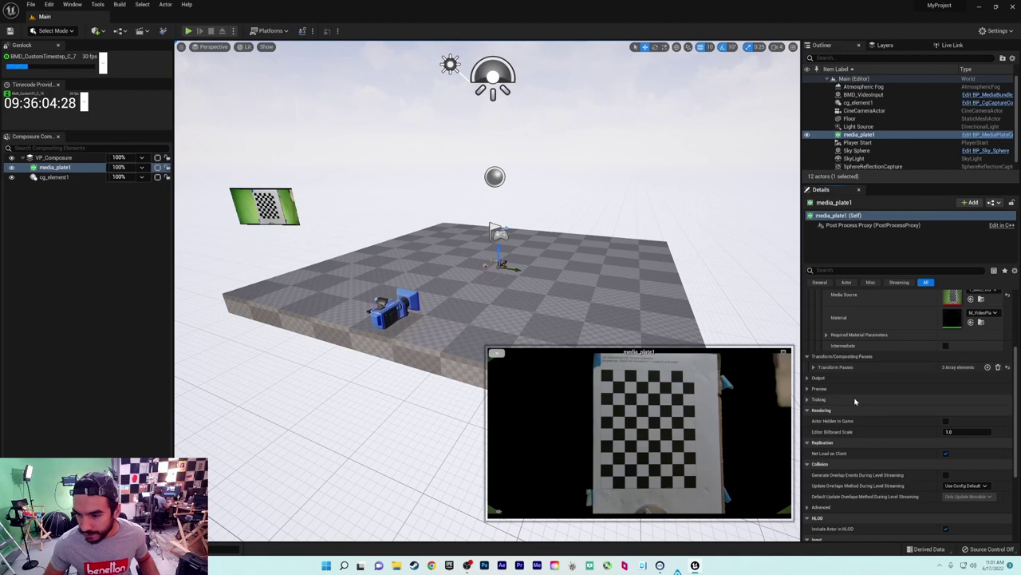
# Select the VP_Composure comp to preview its combined output
pyautogui.click(52, 158)
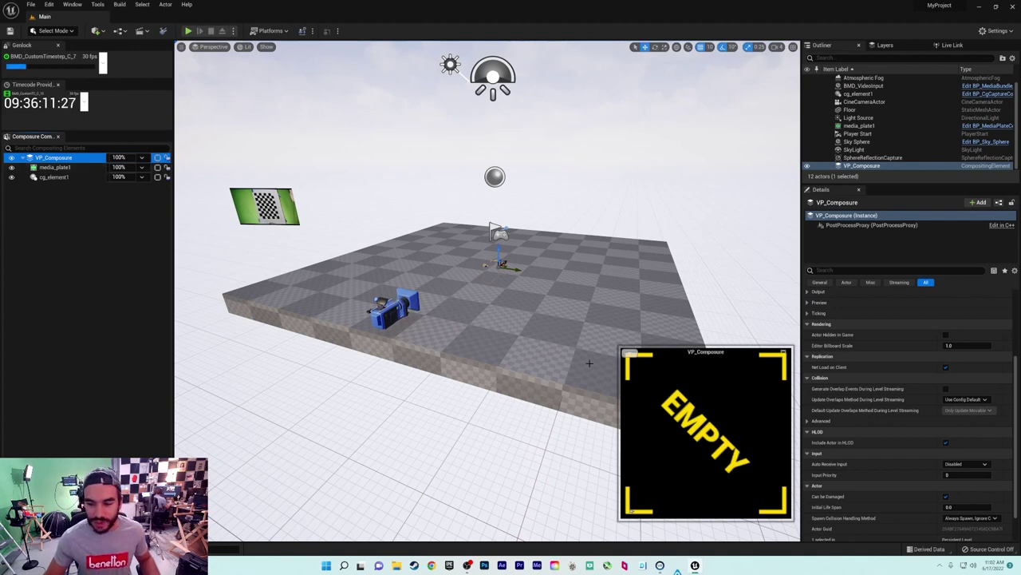
pyautogui.hotkey('ctrl', 'space')
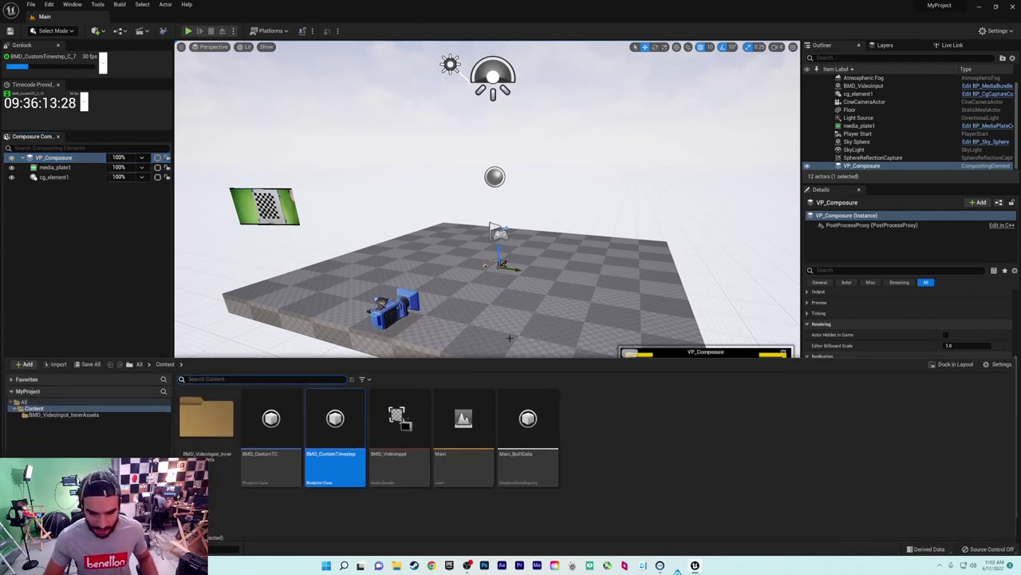
pyautogui.hotkey('ctrl', 'space')
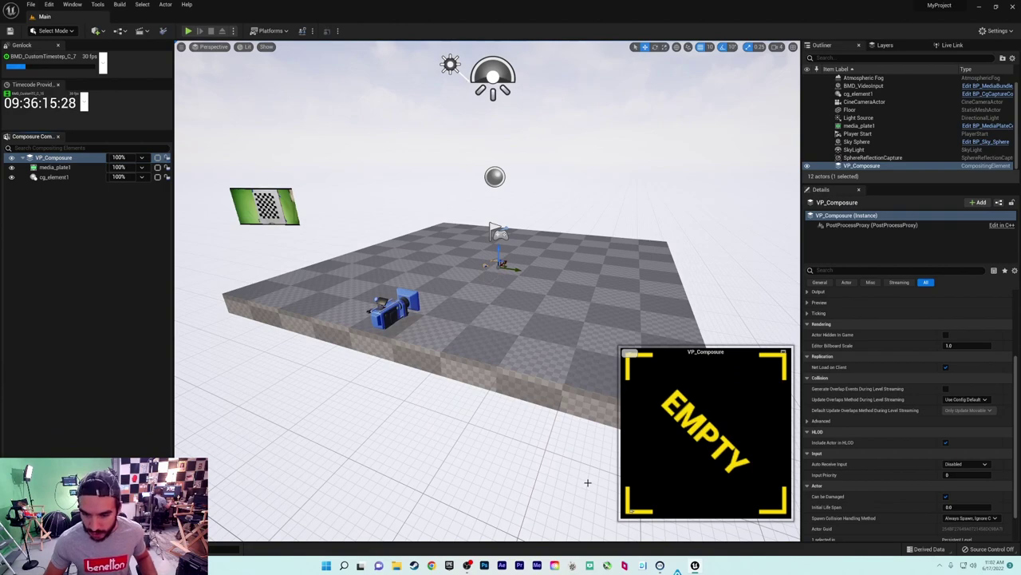
pyautogui.moveTo(589, 483); pyautogui.dragTo(587, 534)
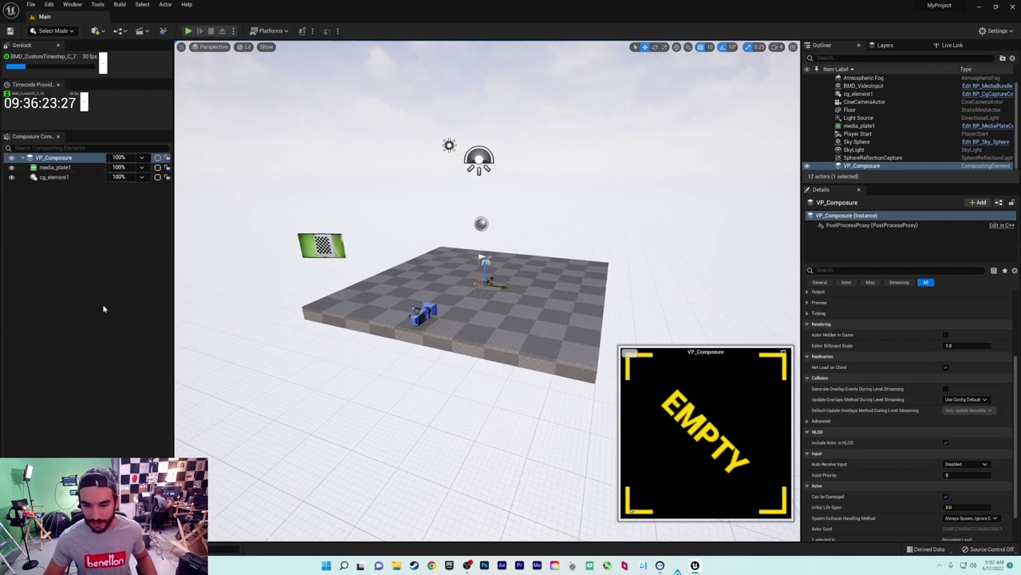
# Create a material named VP_ComposureMaterial in the Content folder and open it for editing
pyautogui.hotkey('ctrl', 'space')
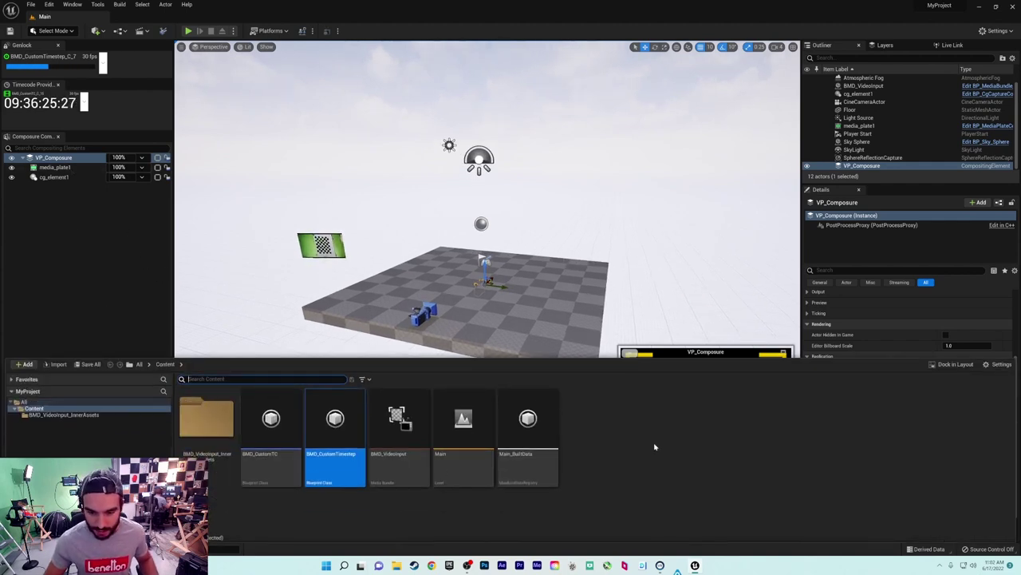
pyautogui.rightClick(674, 451)
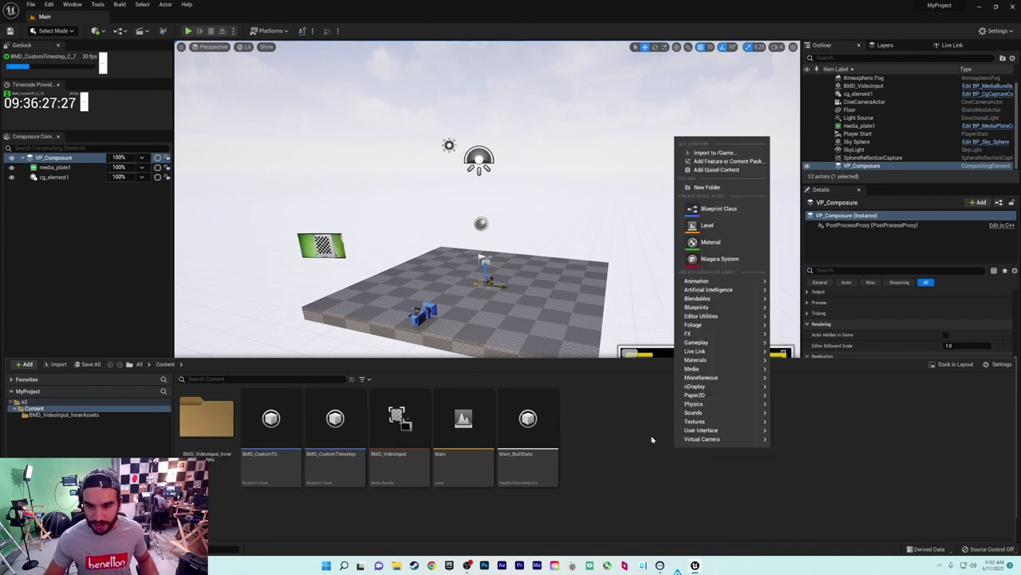
pyautogui.click(712, 241)
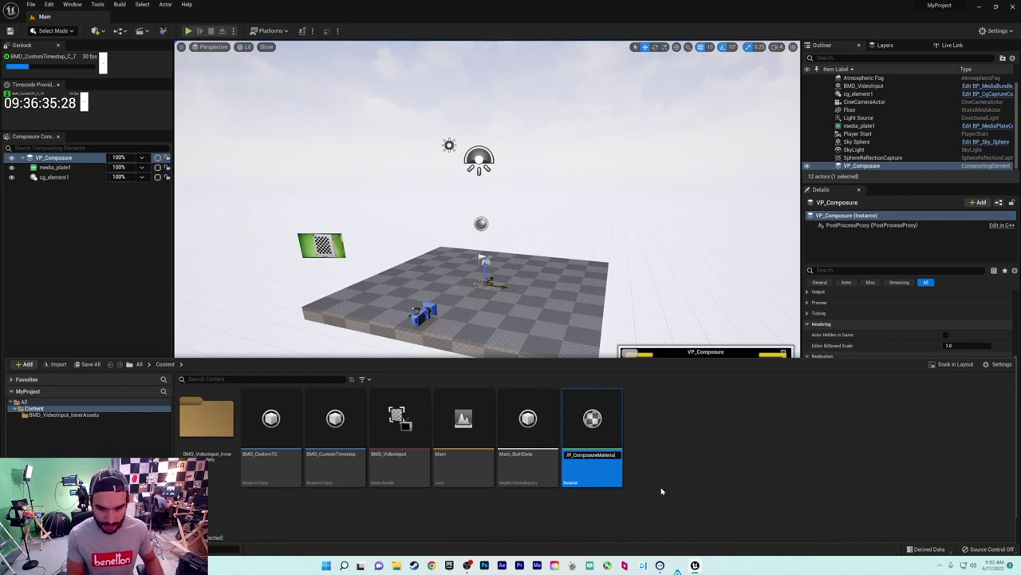
pyautogui.press('Return')
pyautogui.doubleClick(593, 427)
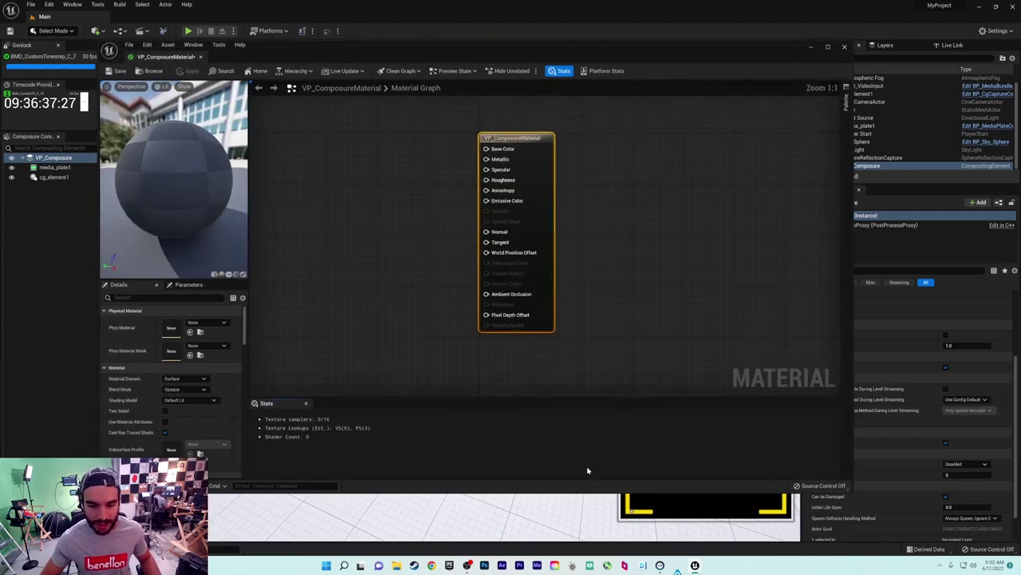
# Add a TextureSampleParameter2D node named media_plate1 to the VP_ComposureMaterial graph
pyautogui.moveTo(450, 197); pyautogui.dragTo(479, 205, button='right')
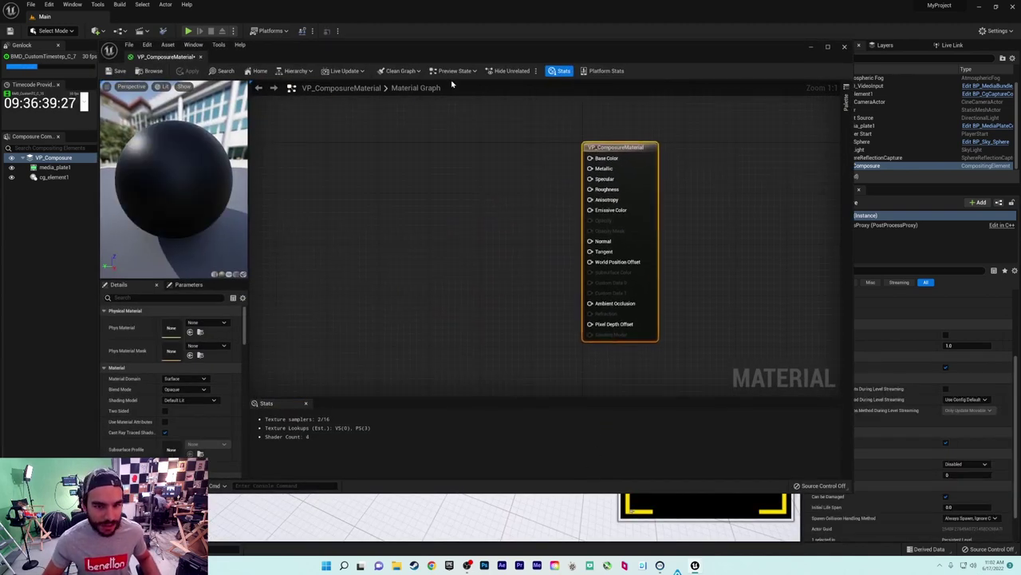
pyautogui.rightClick(467, 176)
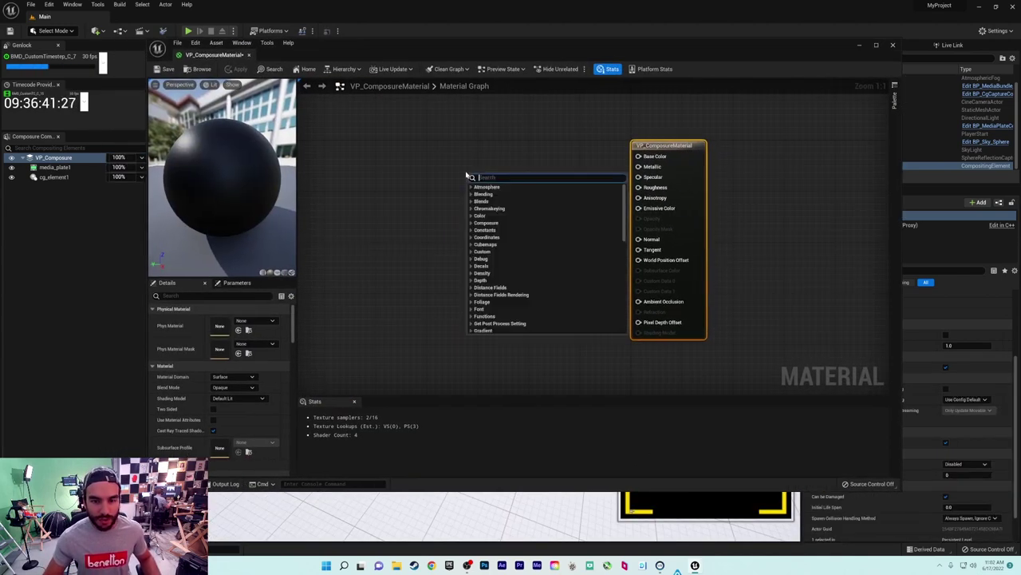
pyautogui.write('2d ')
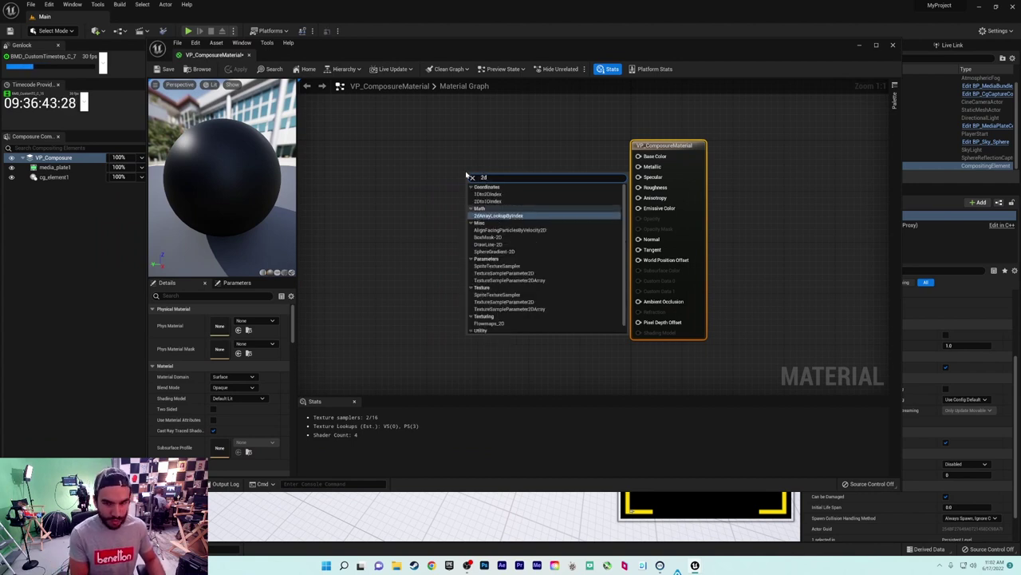
pyautogui.write(' para')
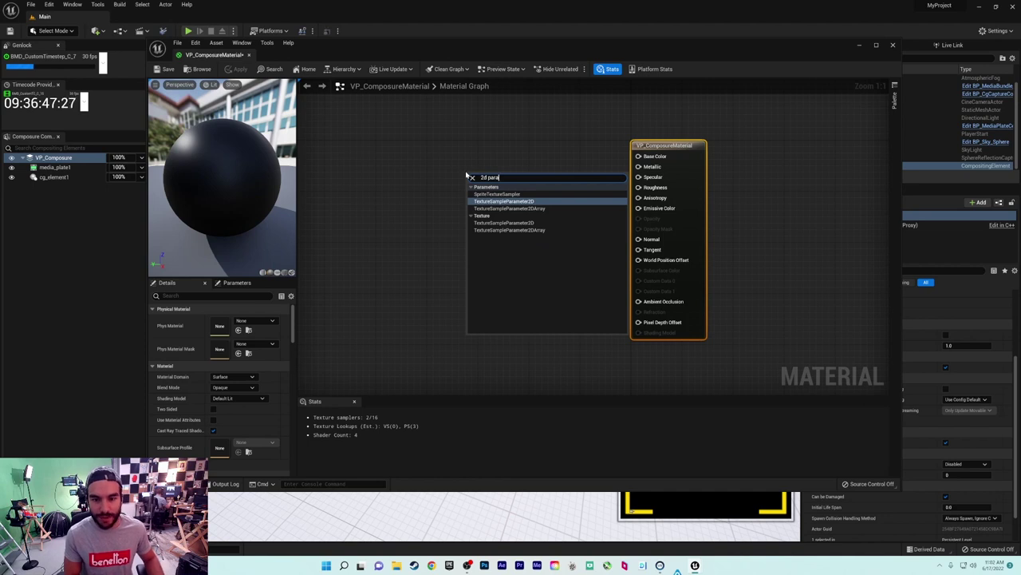
pyautogui.press('Return')
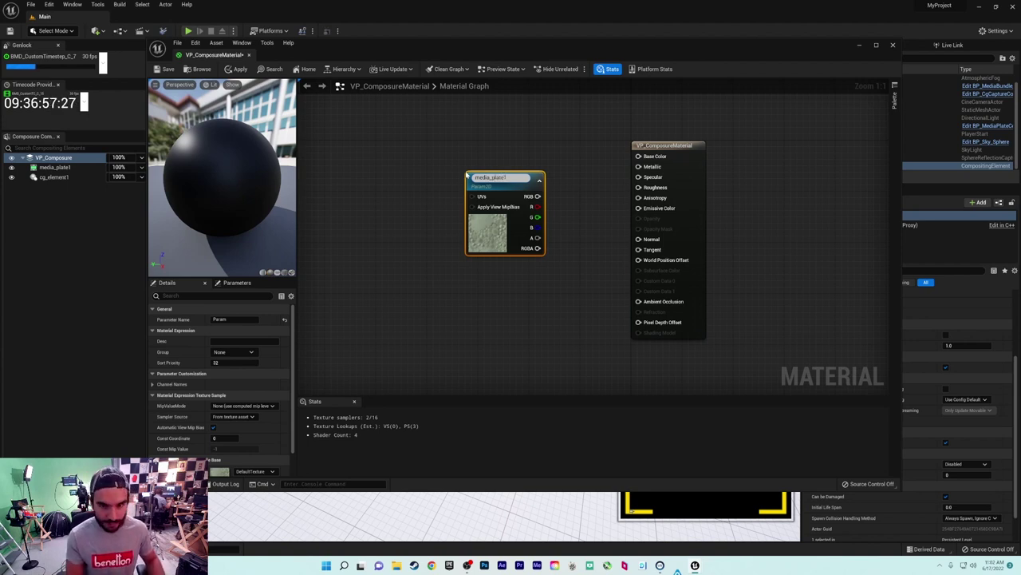
pyautogui.press('Return')
# Duplicate the media_plate1 texture parameter and rename the copy cg_element1
pyautogui.moveTo(506, 183); pyautogui.dragTo(498, 278)
pyautogui.hotkey('ctrl', 'd')
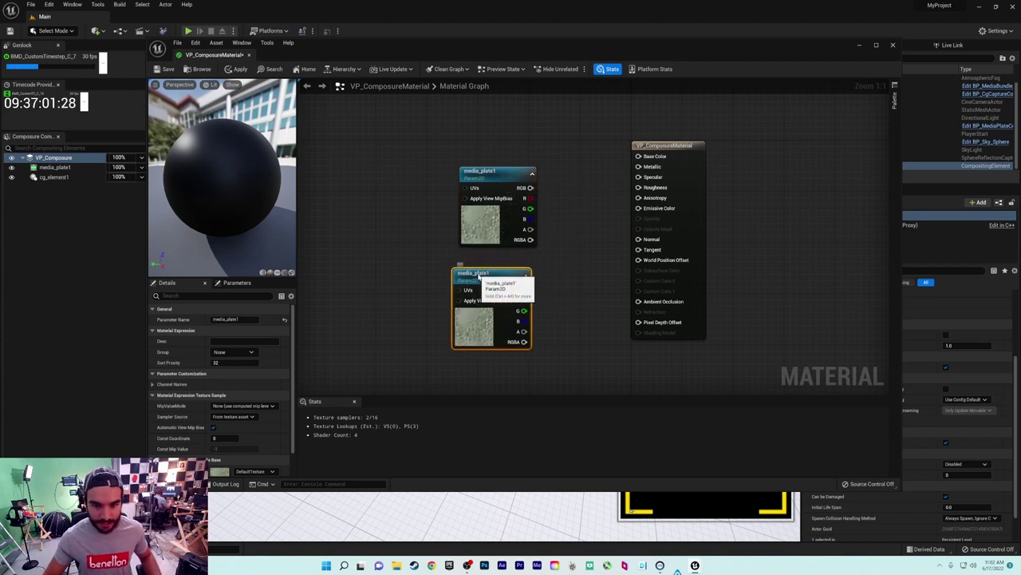
pyautogui.doubleClick(480, 274)
pyautogui.press('BackSpace')
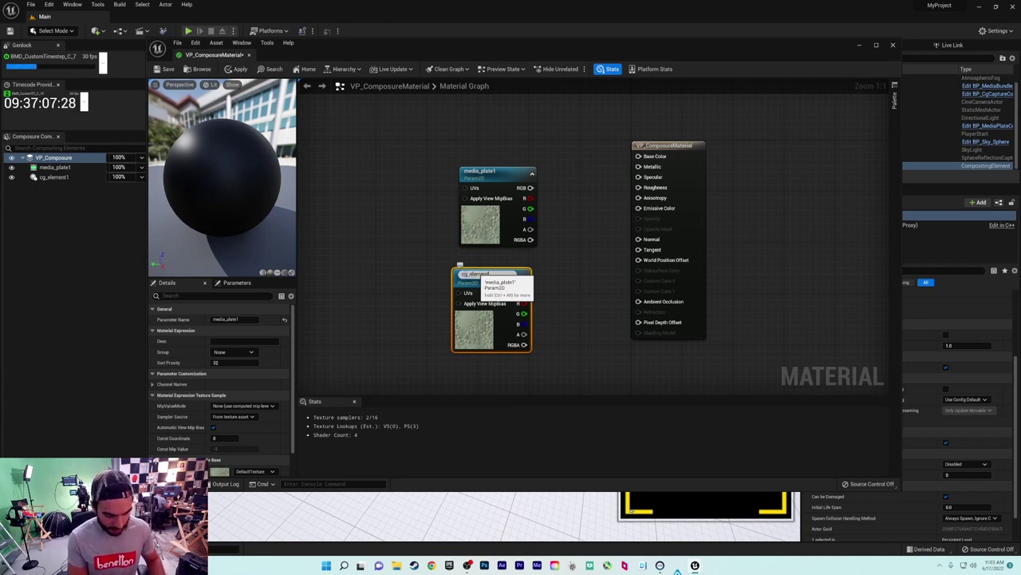
pyautogui.press('Return')
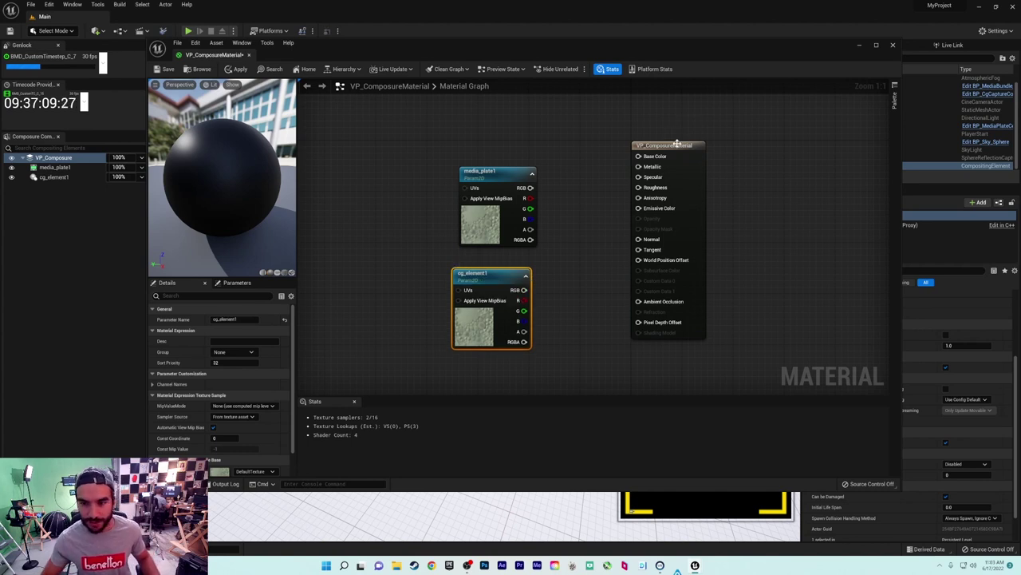
# Add an Over node between the two texture parameters and the material output, spacing the nodes apart for wiring
pyautogui.moveTo(677, 142); pyautogui.dragTo(747, 148)
pyautogui.rightClick(591, 249)
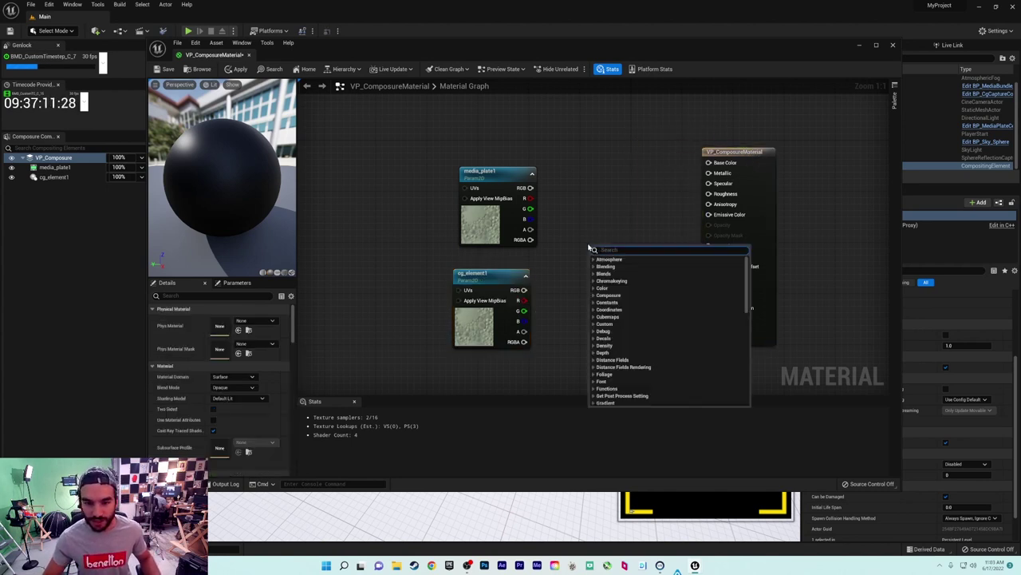
pyautogui.write('over')
pyautogui.press('Return')
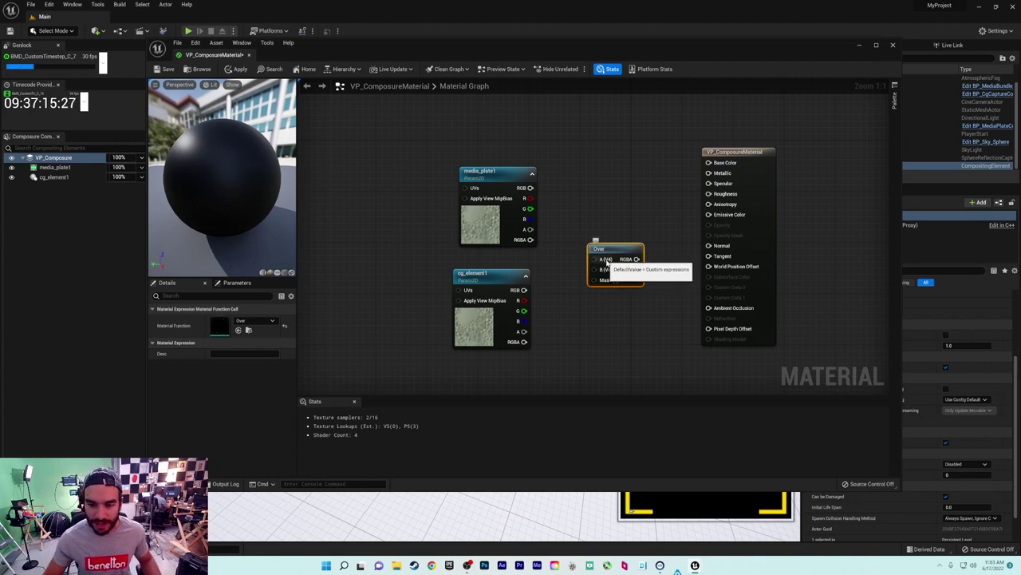
pyautogui.moveTo(498, 169); pyautogui.dragTo(490, 157)
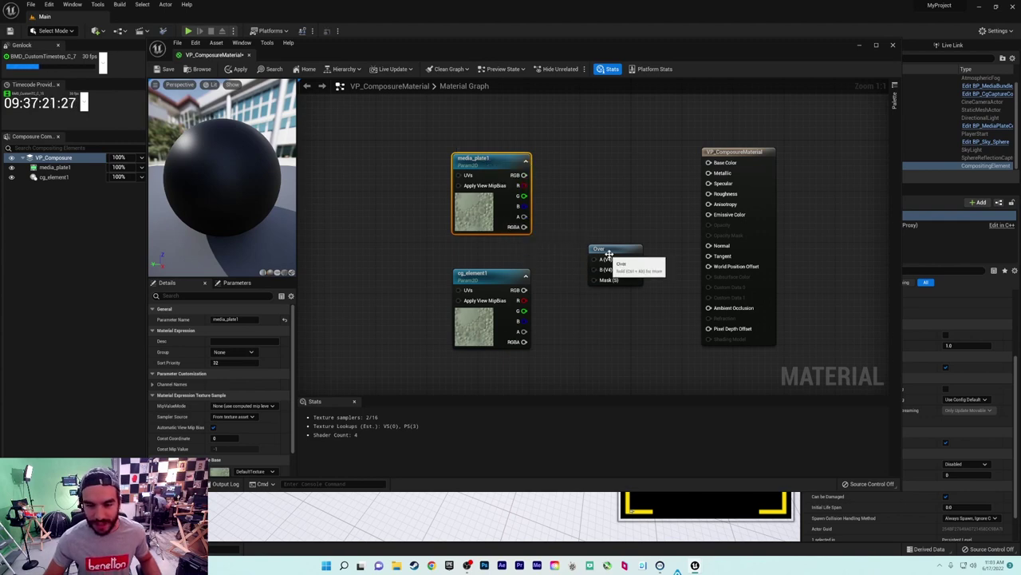
pyautogui.moveTo(600, 254); pyautogui.dragTo(591, 251)
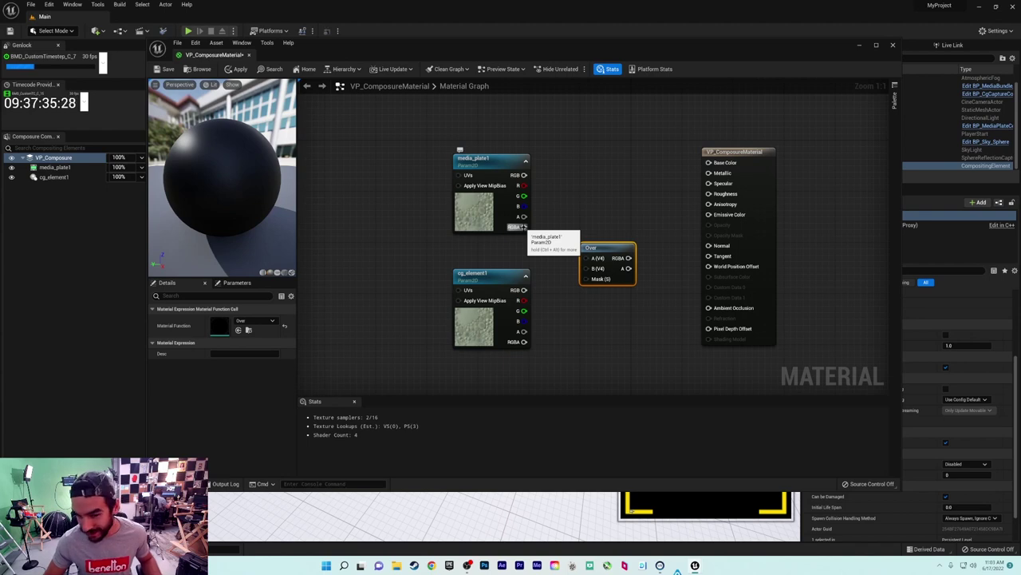
# Wire the RGBA outputs of media_plate1 and cg_element1 to the Over node's A and B inputs, respectively
pyautogui.moveTo(520, 226); pyautogui.dragTo(588, 258)
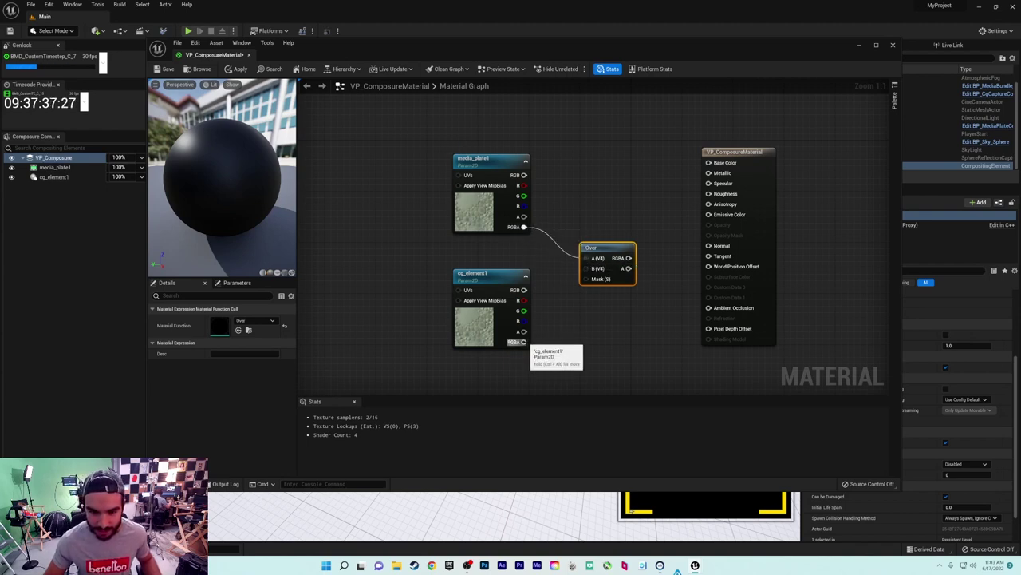
pyautogui.moveTo(523, 342); pyautogui.dragTo(589, 269)
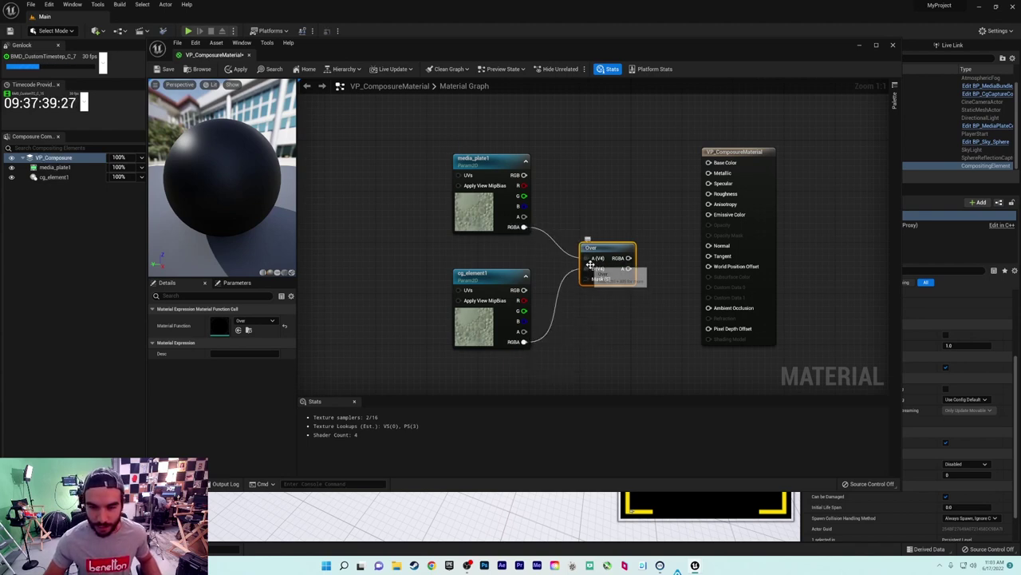
# Set the material domain of VP_ComposureMaterial to Post Process
pyautogui.click(758, 149)
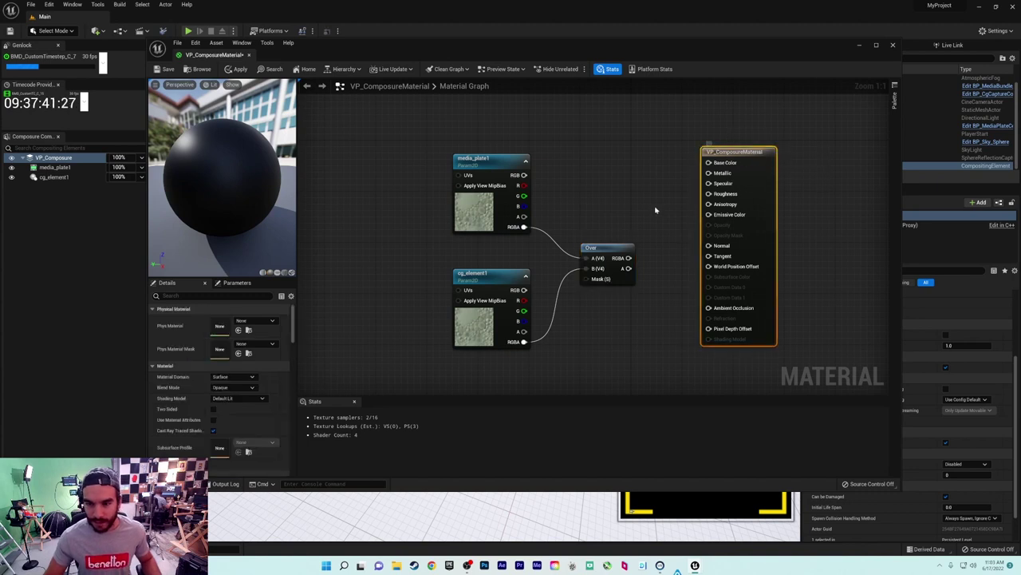
pyautogui.moveTo(657, 210); pyautogui.dragTo(597, 214, button='right')
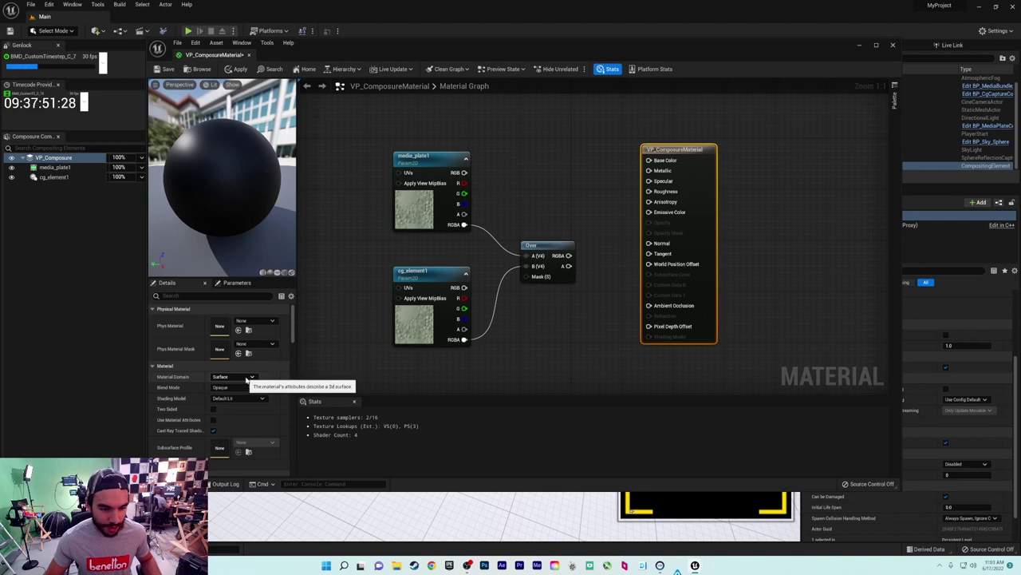
pyautogui.click(250, 378)
pyautogui.click(240, 421)
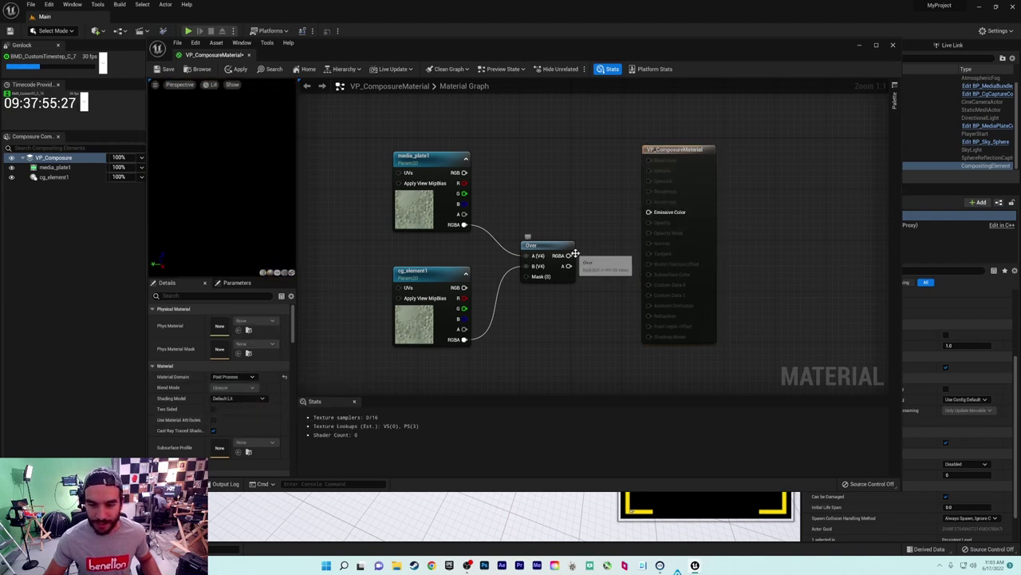
# Connect the Over node's RGBA output to Emissive Color, then save and close the material
pyautogui.moveTo(569, 255); pyautogui.dragTo(648, 212)
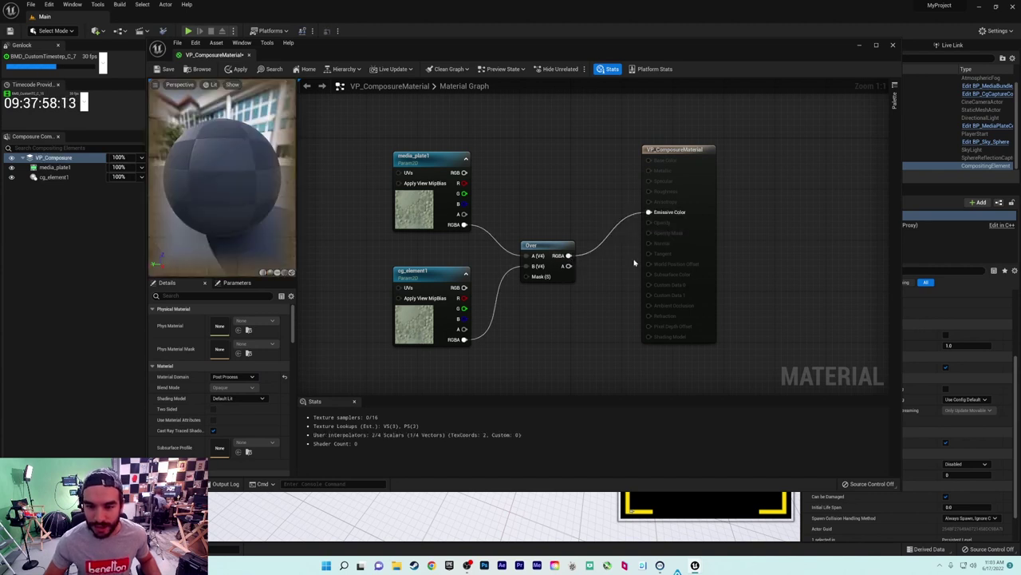
pyautogui.click(164, 69)
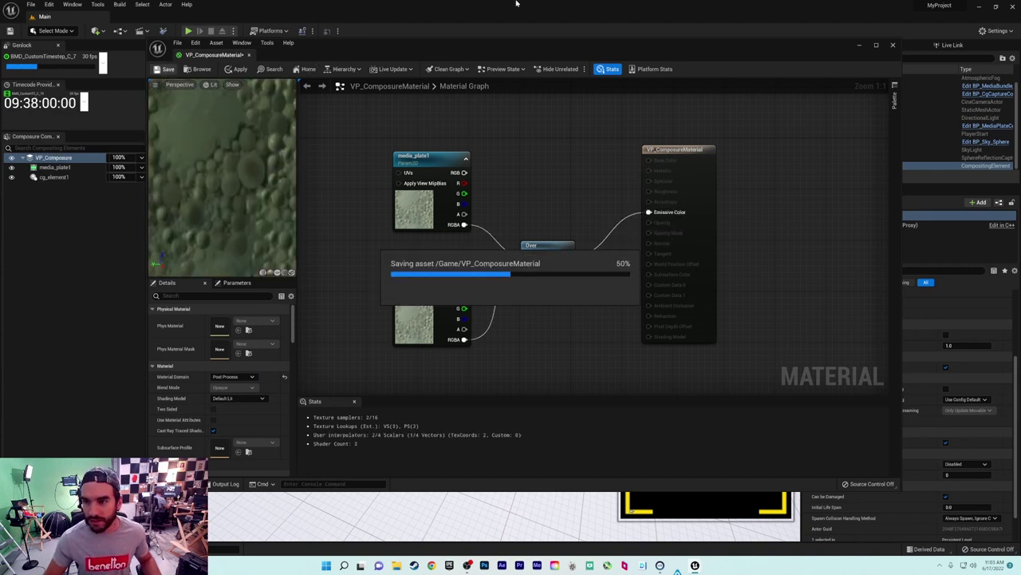
pyautogui.click(893, 43)
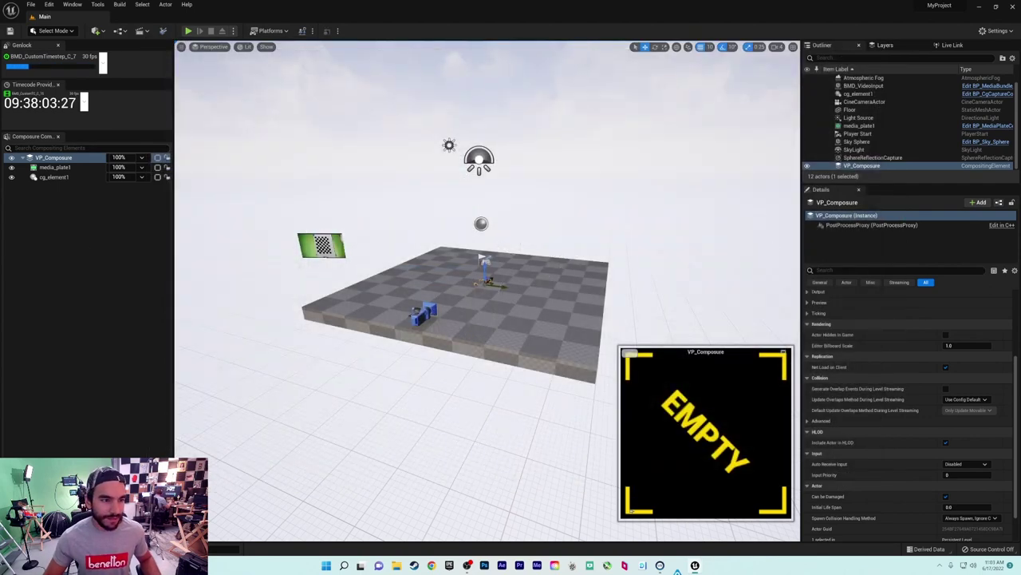
# Add an input pass to the VP_Composure comp
pyautogui.click(36, 158)
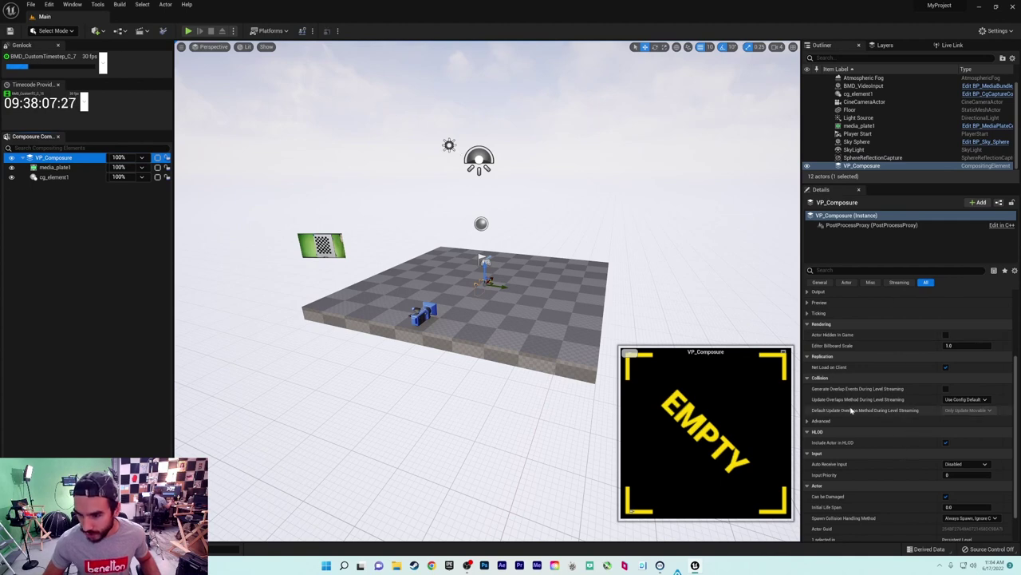
pyautogui.scroll(-2, 887, 442)
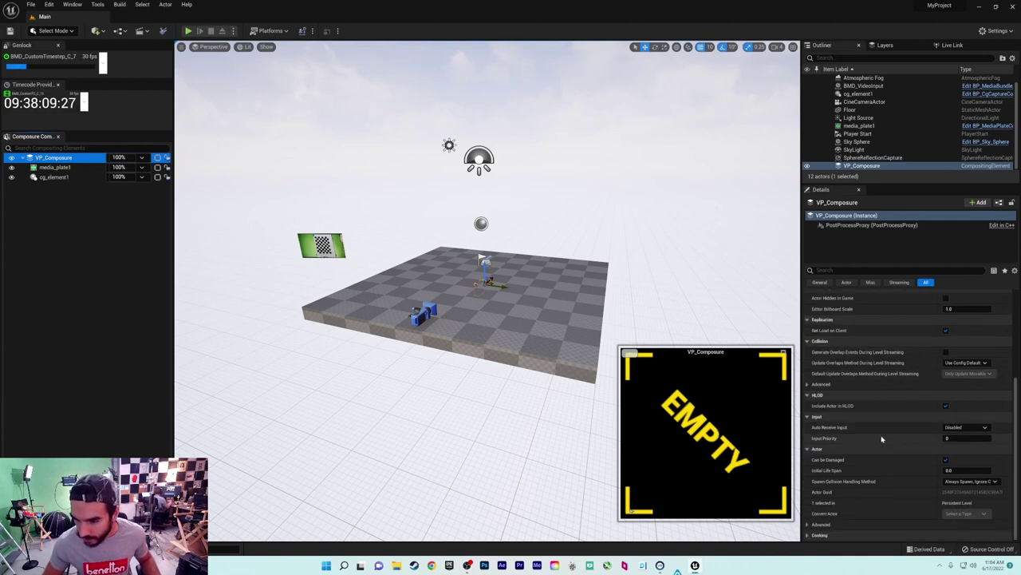
pyautogui.scroll(5, 884, 440)
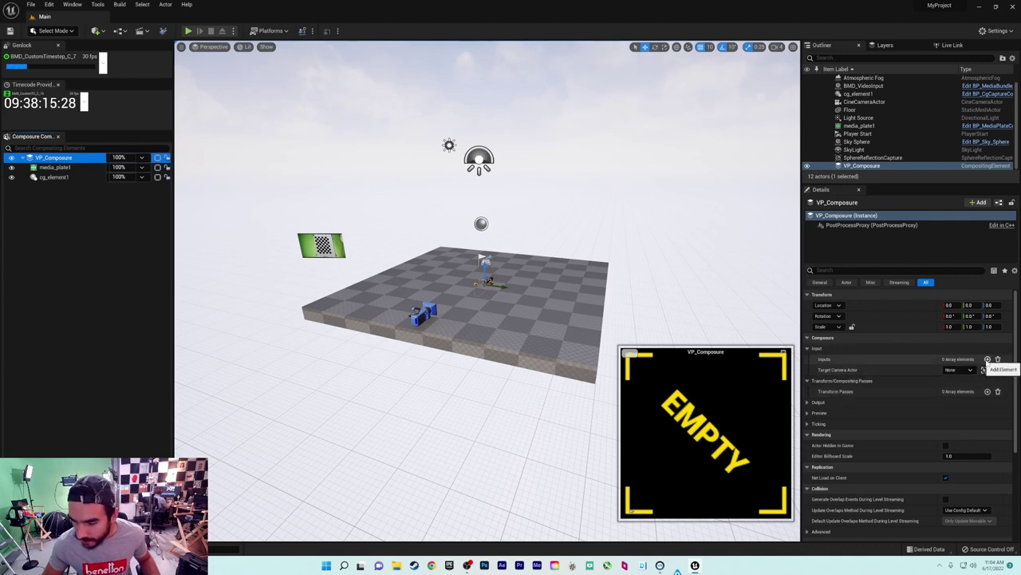
pyautogui.click(988, 359)
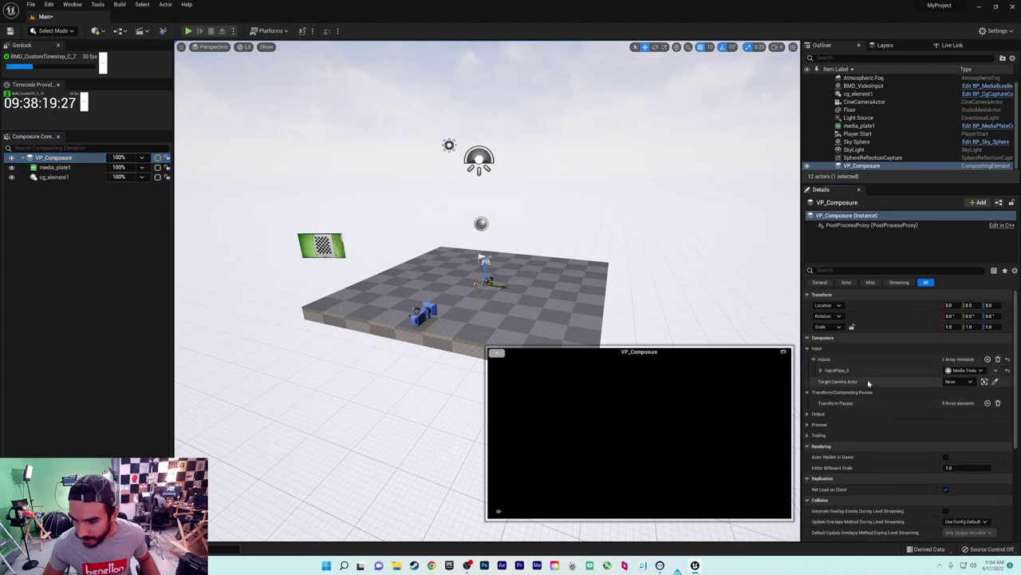
# Assign VP_ComposureMaterial as the material of VP_Composure's input pass
pyautogui.click(820, 370)
pyautogui.click(978, 406)
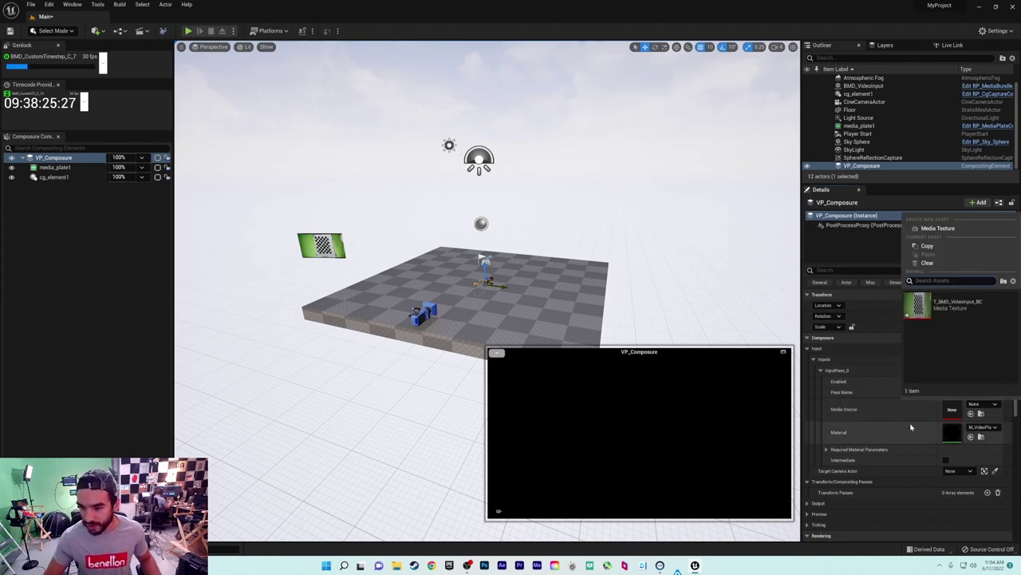
pyautogui.click(910, 427)
pyautogui.click(976, 429)
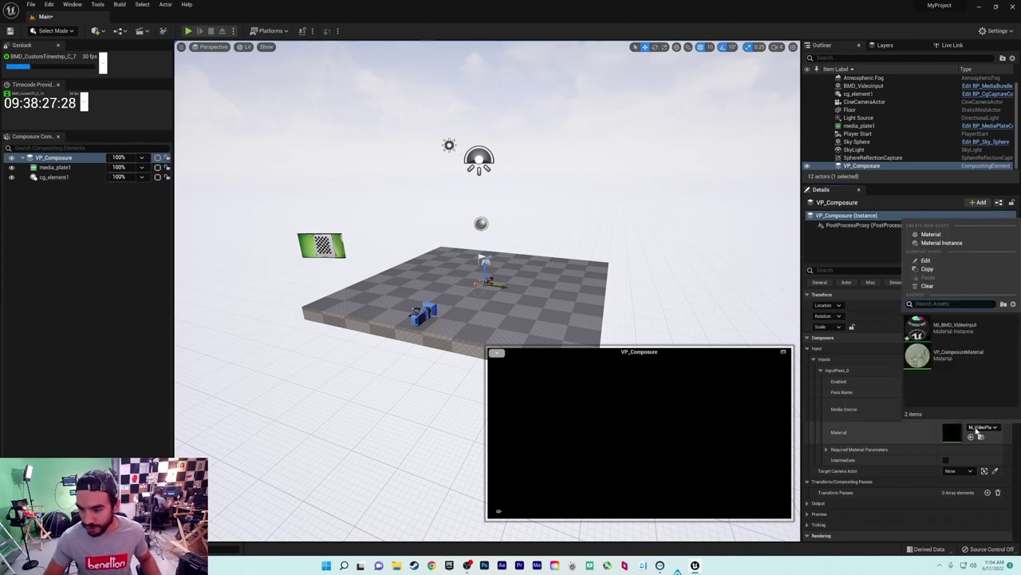
pyautogui.click(949, 355)
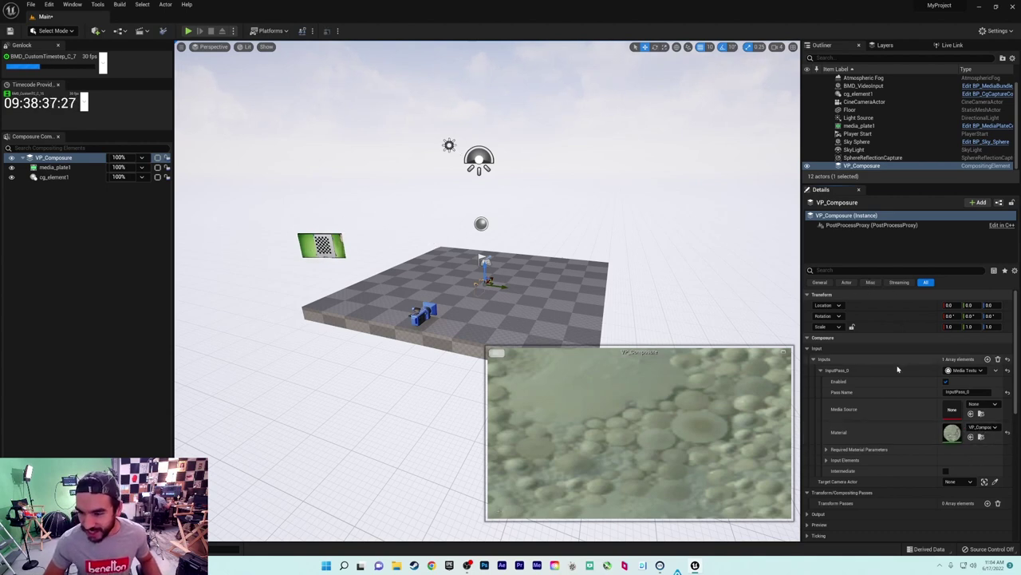
# Compare the settings and previews of VP_Composure and its media_plate1 and cg_element1 layers
pyautogui.click(852, 224)
pyautogui.click(851, 216)
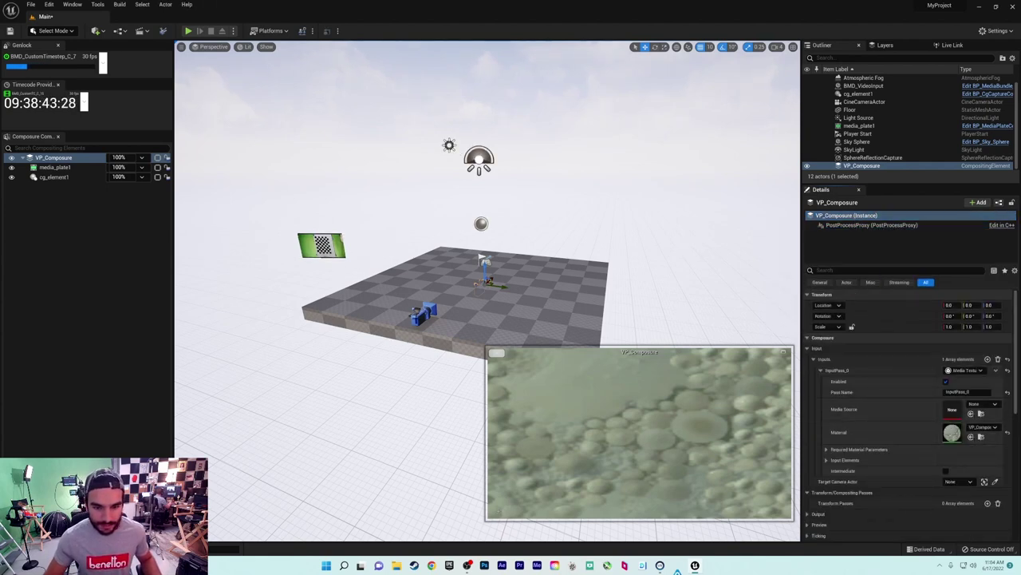
pyautogui.click(54, 176)
pyautogui.click(53, 157)
pyautogui.click(58, 177)
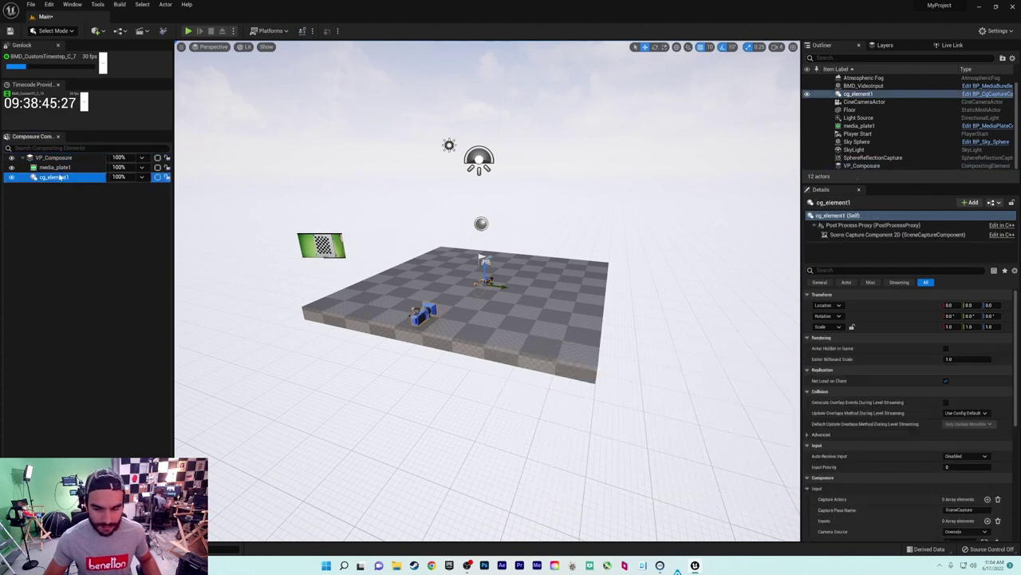
pyautogui.click(54, 168)
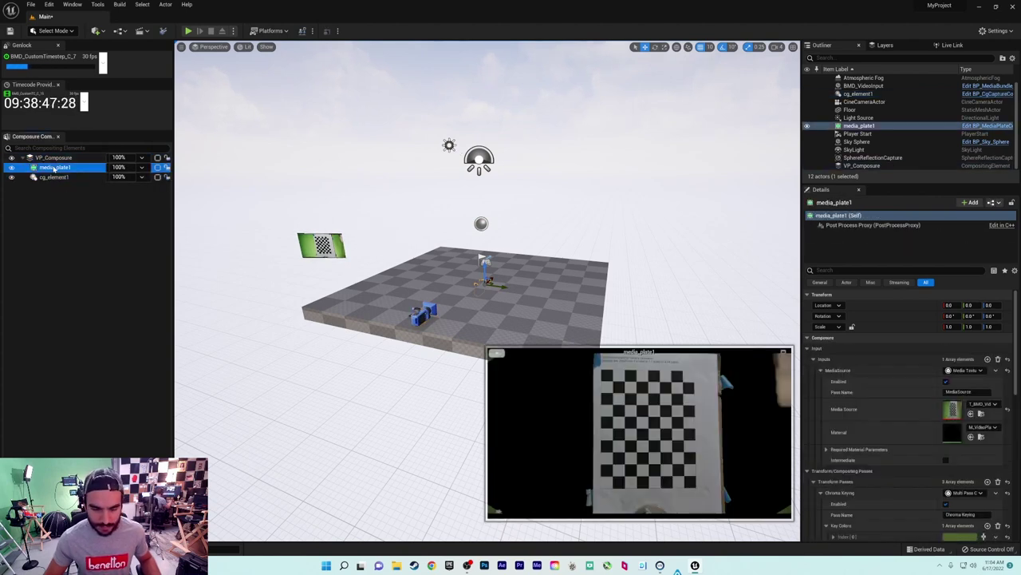
pyautogui.click(54, 157)
# Reopen VP_ComposureMaterial from the Content folder, check the parameter names of both texture nodes, and save and close it
pyautogui.hotkey('ctrl', 'space')
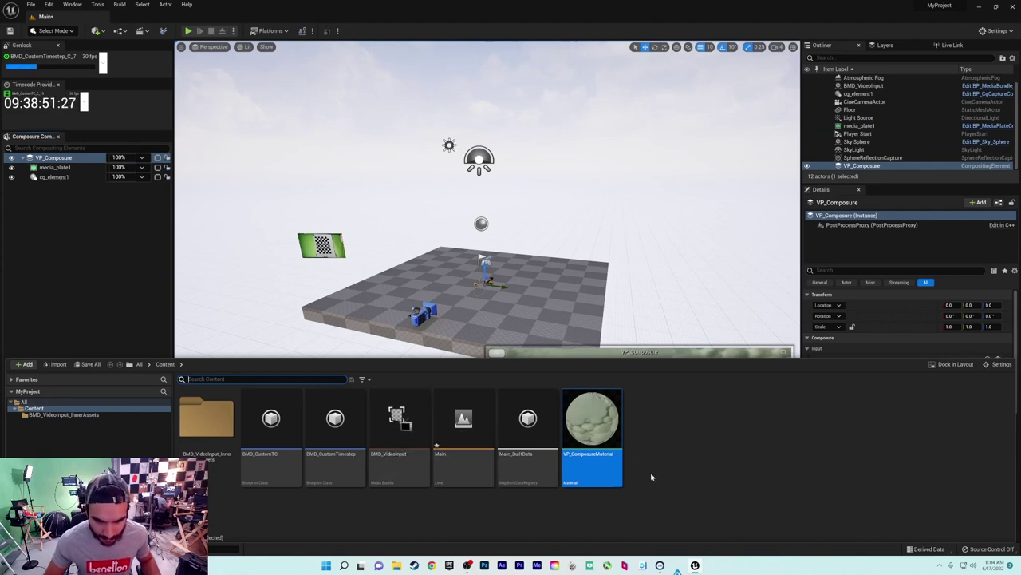
pyautogui.doubleClick(592, 431)
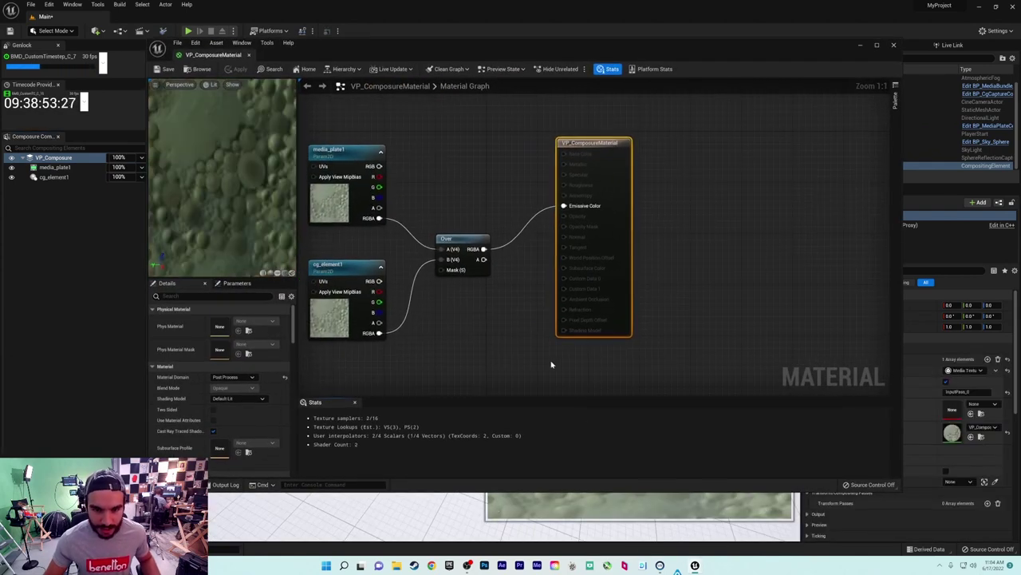
pyautogui.moveTo(451, 331); pyautogui.dragTo(538, 335, button='right')
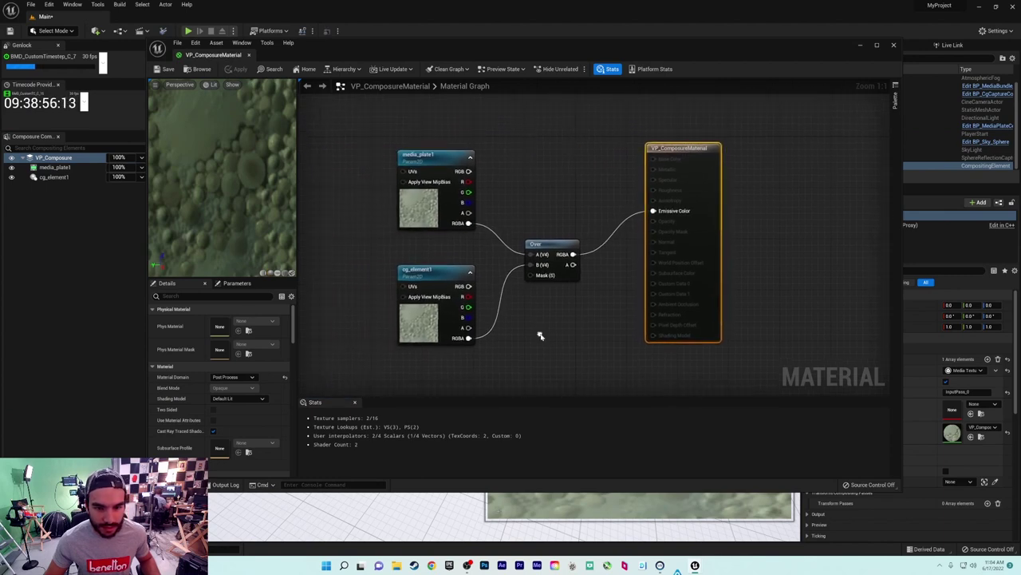
pyautogui.click(423, 164)
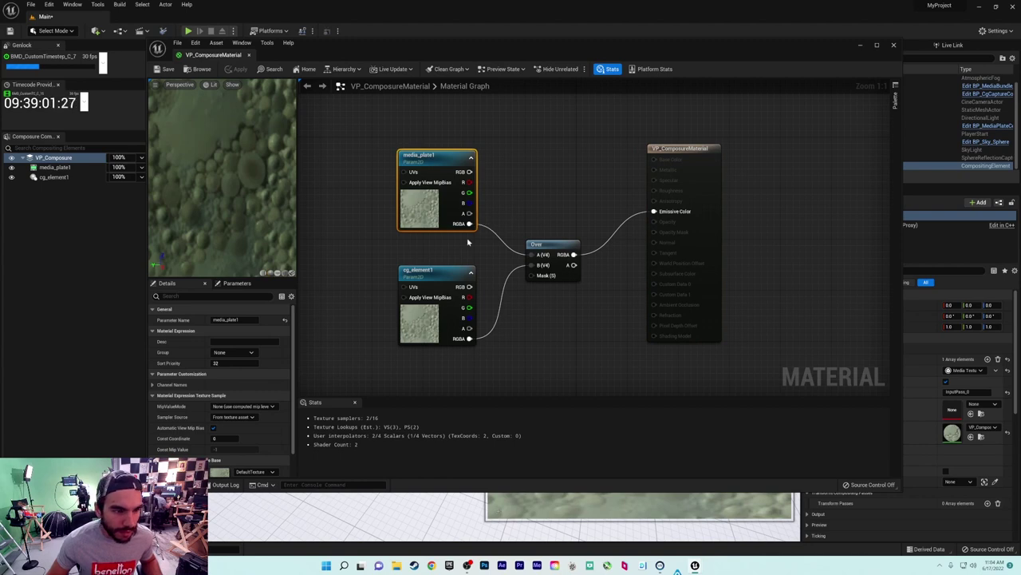
pyautogui.moveTo(441, 275); pyautogui.dragTo(447, 276)
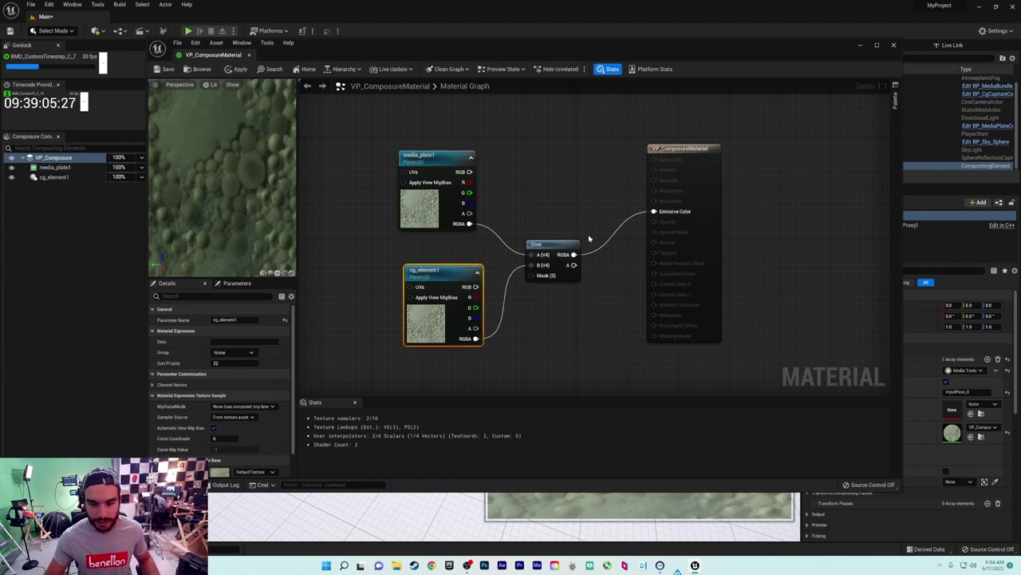
pyautogui.click(162, 69)
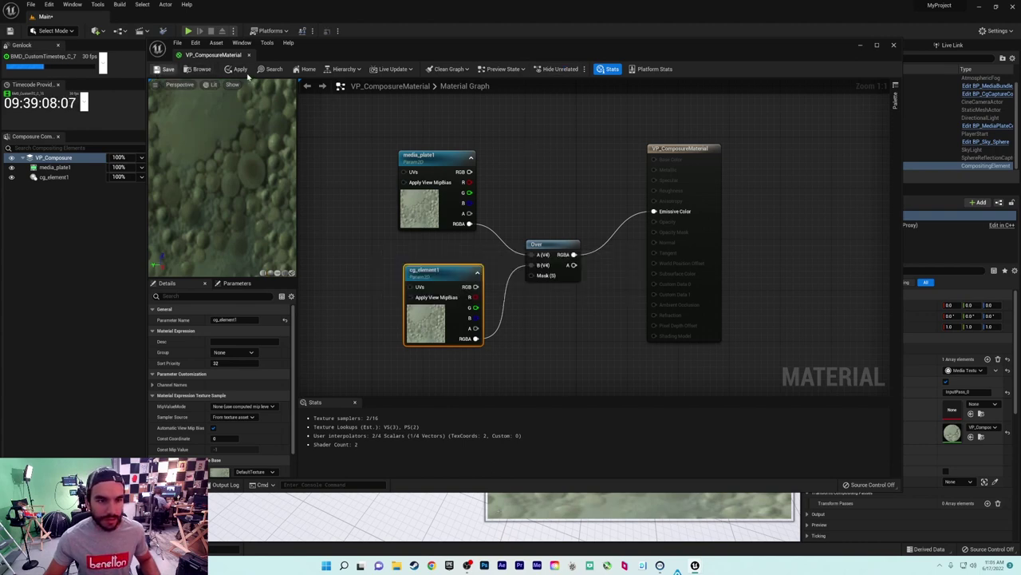
pyautogui.click(895, 45)
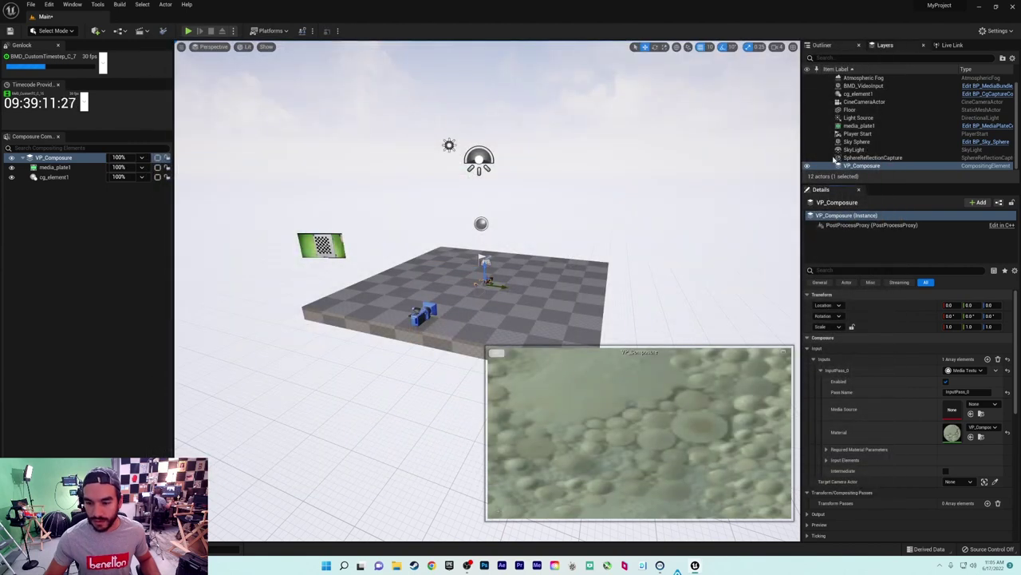
# Add a transform pass to VP_Composure and set its material to VP_ComposureMaterial
pyautogui.click(863, 85)
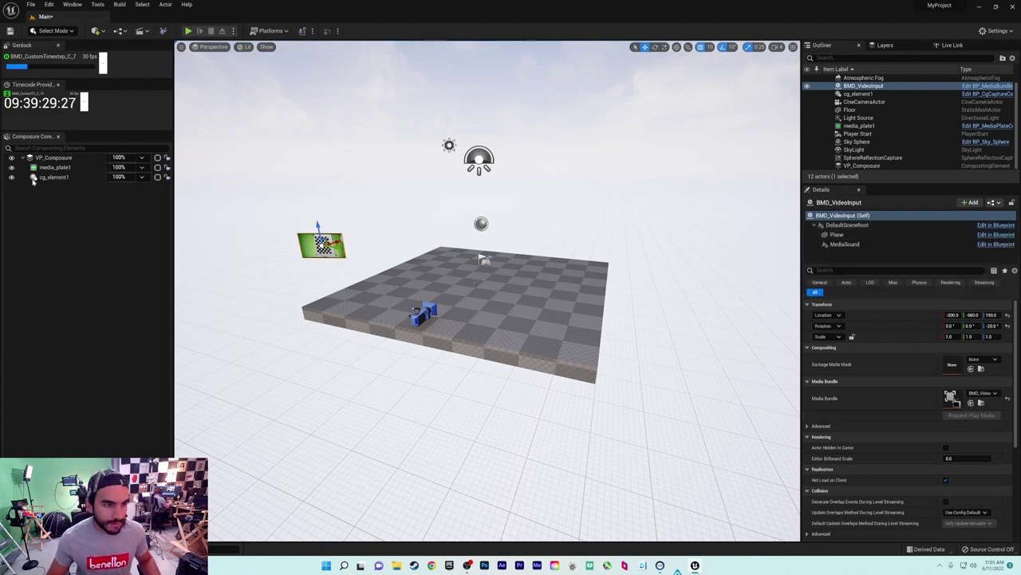
pyautogui.click(50, 158)
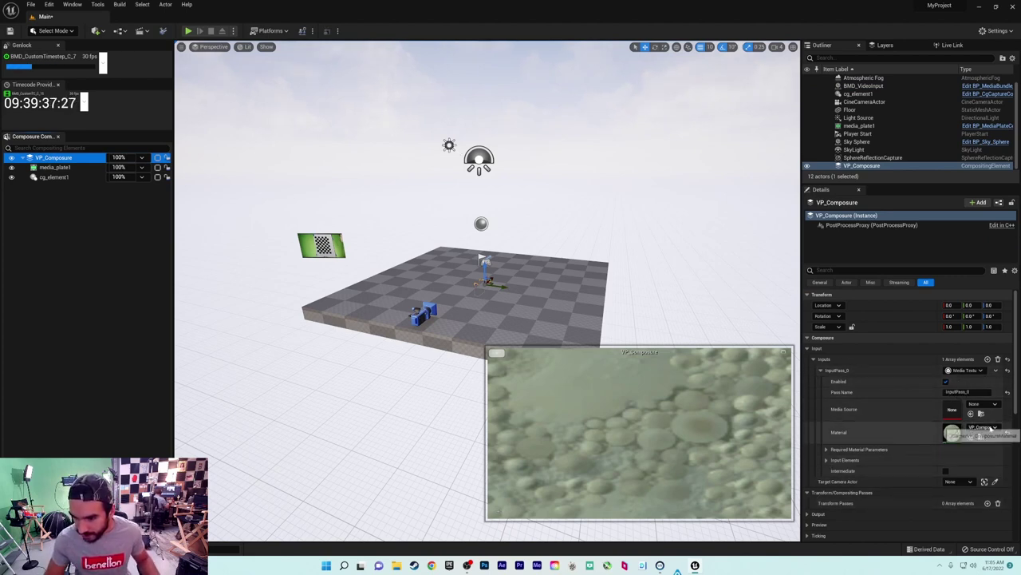
pyautogui.click(822, 371)
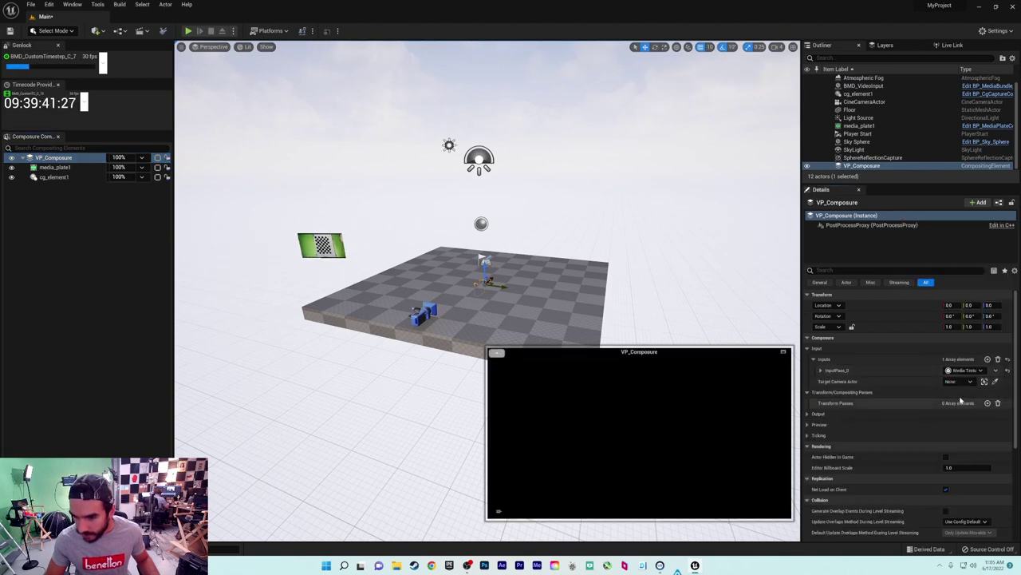
pyautogui.click(988, 403)
pyautogui.click(820, 414)
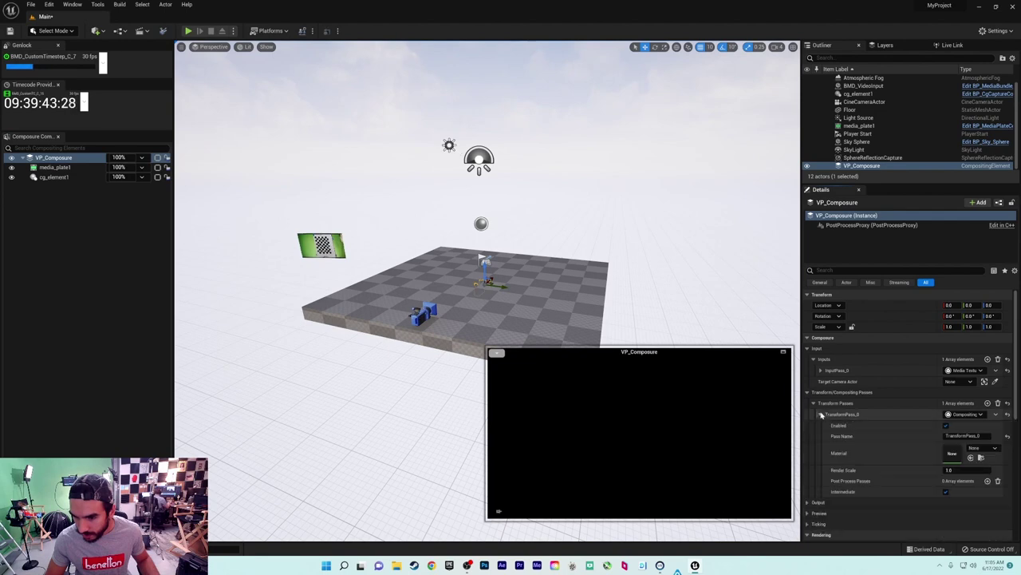
pyautogui.click(967, 448)
pyautogui.click(958, 375)
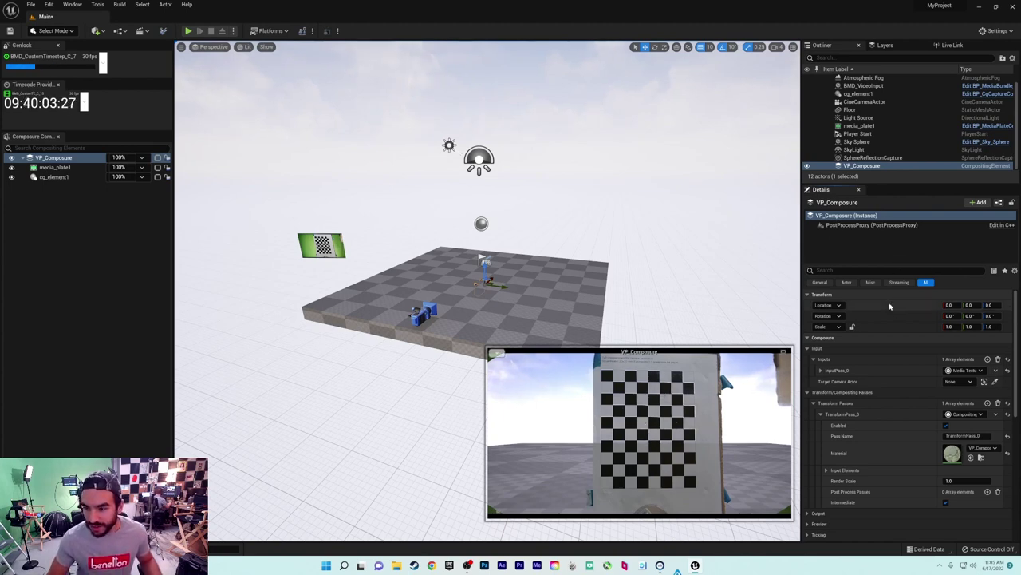
# Examine the chroma keying pass and key color settings of media_plate1
pyautogui.click(54, 168)
pyautogui.scroll(-3, 853, 447)
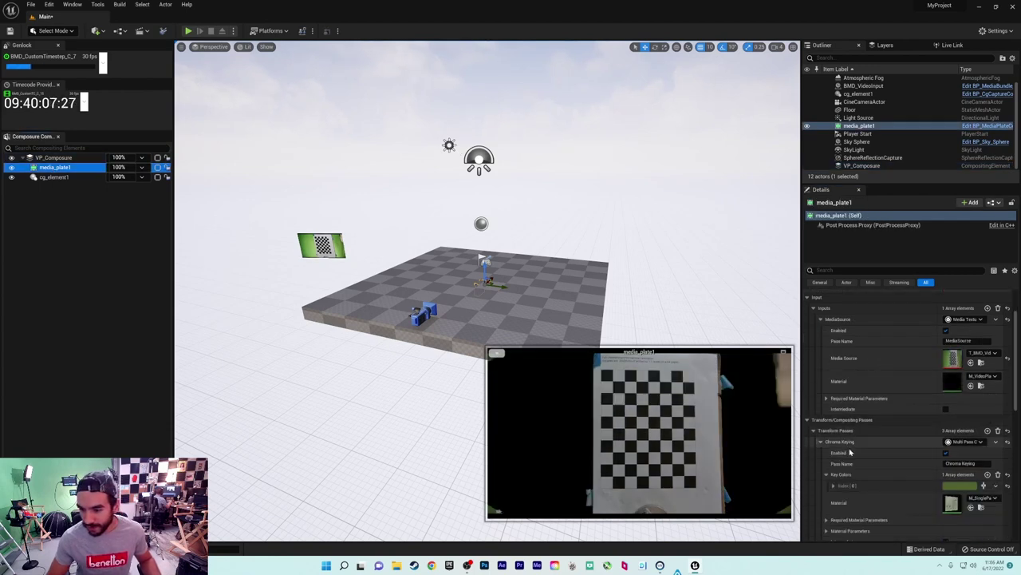
pyautogui.scroll(-2, 862, 455)
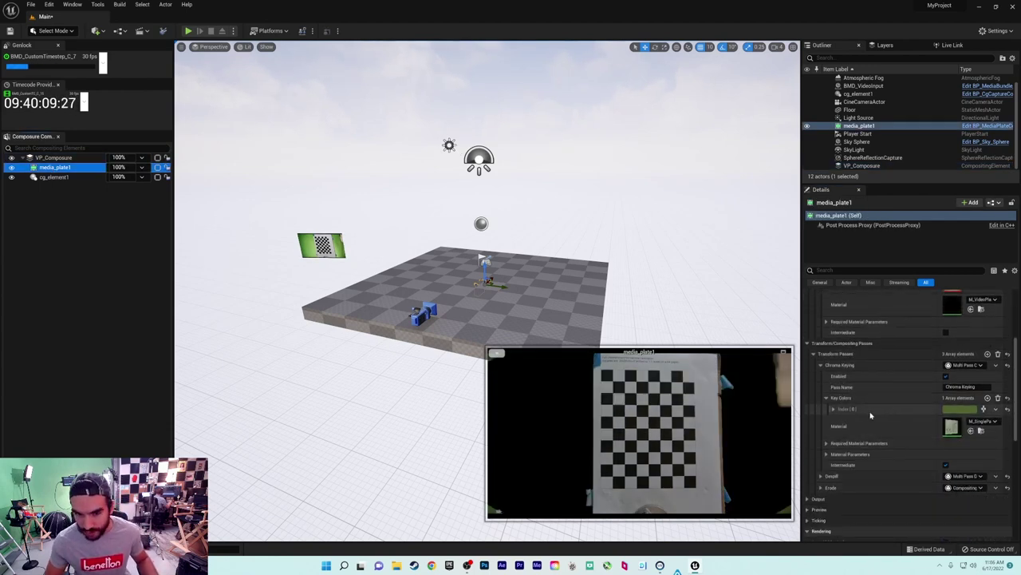
# Open the VP_Composure preview in its own window and place it over the upper part of the level view
pyautogui.click(50, 158)
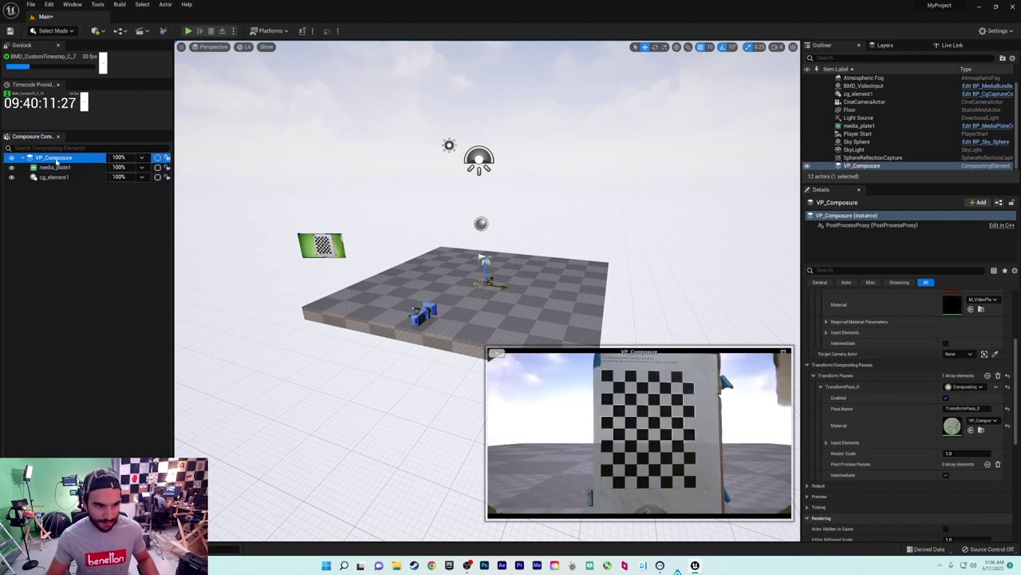
pyautogui.doubleClick(40, 158)
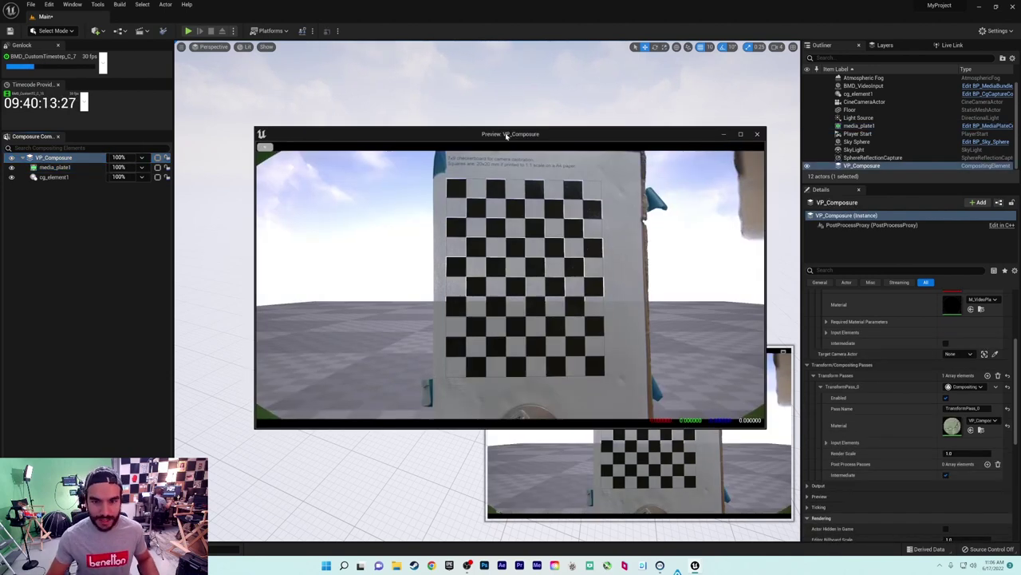
pyautogui.moveTo(566, 133); pyautogui.dragTo(499, 50)
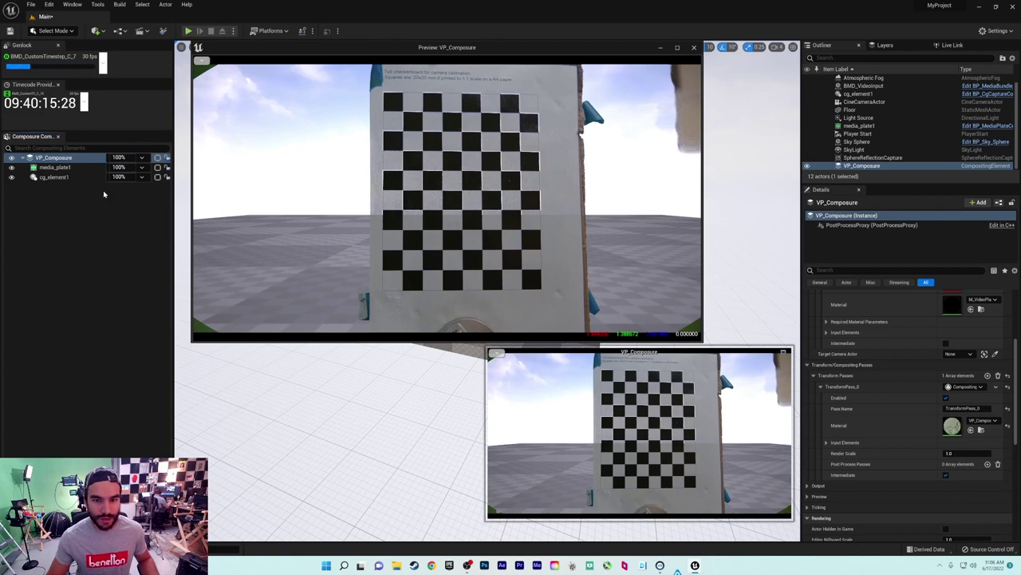
# Lower WhiteClip to about 33.15 in the material parameters of media_plate1's chroma keying pass, keeping BlackClip at its default
pyautogui.click(88, 168)
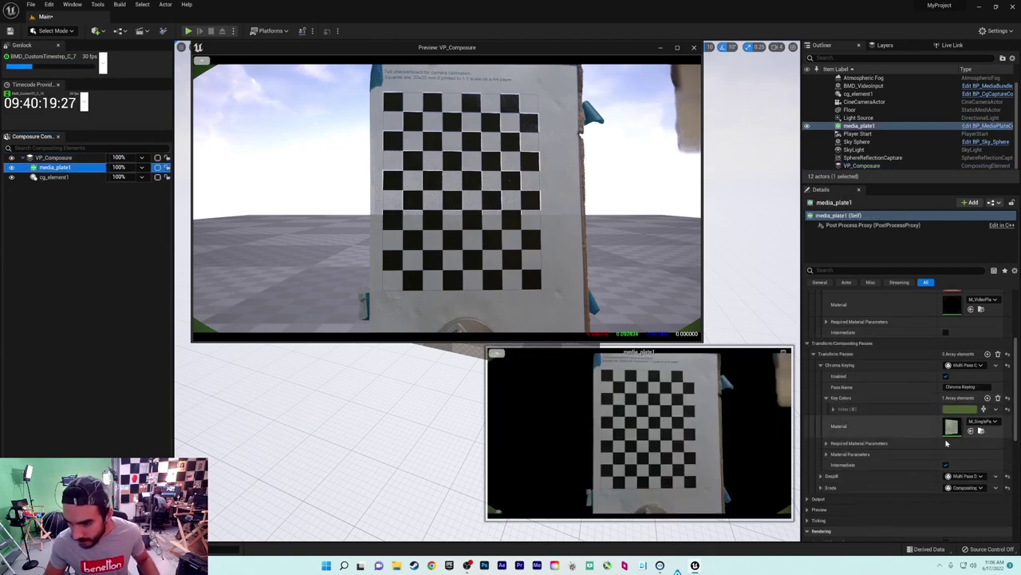
pyautogui.scroll(-2, 861, 403)
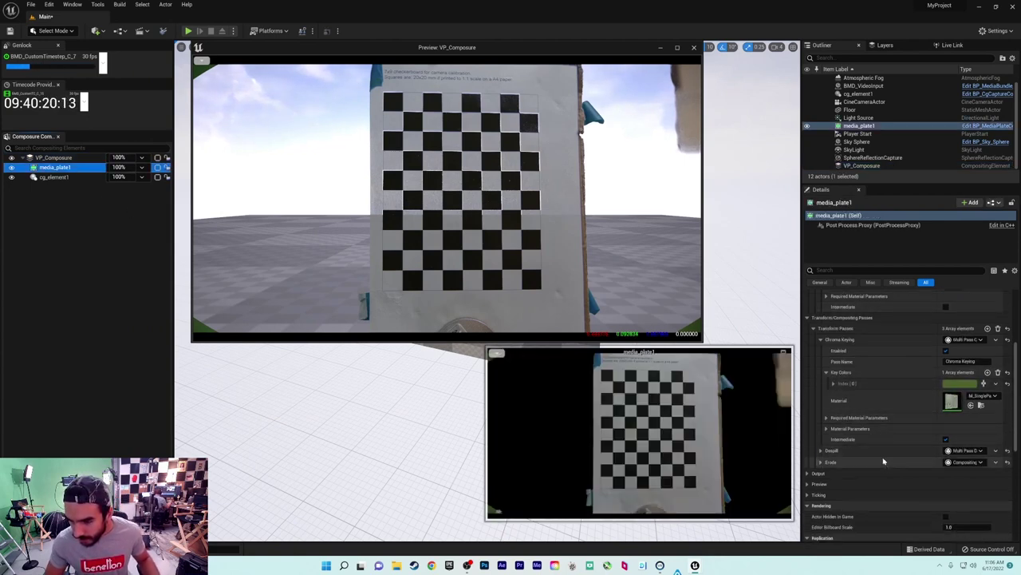
pyautogui.click(827, 429)
pyautogui.scroll(-3, 921, 461)
pyautogui.scroll(-1, 921, 461)
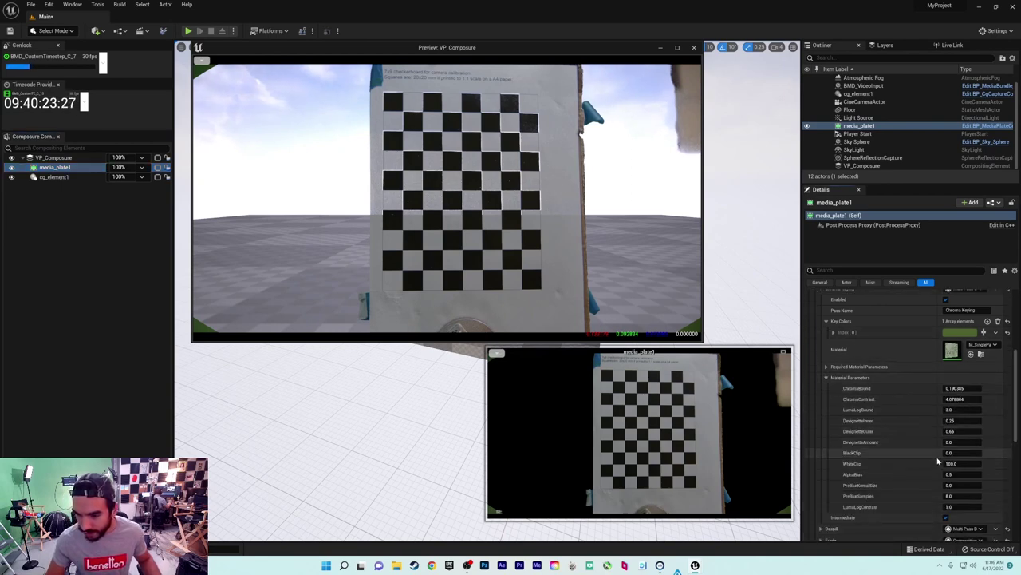
pyautogui.moveTo(951, 454); pyautogui.dragTo(926, 463)
pyautogui.click(988, 454)
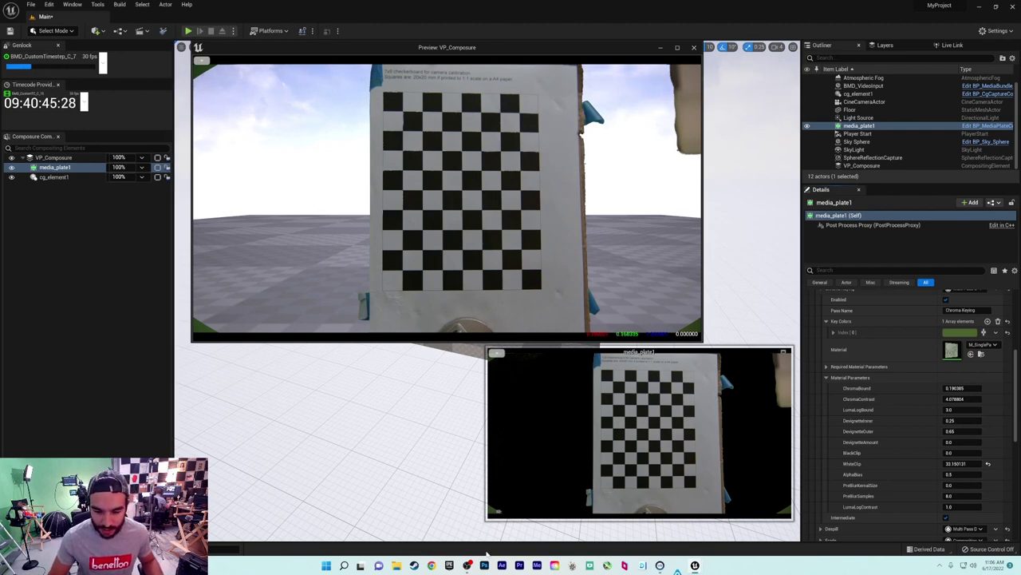
# Check the SteamVR status windows on the desktop, switch back to Unreal Editor, and close the VP_Composure preview window
pyautogui.press('super+d')
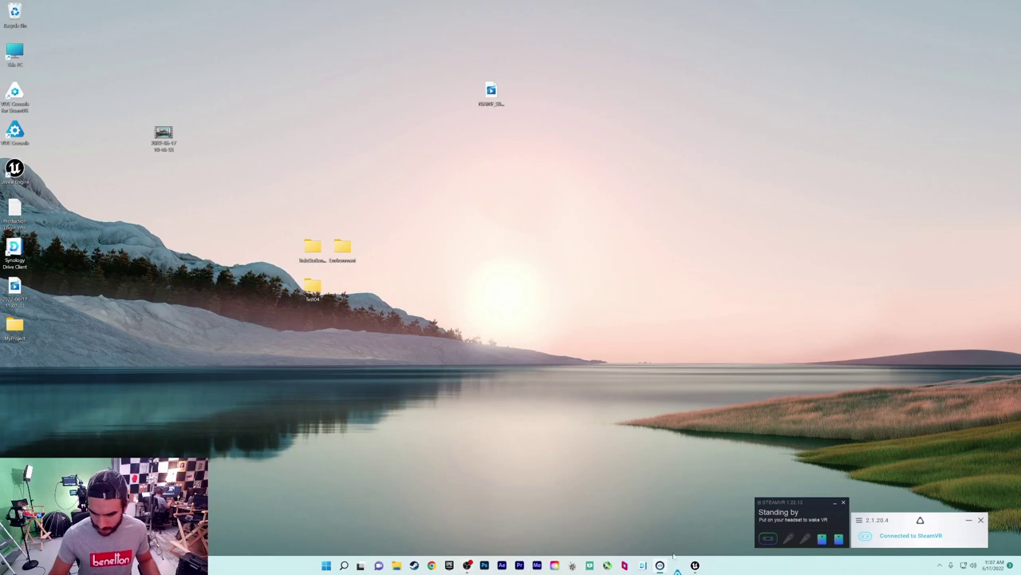
pyautogui.moveTo(665, 567)
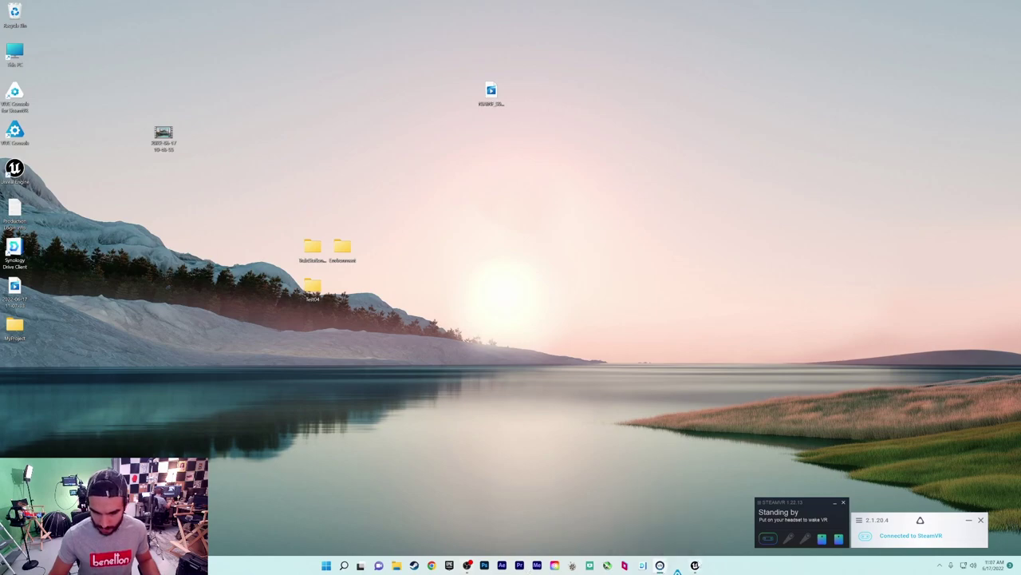
pyautogui.click(695, 565)
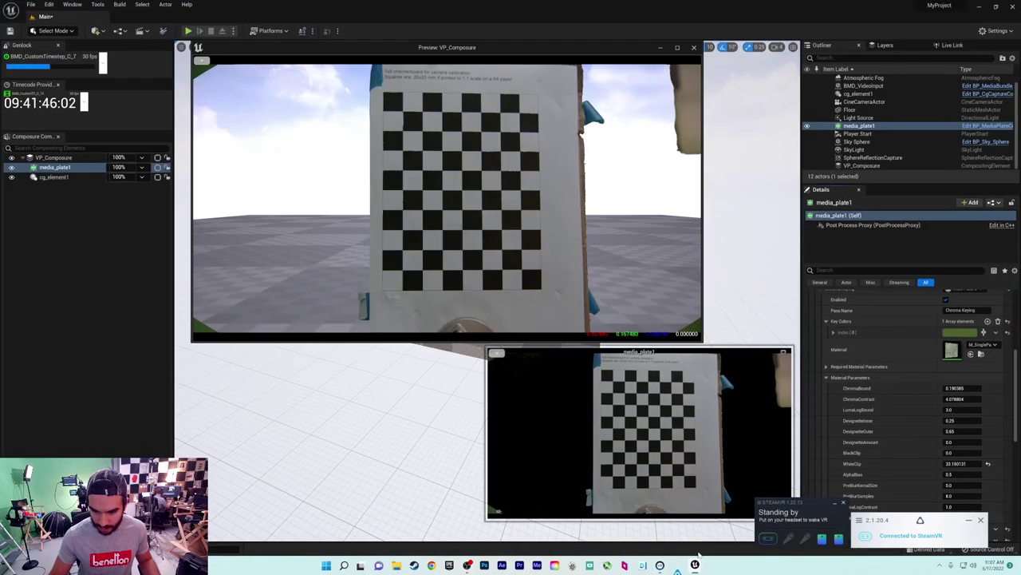
pyautogui.click(693, 47)
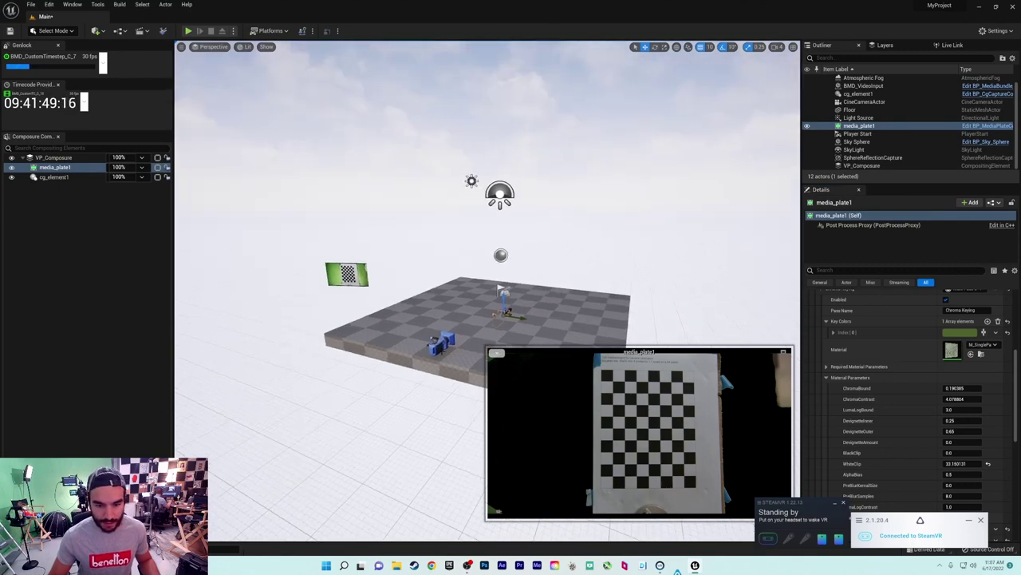
# Select the CineCameraActor on the floor of the level and put away the SteamVR status window
pyautogui.click(441, 336)
pyautogui.moveTo(479, 319); pyautogui.dragTo(479, 319, button='right')
pyautogui.moveTo(444, 367); pyautogui.dragTo(443, 367, button='right')
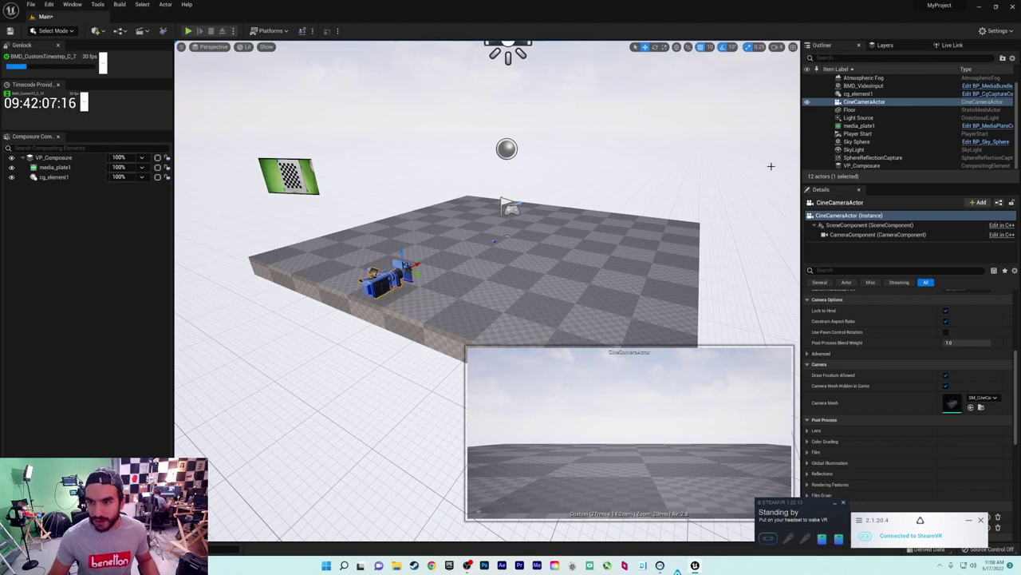
pyautogui.click(915, 103)
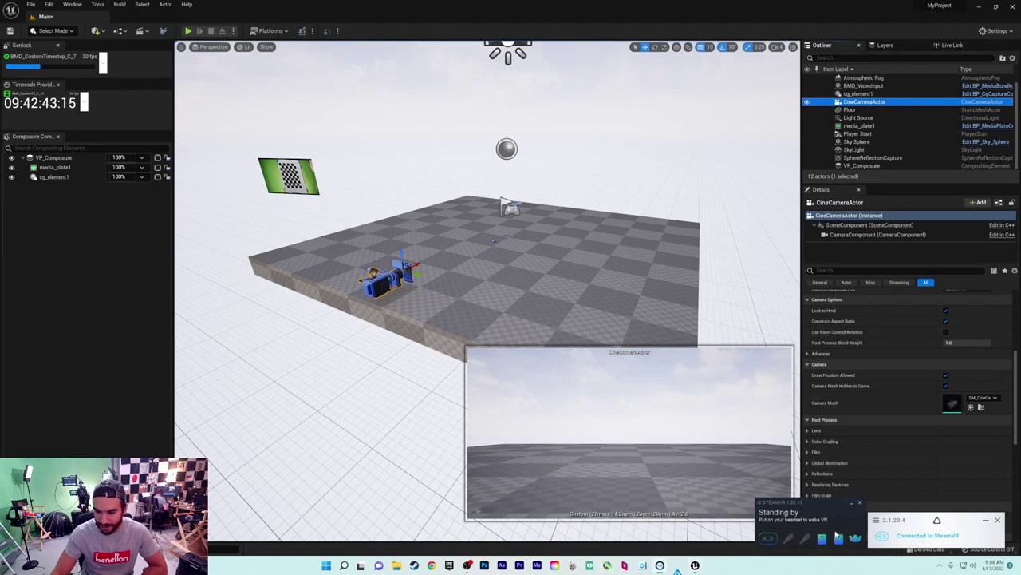
pyautogui.click(860, 503)
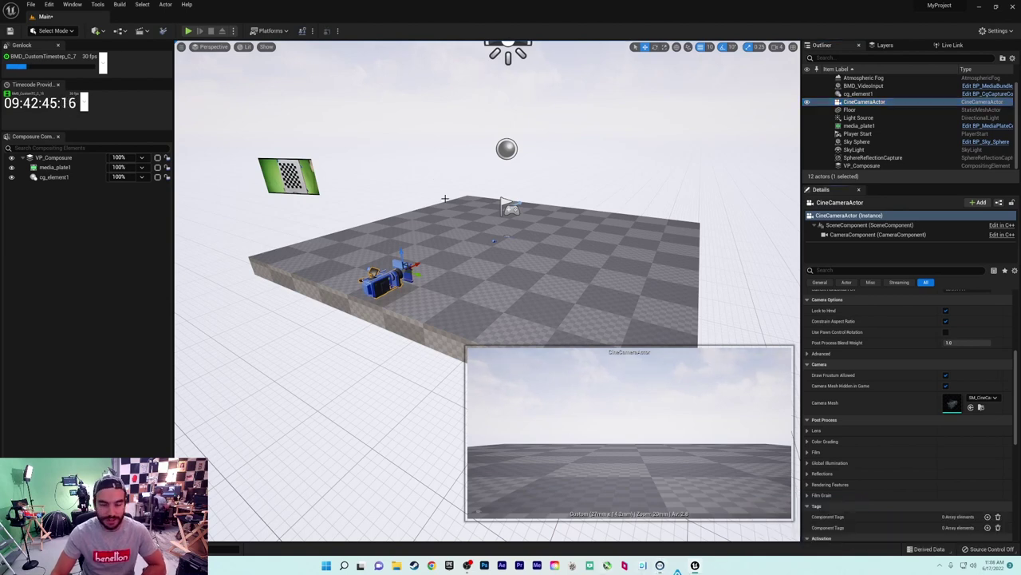
pyautogui.moveTo(438, 179); pyautogui.dragTo(299, 81, button='right')
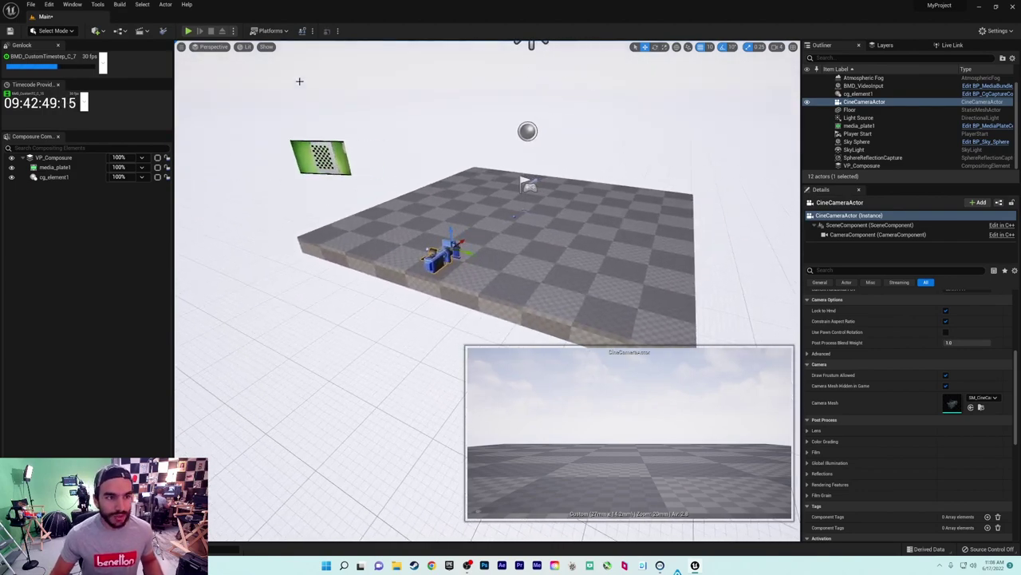
# Add a LiveLinkXR source in Live Link with Track Trackers, Track Controllers and Track HMDs enabled
pyautogui.click(956, 46)
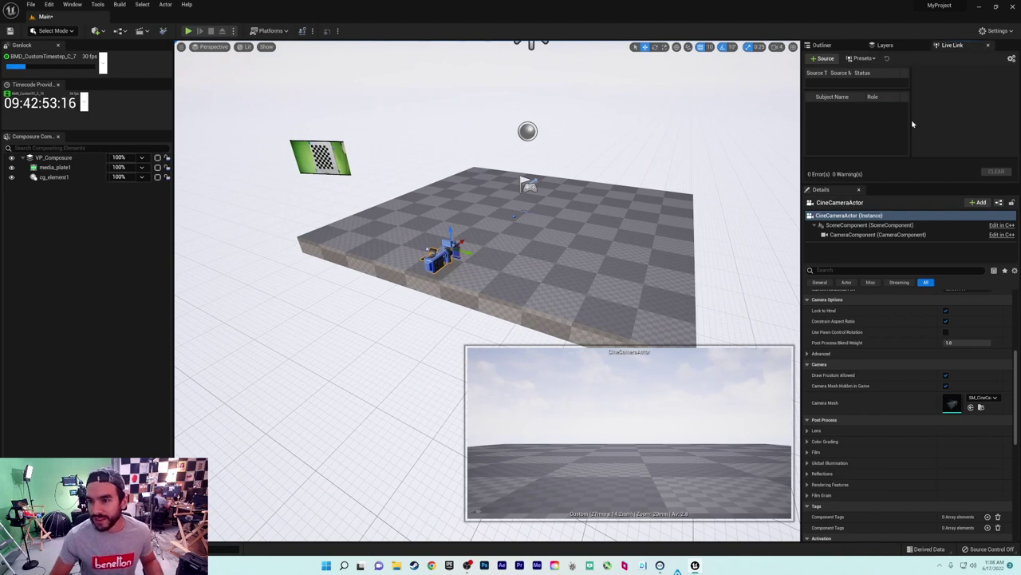
pyautogui.moveTo(914, 120); pyautogui.dragTo(974, 119)
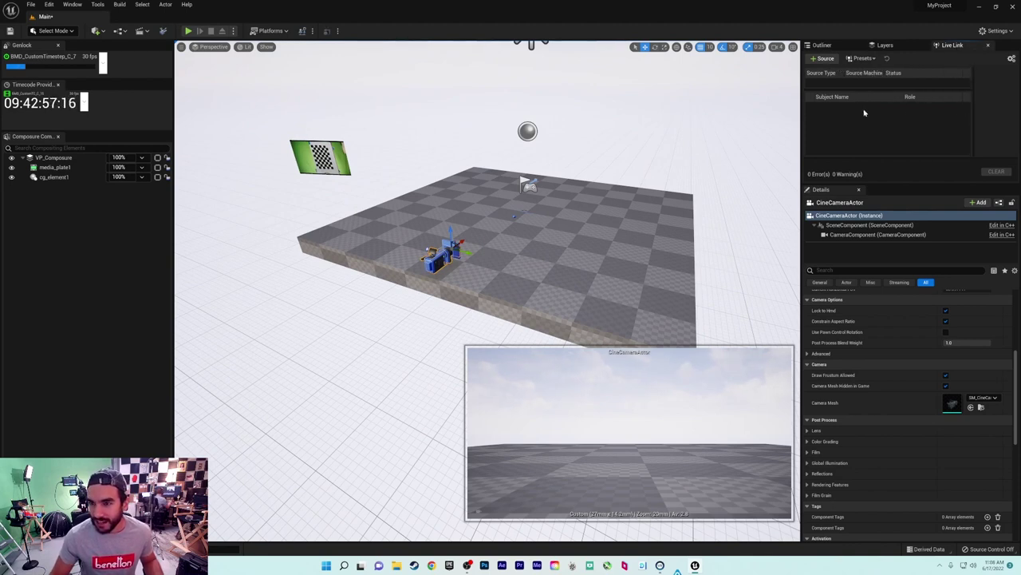
pyautogui.click(823, 59)
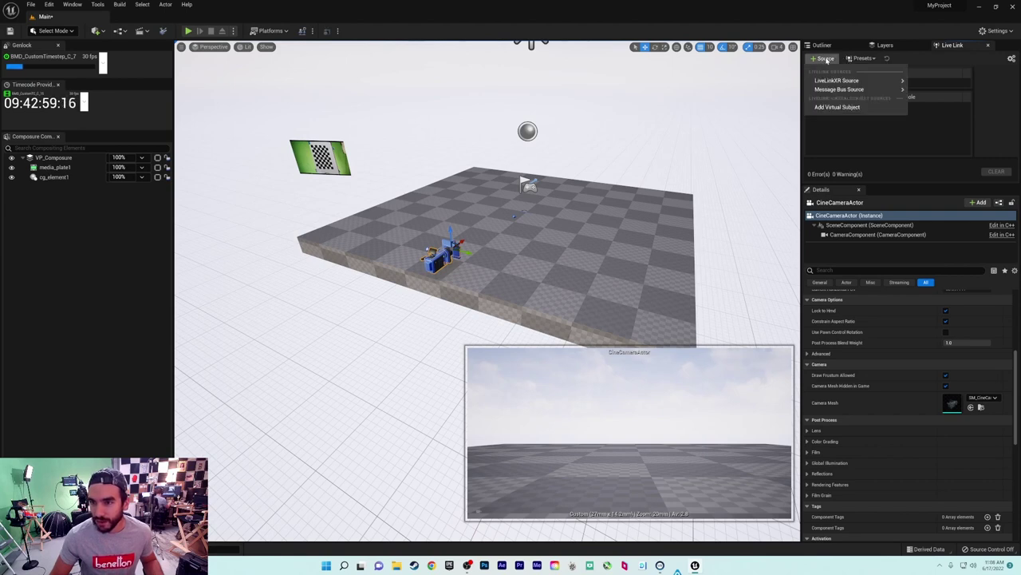
pyautogui.moveTo(839, 83)
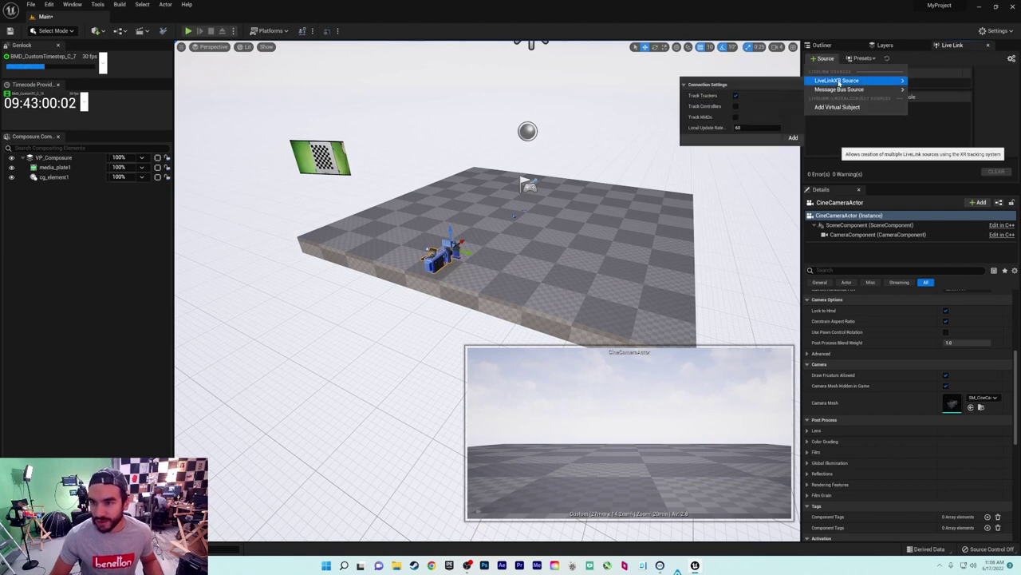
pyautogui.click(735, 107)
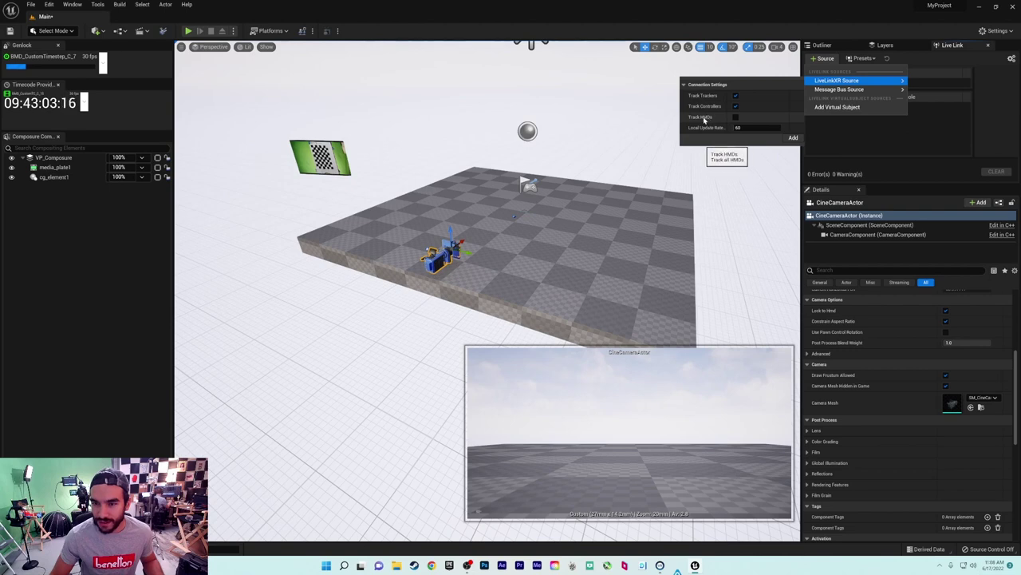
pyautogui.click(735, 118)
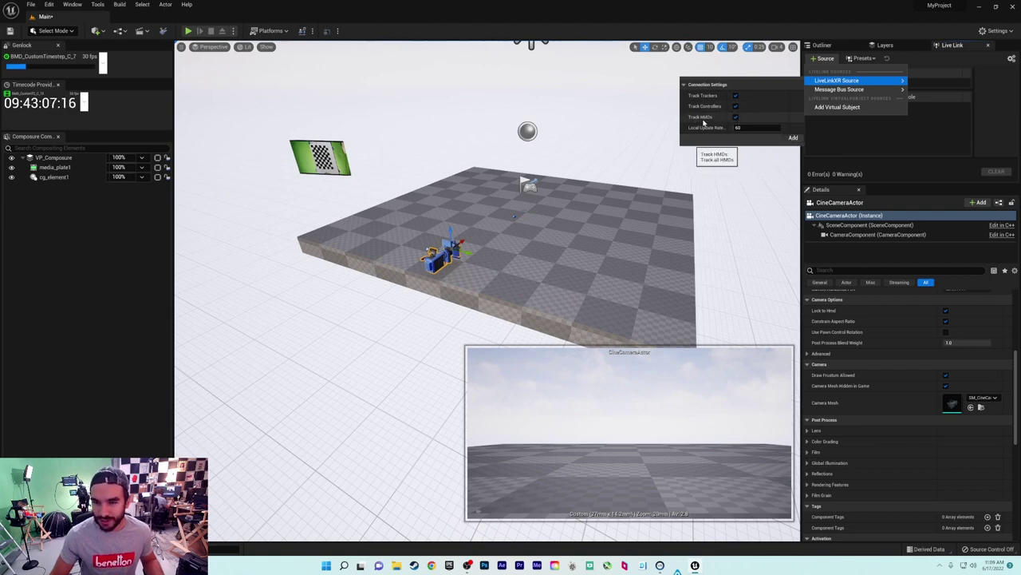
pyautogui.click(793, 139)
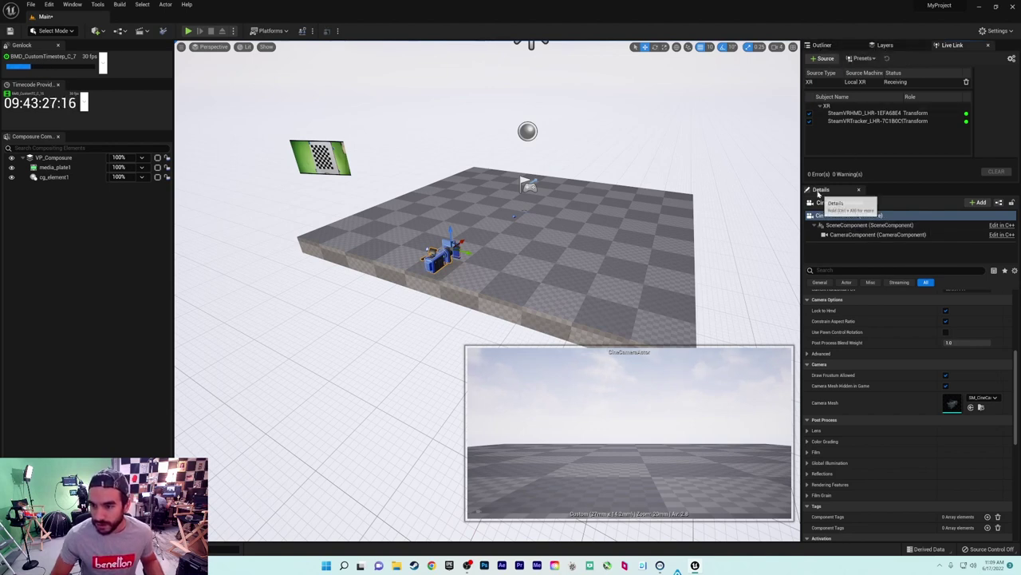
# Add a Live Link Controller component to the CineCameraActor and set its subject representation to the SteamVRTracker
pyautogui.click(838, 215)
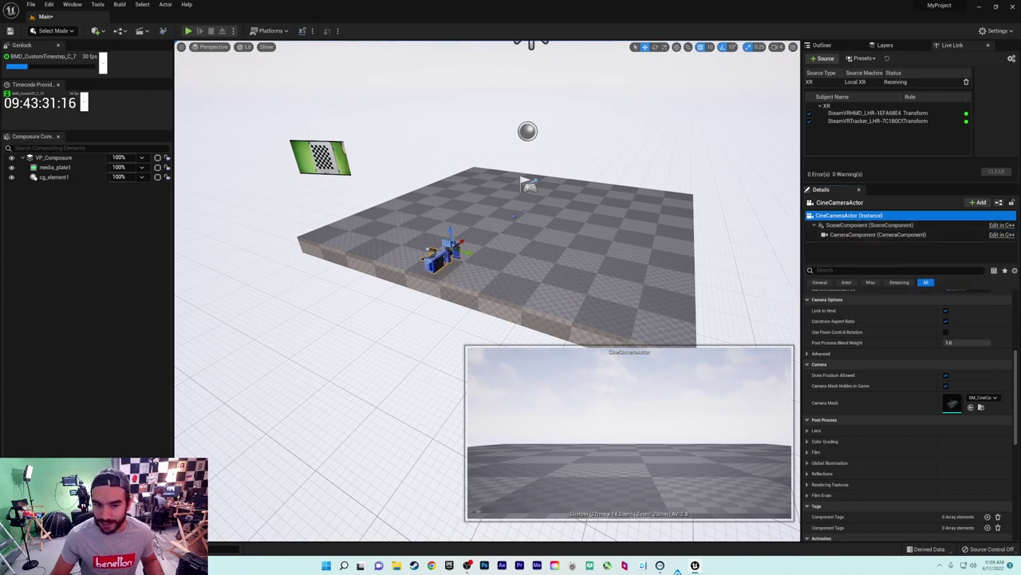
pyautogui.click(979, 202)
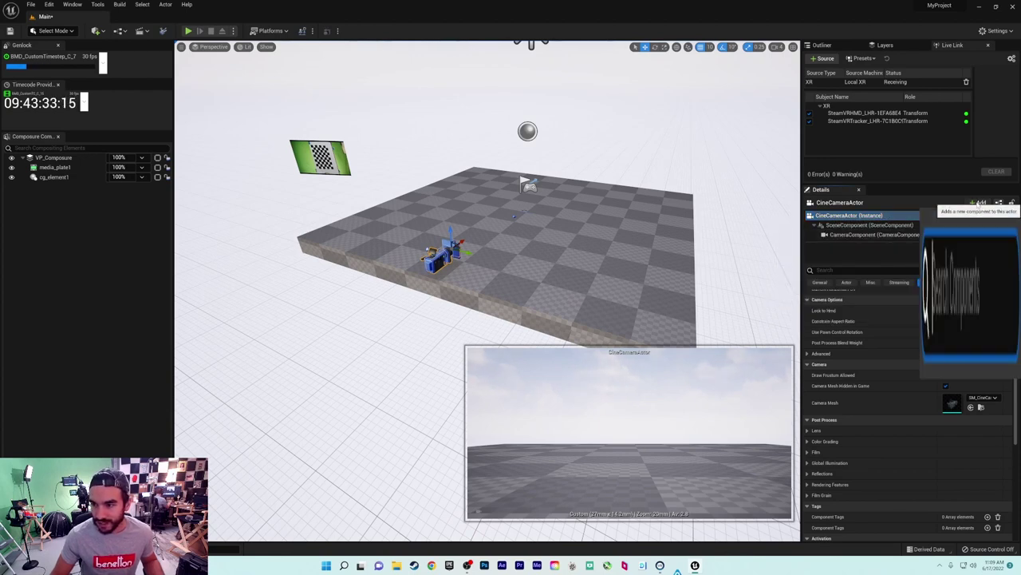
pyautogui.write('liv')
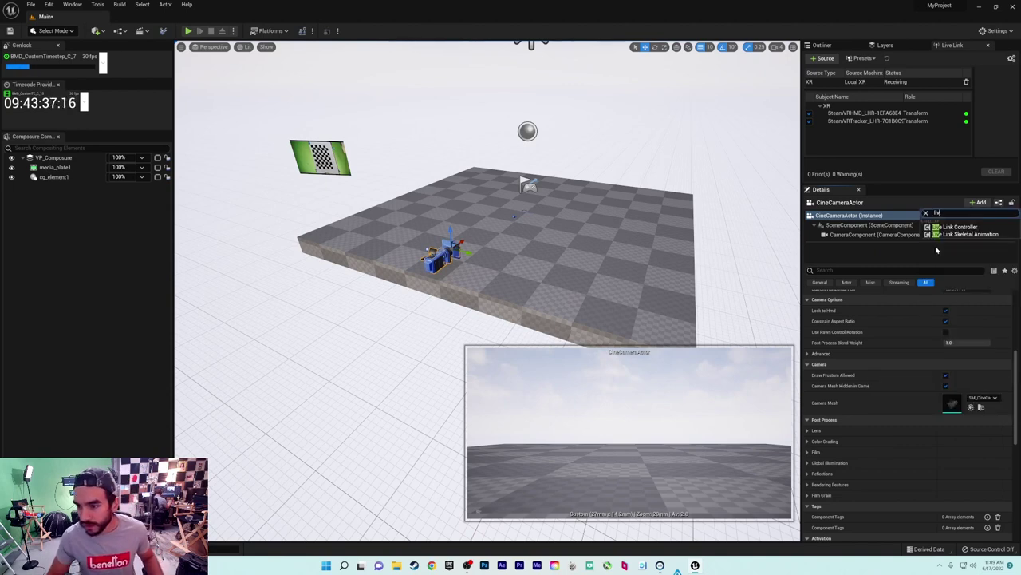
pyautogui.click(957, 226)
pyautogui.press('Return')
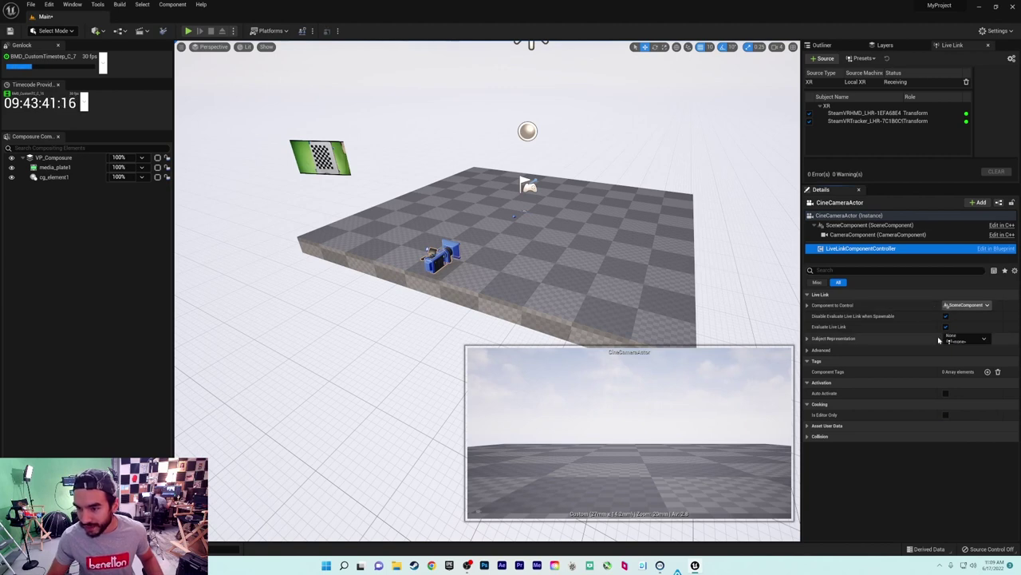
pyautogui.click(956, 339)
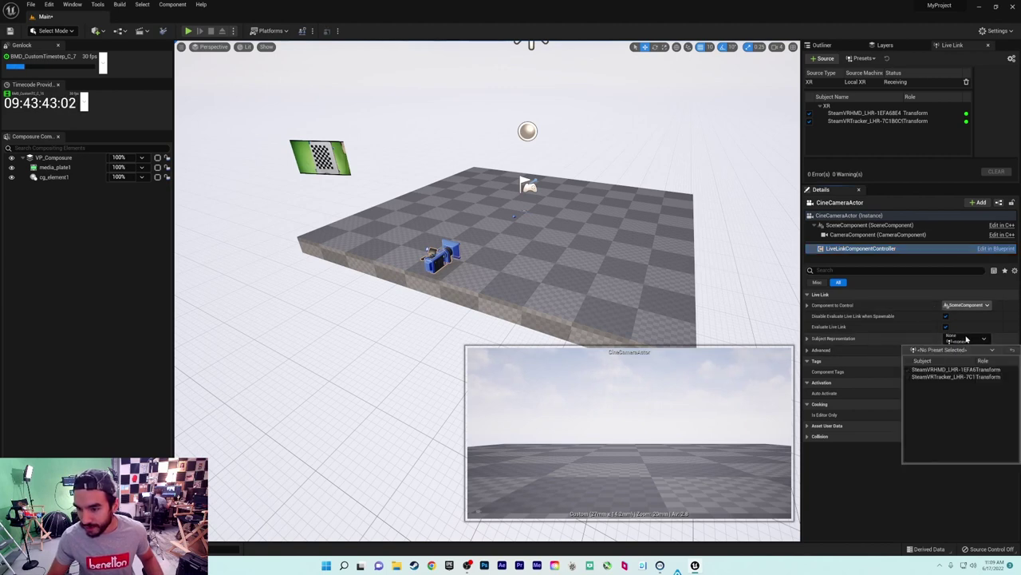
pyautogui.click(935, 376)
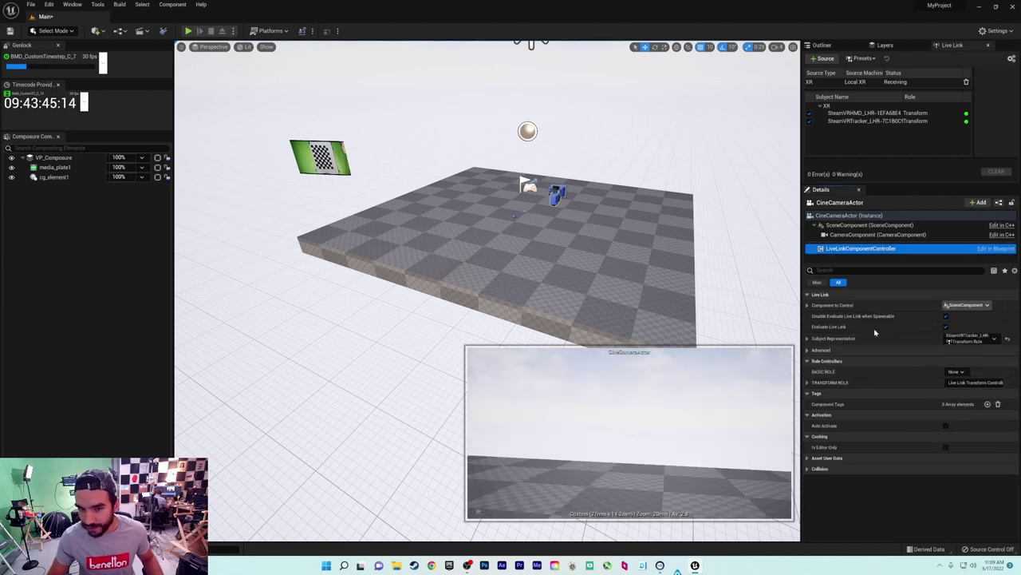
# Examine the tracked camera's position and movement in the perspective view and the Left wireframe view, and return to perspective
pyautogui.moveTo(630, 255); pyautogui.dragTo(654, 207, button='right')
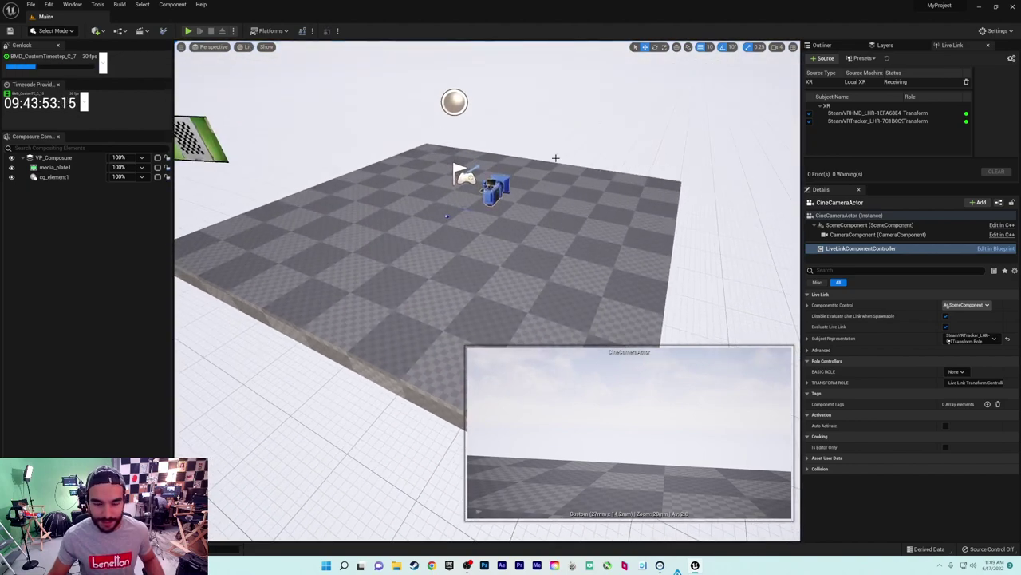
pyautogui.moveTo(422, 237); pyautogui.dragTo(430, 229, button='right')
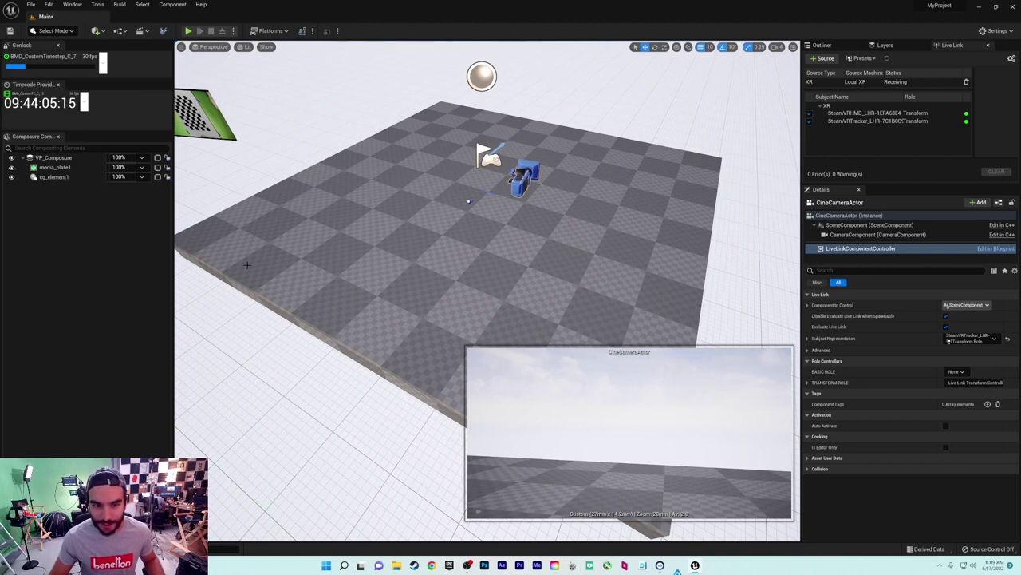
pyautogui.moveTo(537, 230); pyautogui.dragTo(537, 230, button='right')
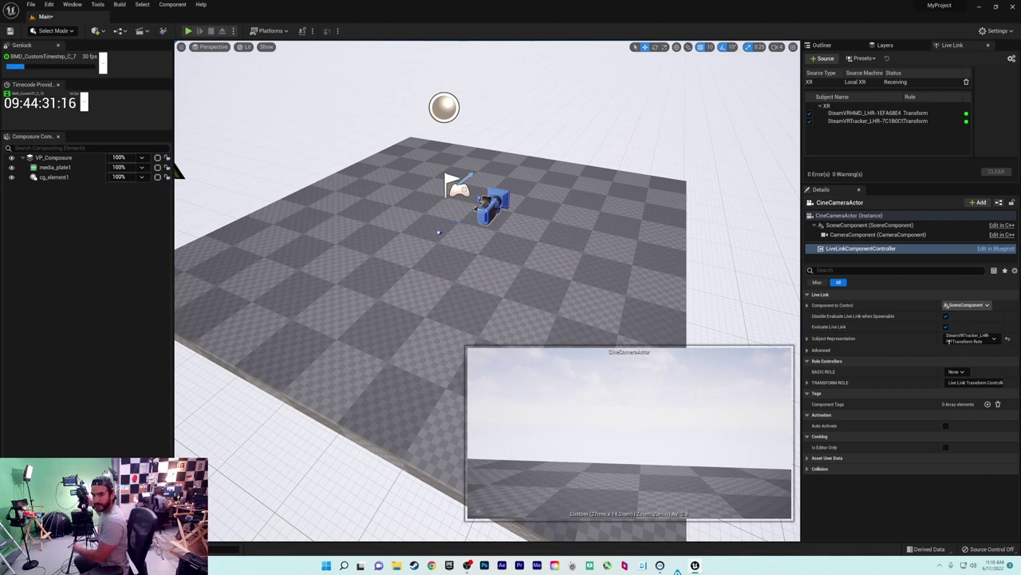
pyautogui.click(209, 46)
pyautogui.click(219, 104)
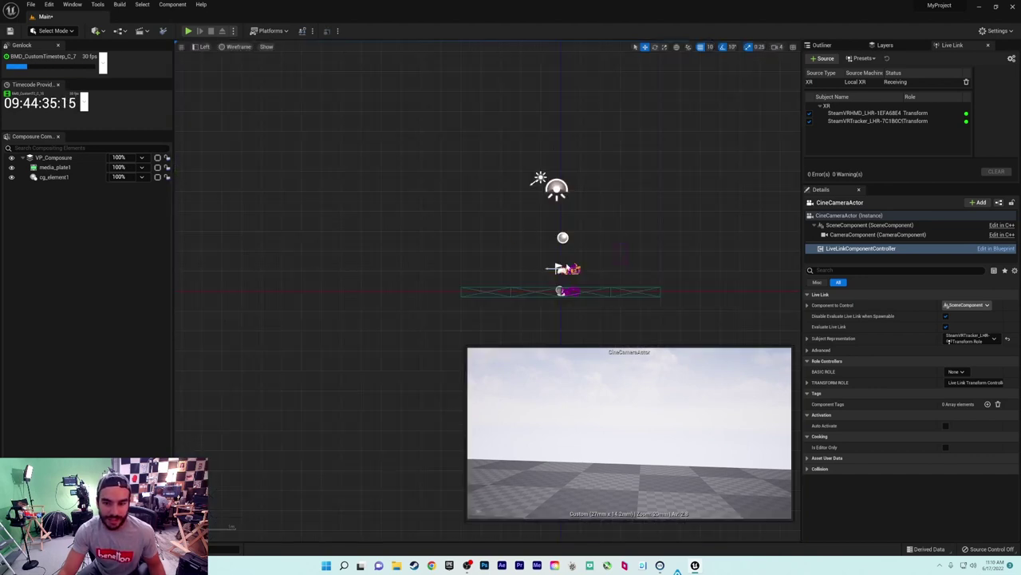
pyautogui.scroll(8, 569, 268)
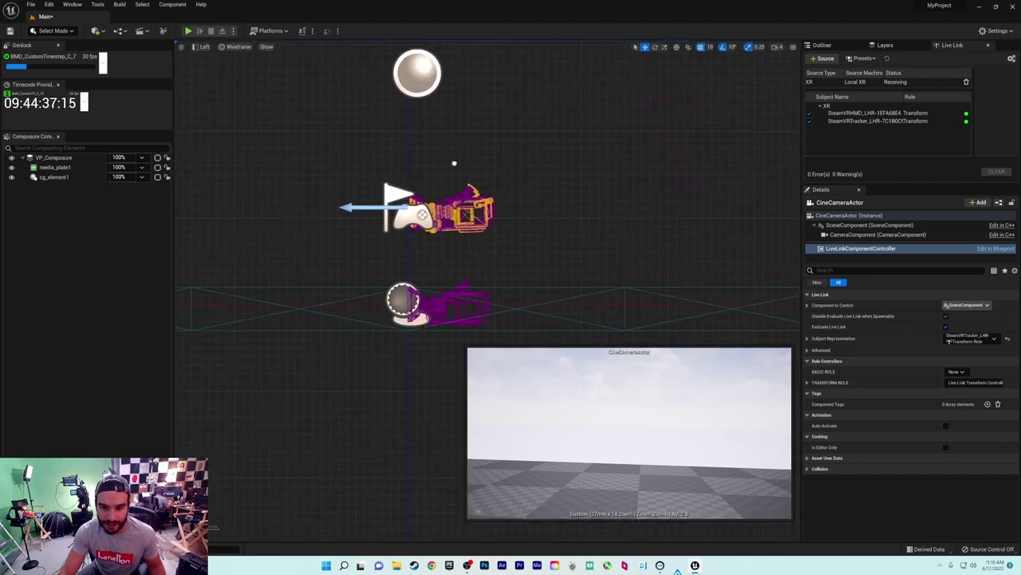
pyautogui.moveTo(455, 164); pyautogui.dragTo(482, 174, button='right')
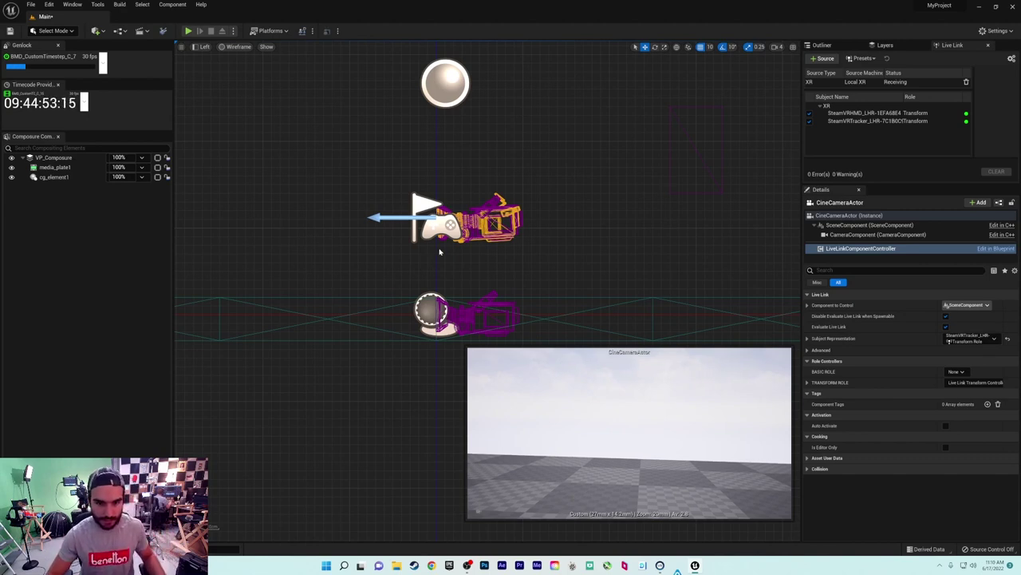
pyautogui.click(199, 46)
pyautogui.click(215, 60)
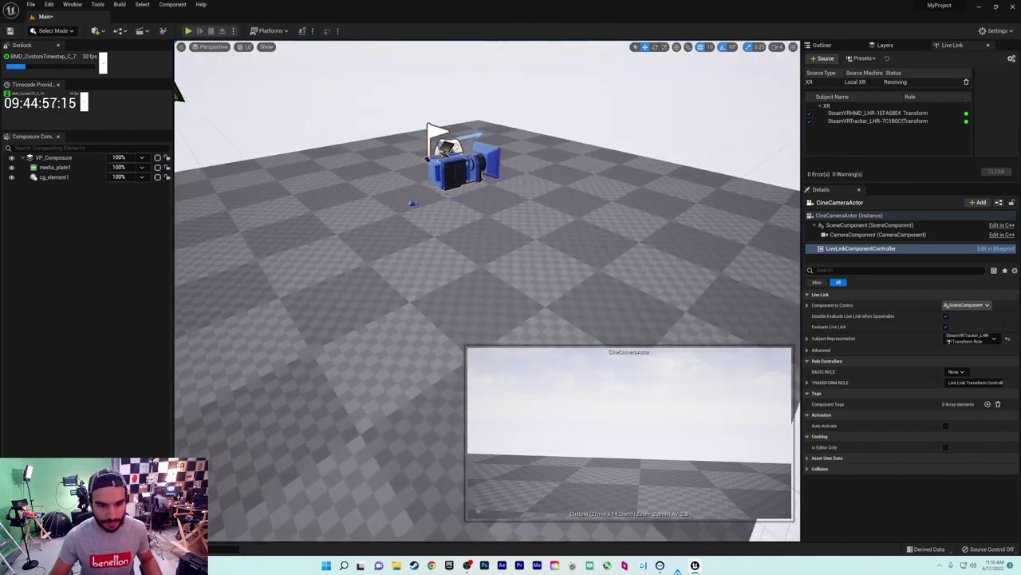
pyautogui.moveTo(176, 88); pyautogui.dragTo(639, 96, button='right')
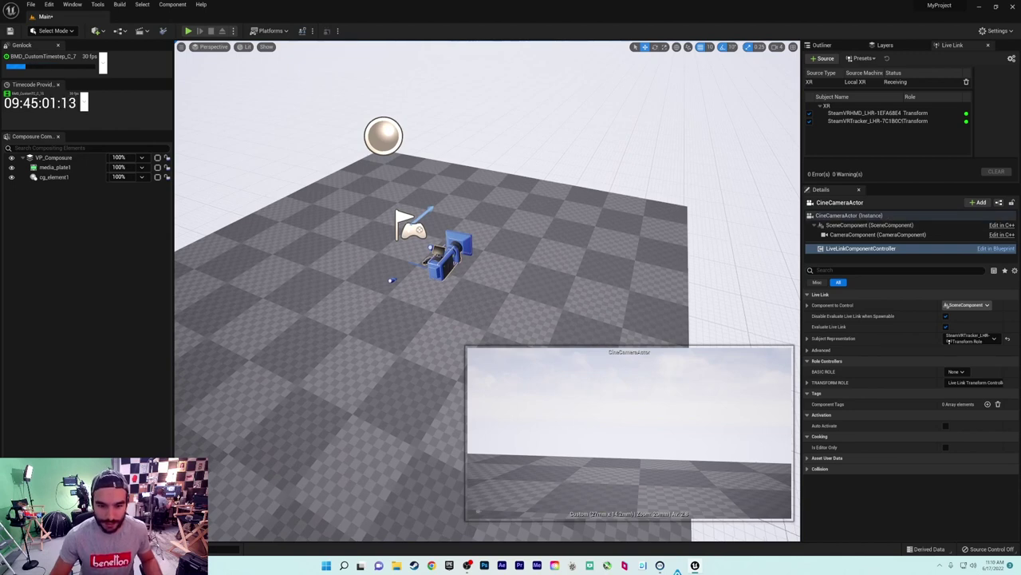
# Try offsetting the CineCameraActor's CameraComponent by about -100 units along Y, and undo the move
pyautogui.click(453, 270)
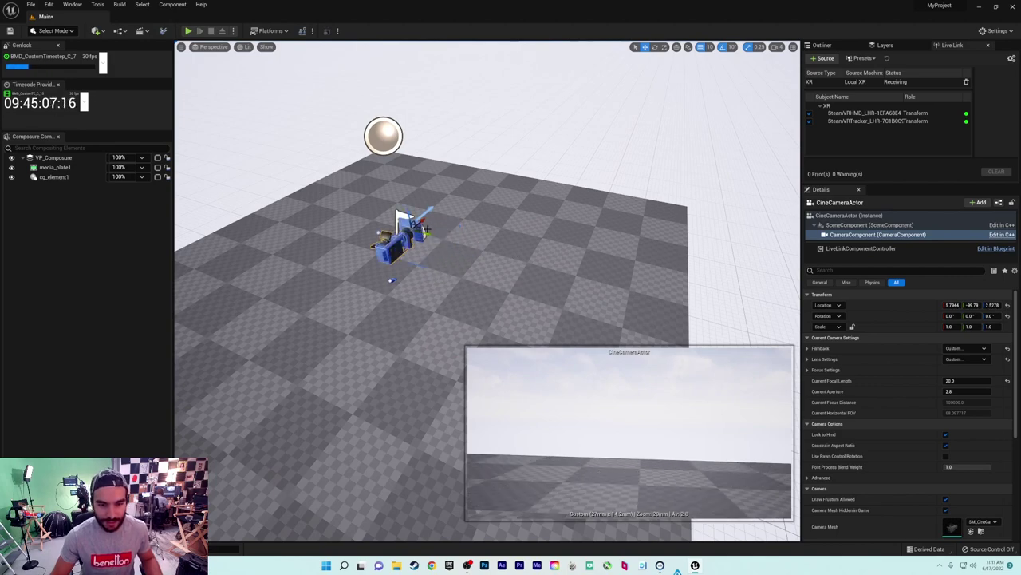
pyautogui.hotkey('ctrl', 'z')
pyautogui.hotkey('ctrl', 'z')
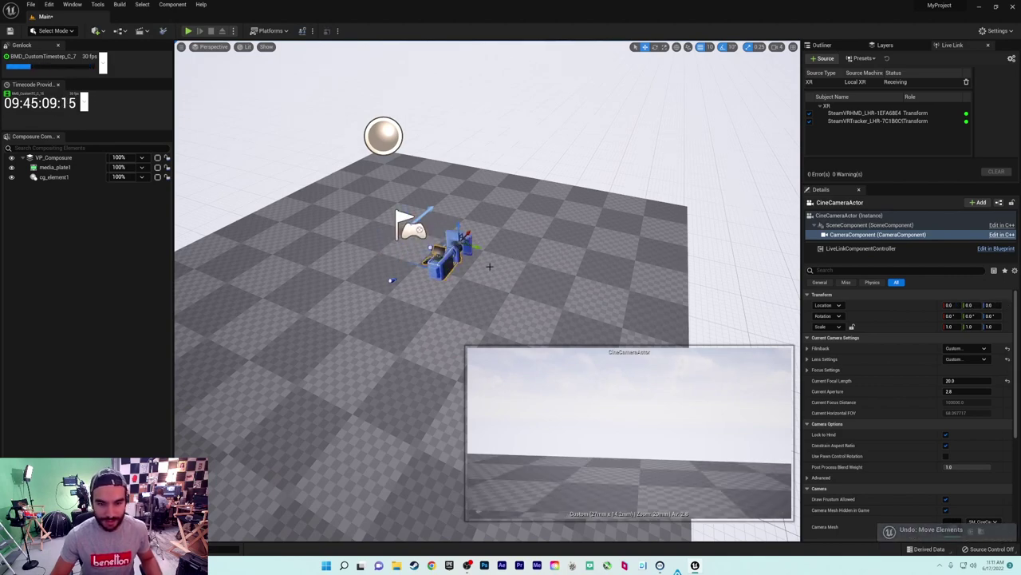
# Select the whole CineCameraActor instead of its CameraComponent and bring up the Outliner to locate it
pyautogui.moveTo(661, 132); pyautogui.dragTo(662, 133, button='right')
pyautogui.click(845, 215)
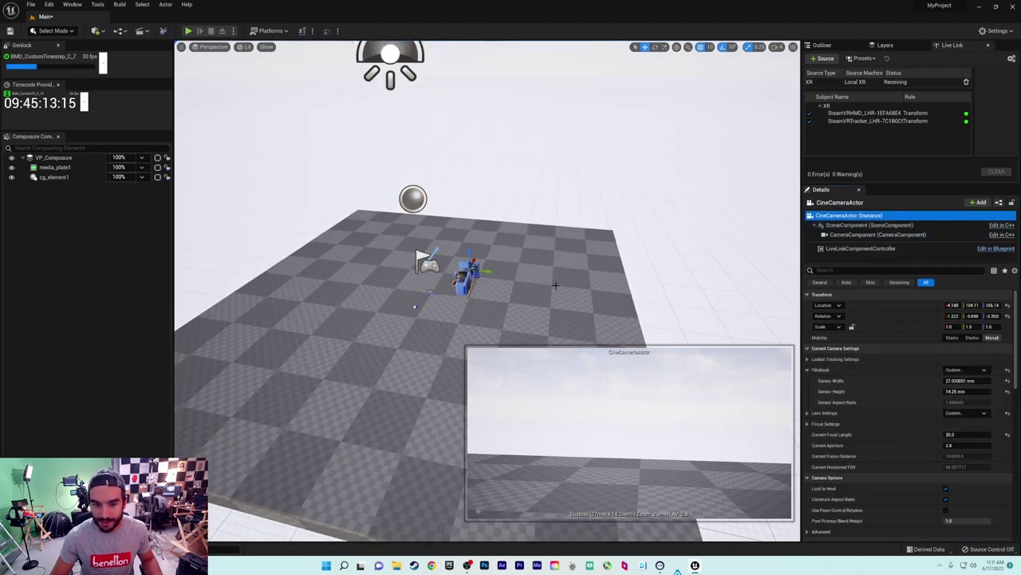
pyautogui.click(449, 272)
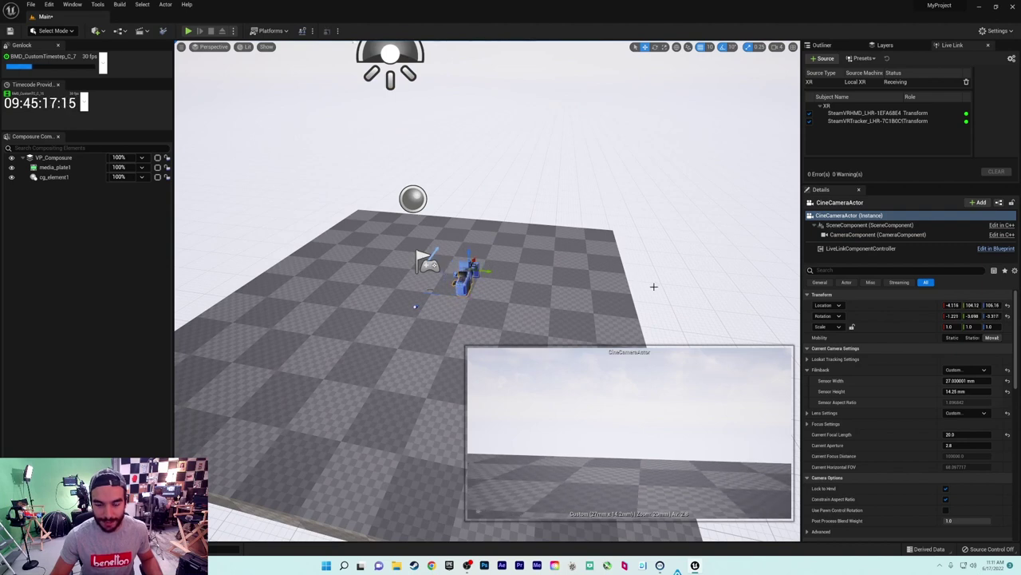
pyautogui.moveTo(785, 227); pyautogui.dragTo(742, 236, button='right')
pyautogui.click(822, 45)
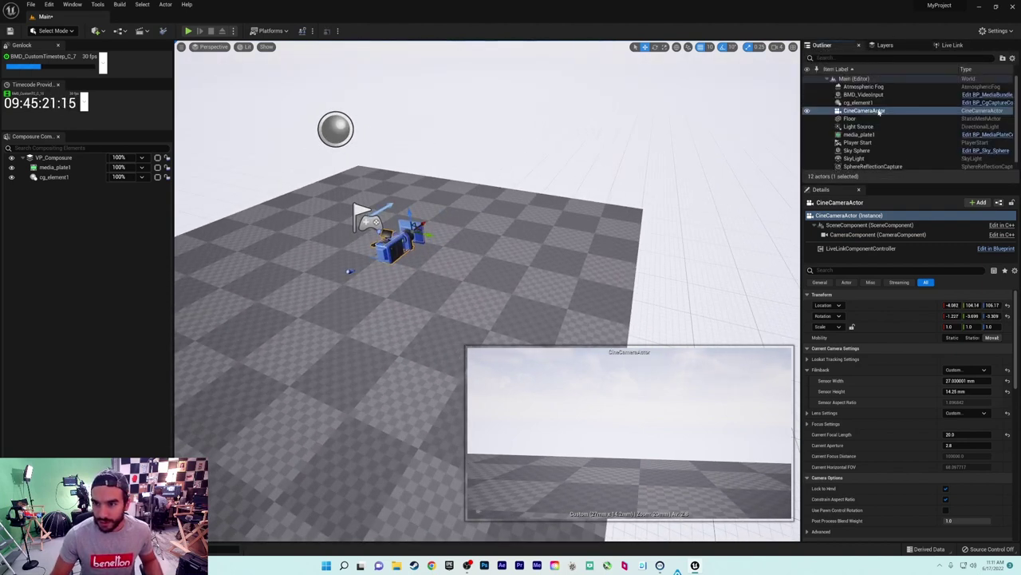
pyautogui.moveTo(485, 266); pyautogui.dragTo(256, 147, button='right')
# Add a sphere to the level and raise it above the floor to a Z location of about 180
pyautogui.click(95, 31)
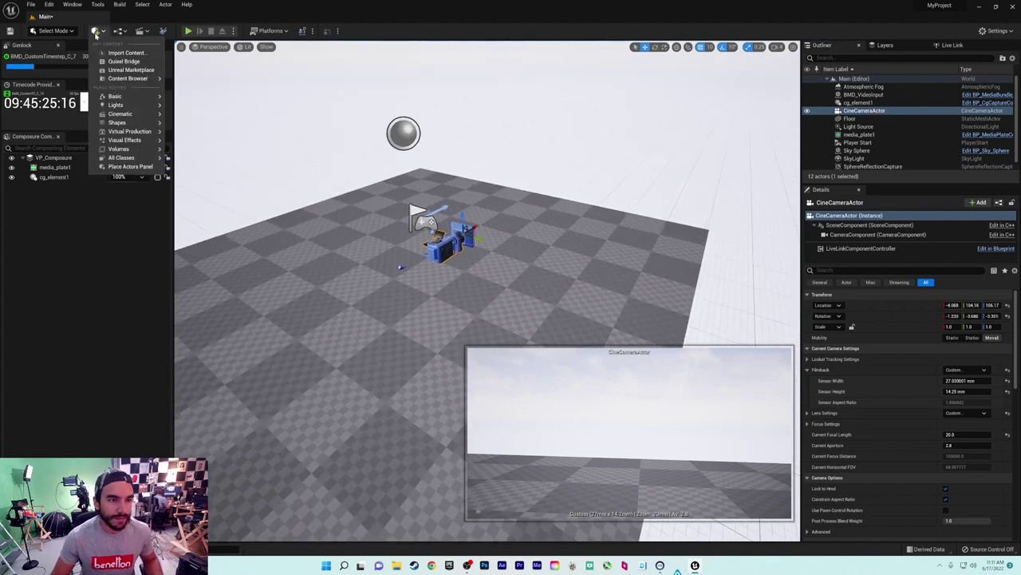
pyautogui.moveTo(126, 123)
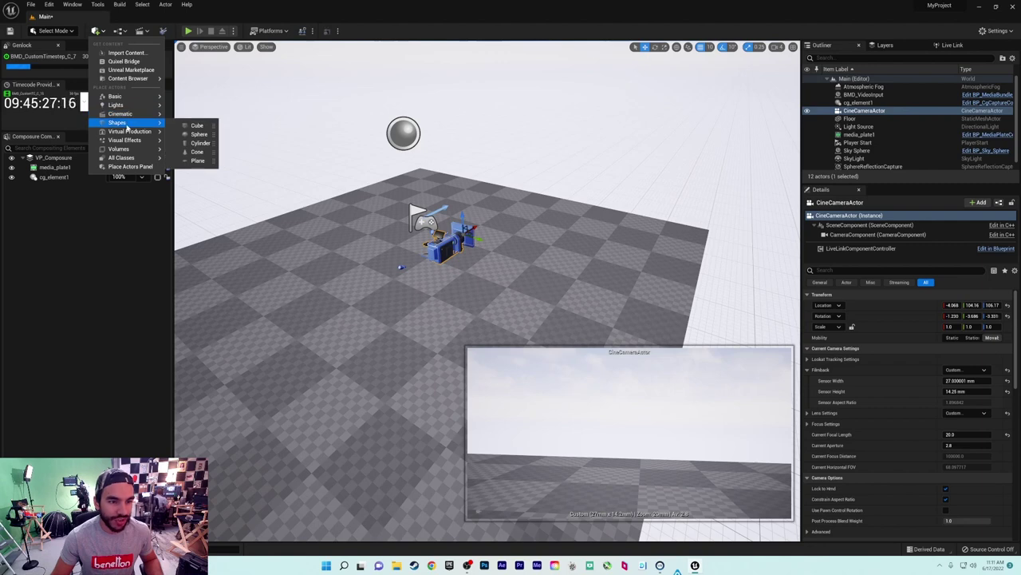
pyautogui.click(199, 134)
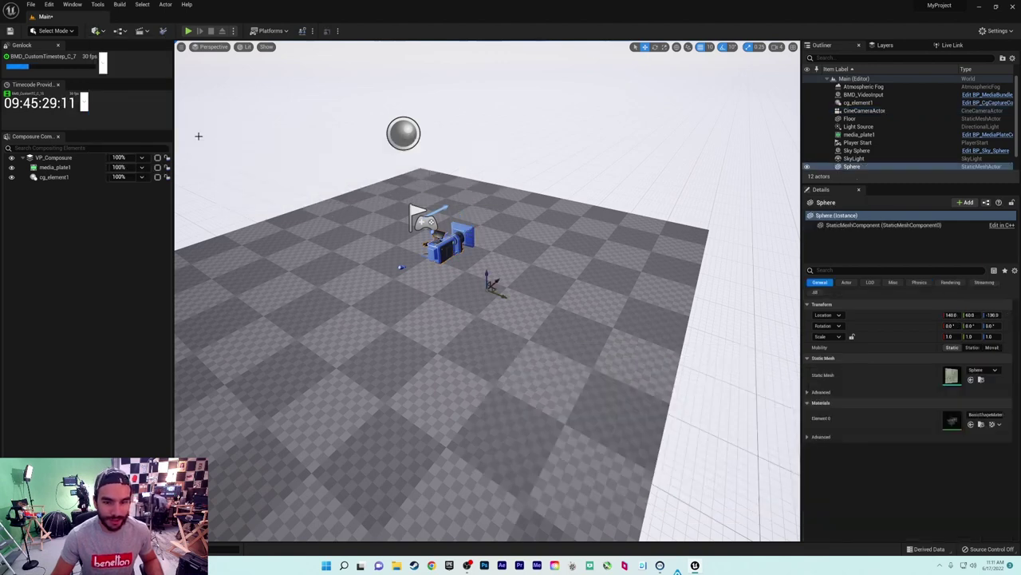
pyautogui.moveTo(488, 276); pyautogui.dragTo(524, 151)
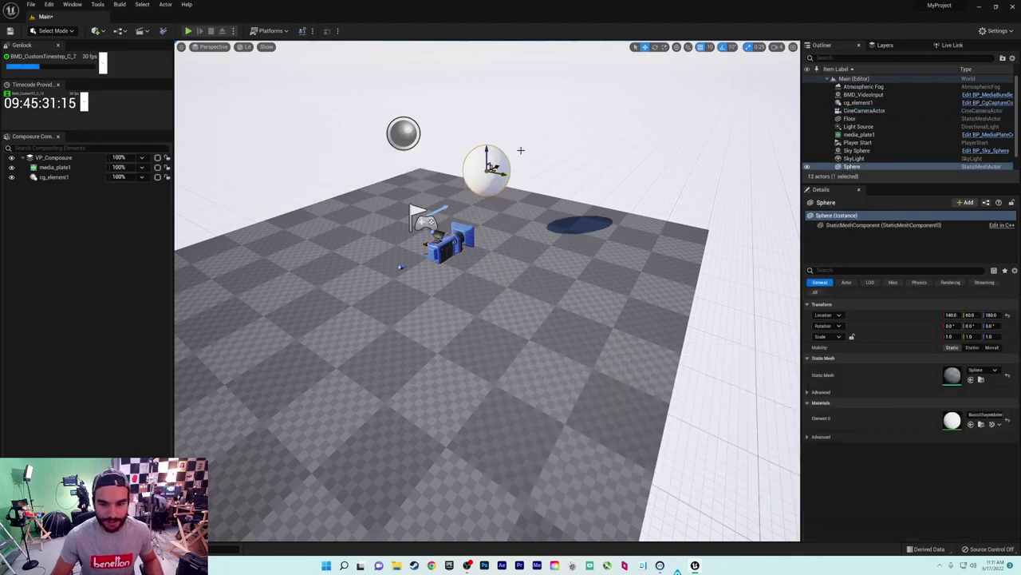
pyautogui.moveTo(632, 322); pyautogui.dragTo(591, 327, button='right')
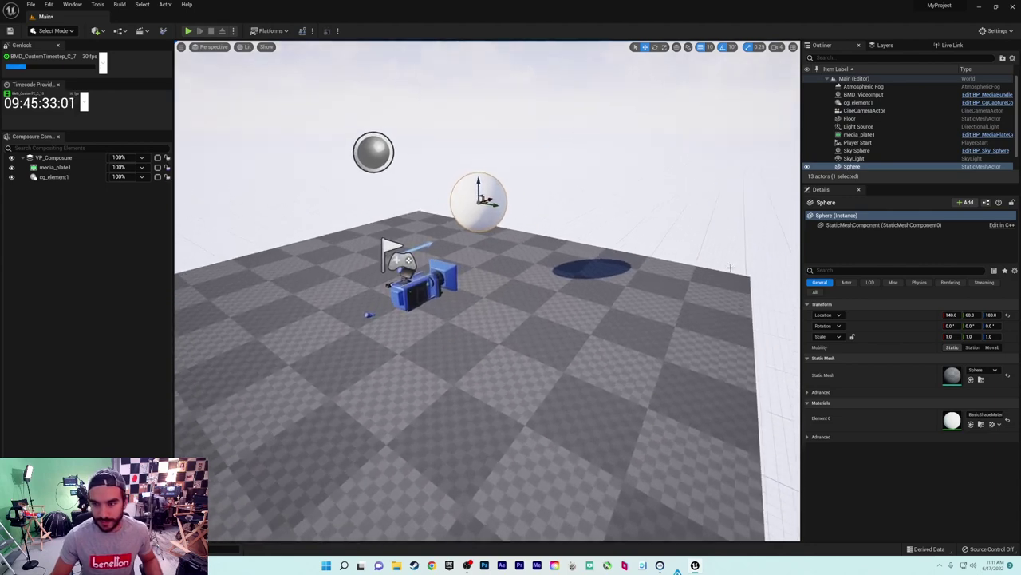
# Rename the new sphere VPCamera_Anchor, then find and select it in the actor list
pyautogui.click(854, 167)
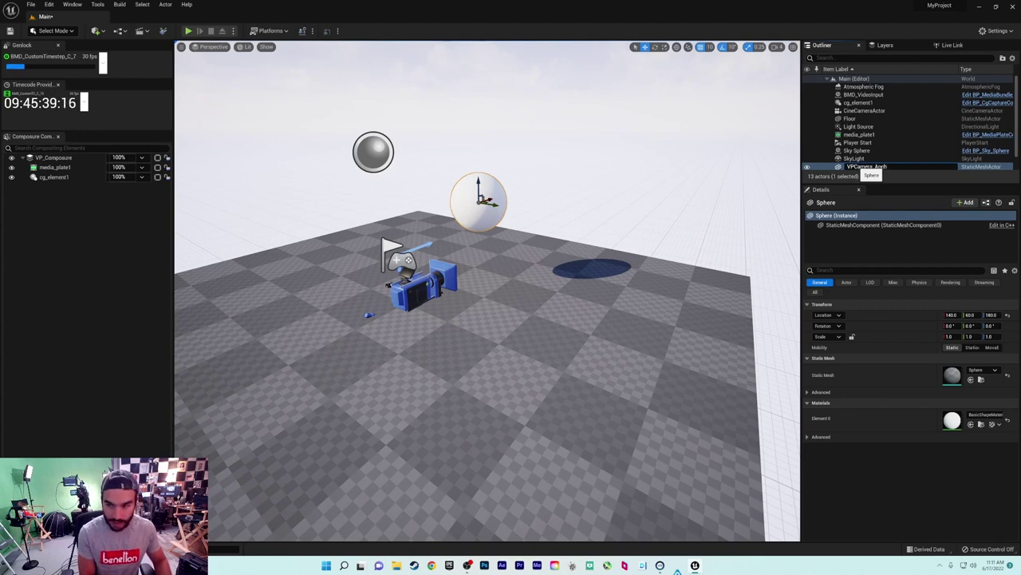
pyautogui.press('Return')
pyautogui.click(862, 158)
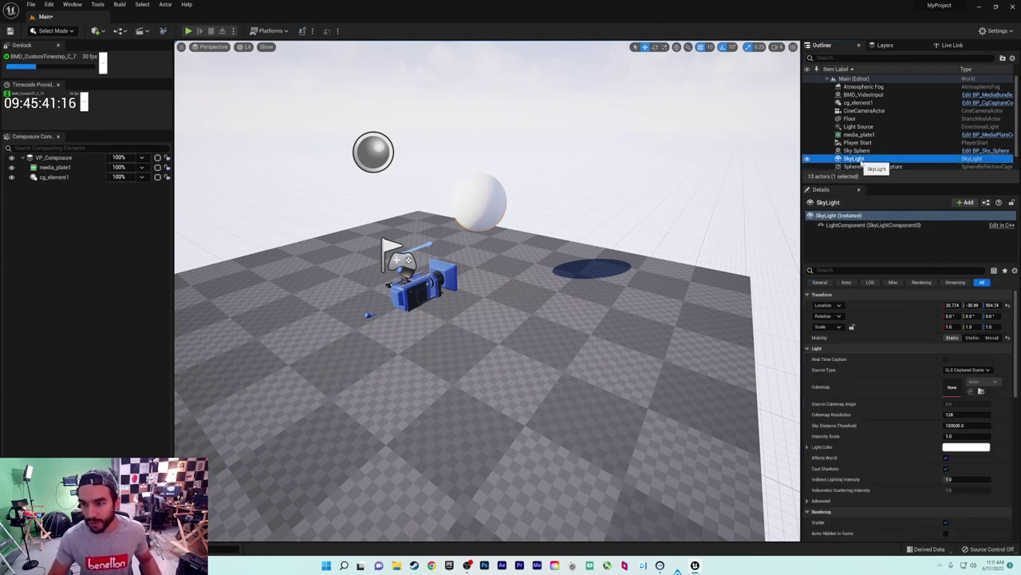
pyautogui.scroll(-1, 881, 165)
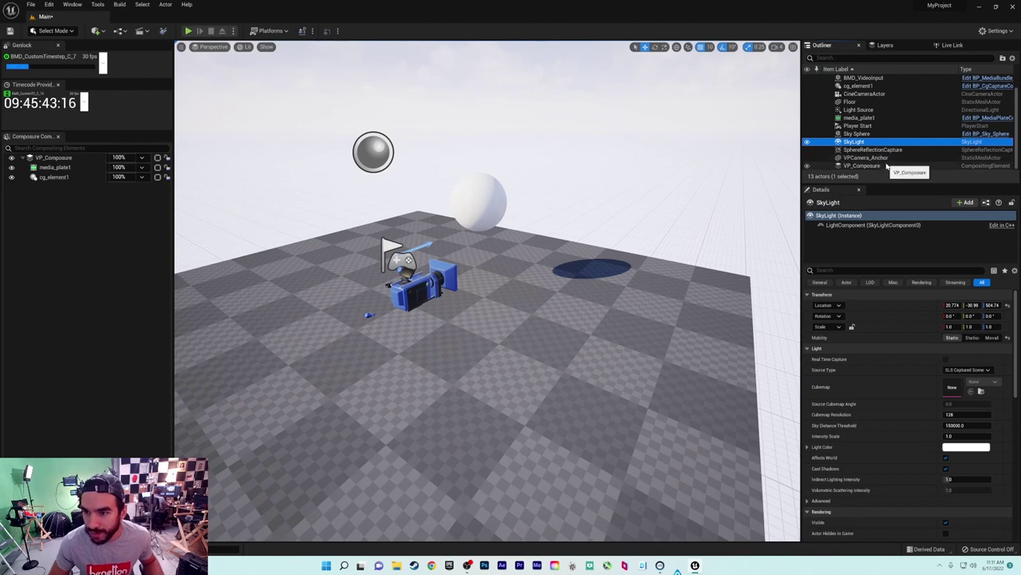
pyautogui.scroll(1, 888, 165)
pyautogui.scroll(-1, 887, 156)
pyautogui.click(866, 158)
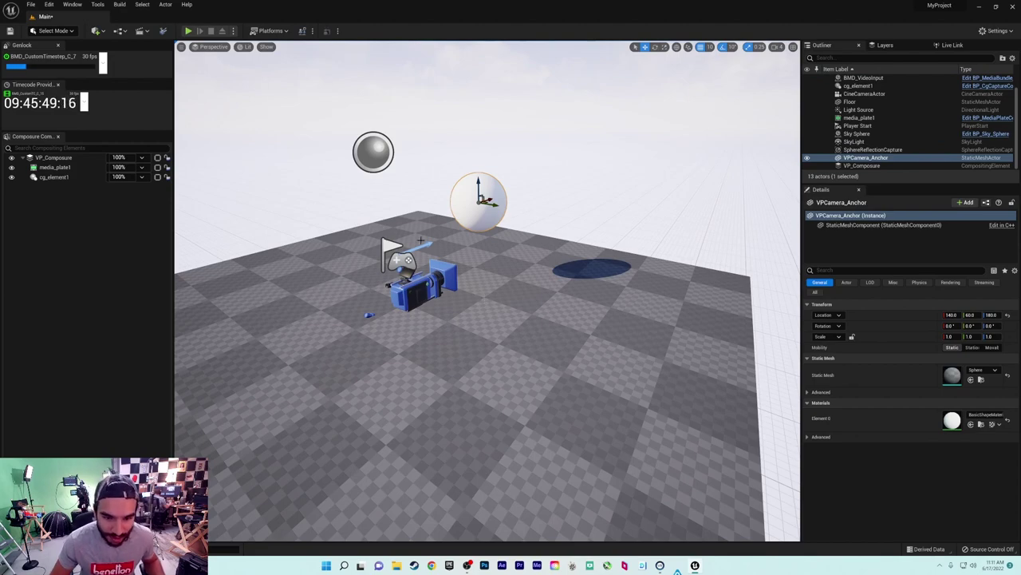
pyautogui.moveTo(618, 216)
pyautogui.mouseDown(button='right')
pyautogui.moveTo(607, 239)
pyautogui.moveTo(631, 228)
pyautogui.moveTo(611, 223)
pyautogui.mouseUp(button='right')
pyautogui.moveTo(469, 294)
pyautogui.mouseDown(button='right')
pyautogui.moveTo(462, 287)
pyautogui.moveTo(471, 295)
pyautogui.mouseUp(button='right')
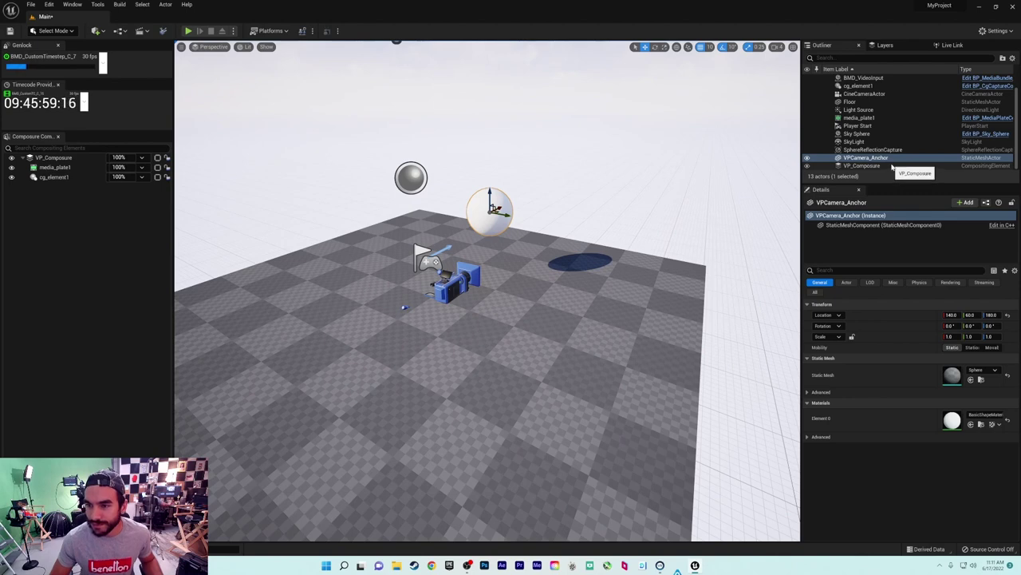
# Filter the Outliner for "vp", check VPCamera_Anchor and VP_Composure, and clear the filter
pyautogui.scroll(1, 892, 168)
pyautogui.click(834, 59)
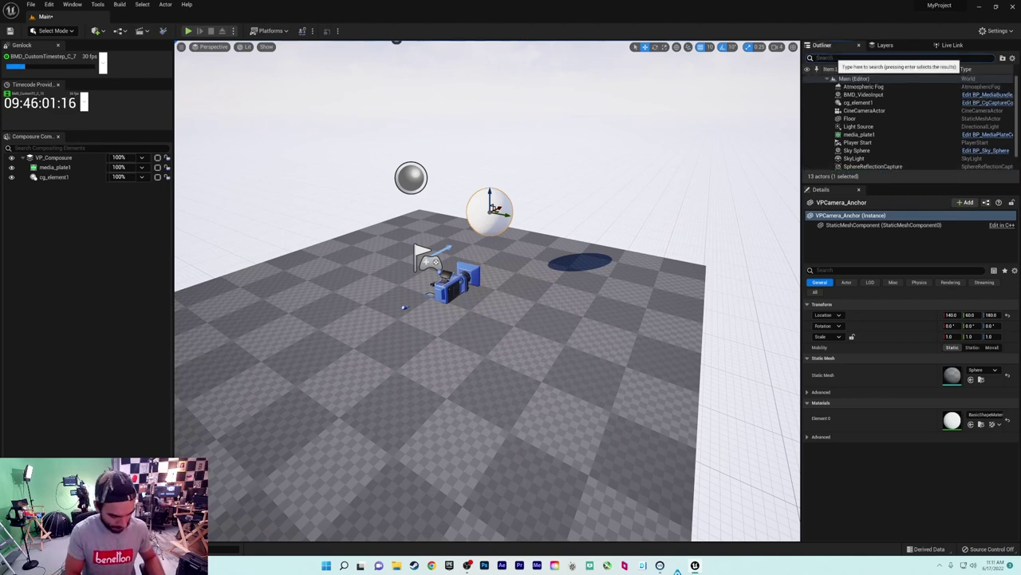
pyautogui.write('vp')
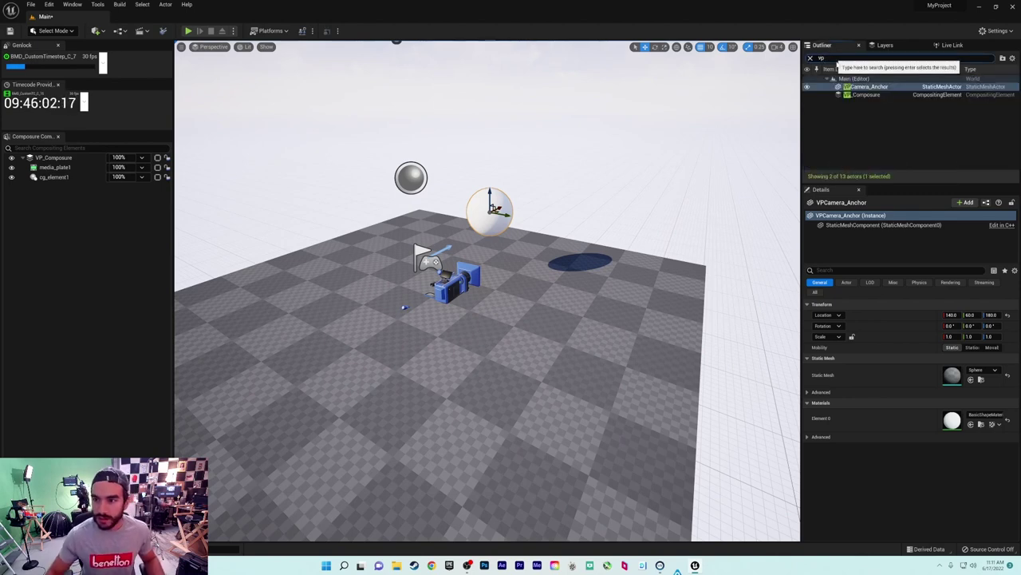
pyautogui.click(864, 87)
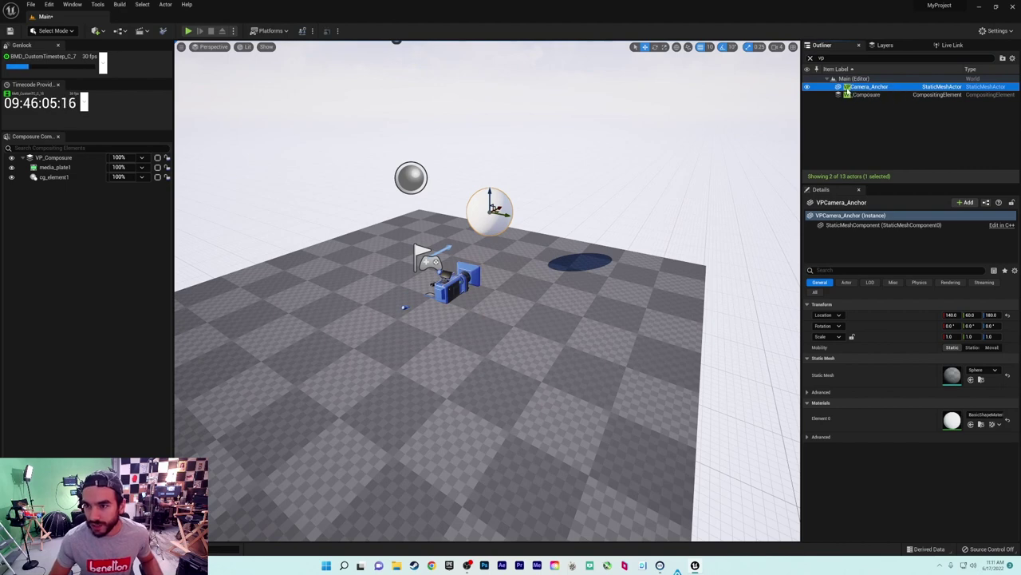
pyautogui.click(863, 95)
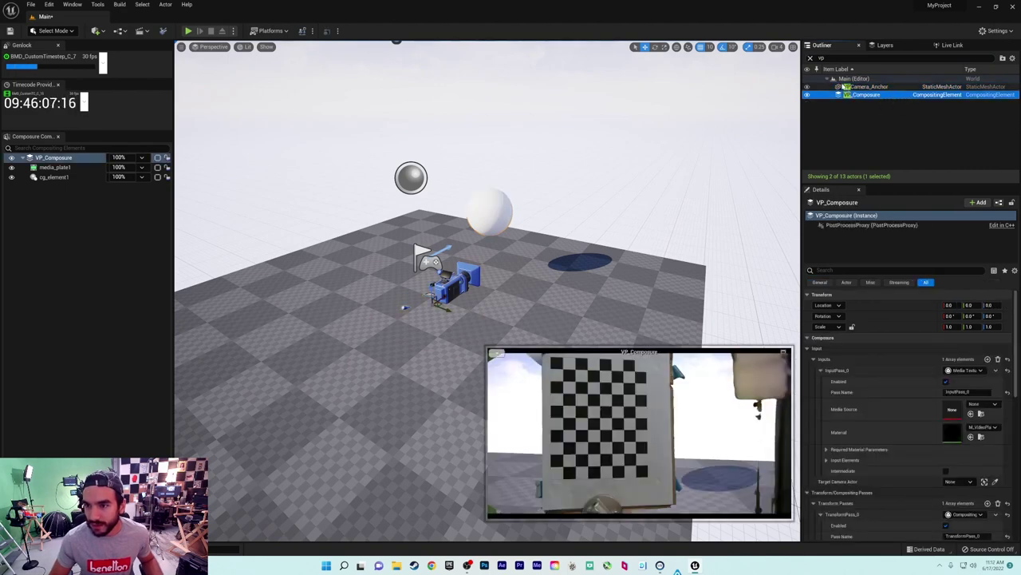
pyautogui.click(821, 58)
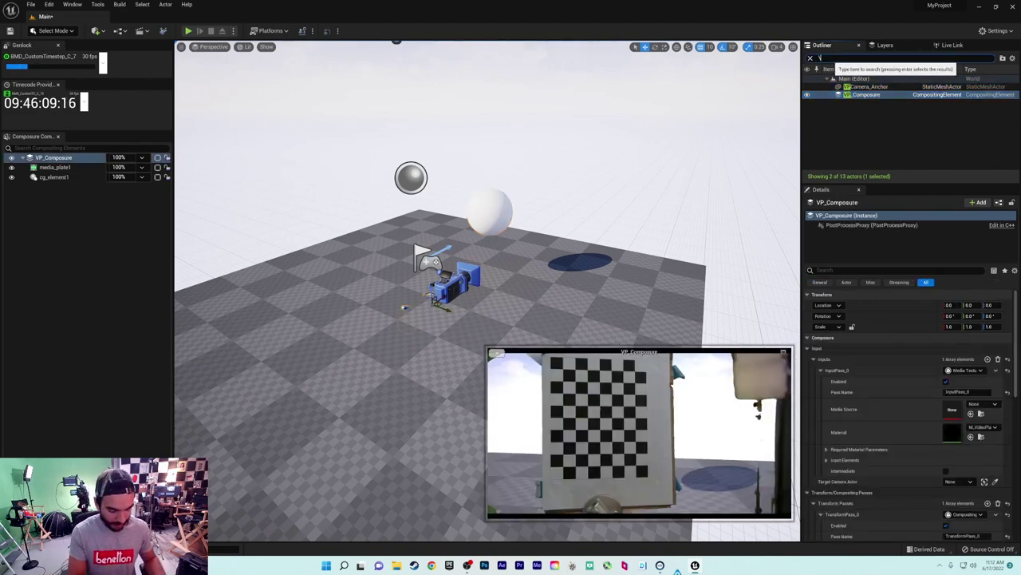
pyautogui.press('BackSpace')
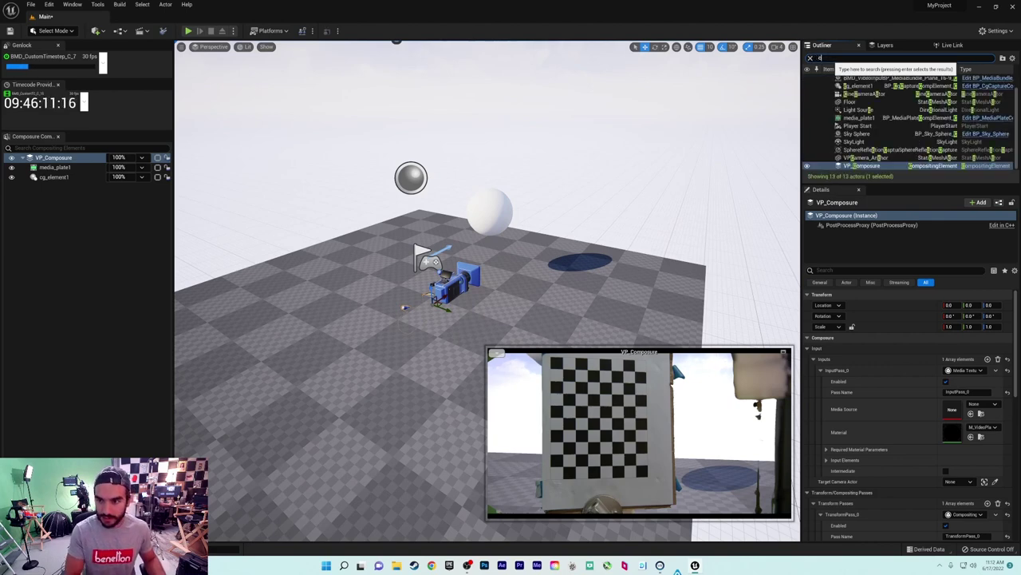
# Attach the CineCameraActor to VPCamera_Anchor as its child in the Outliner
pyautogui.click(854, 112)
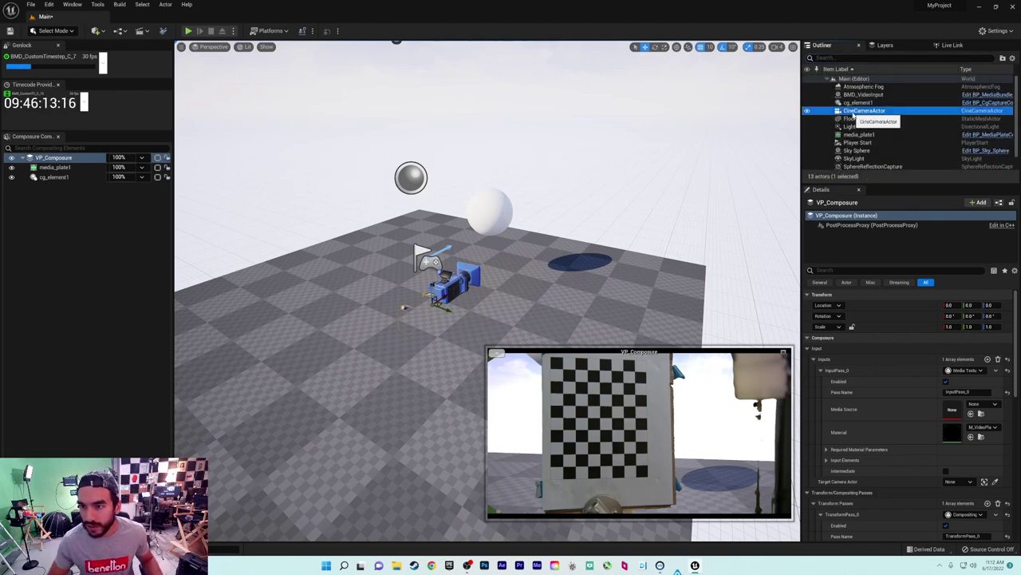
pyautogui.scroll(-1, 858, 119)
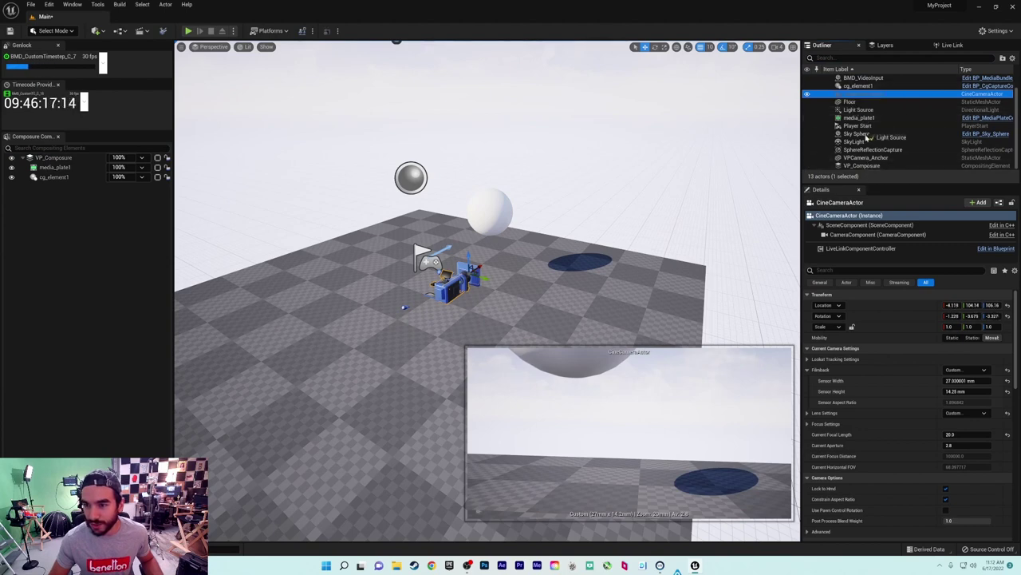
pyautogui.moveTo(870, 147); pyautogui.dragTo(870, 159)
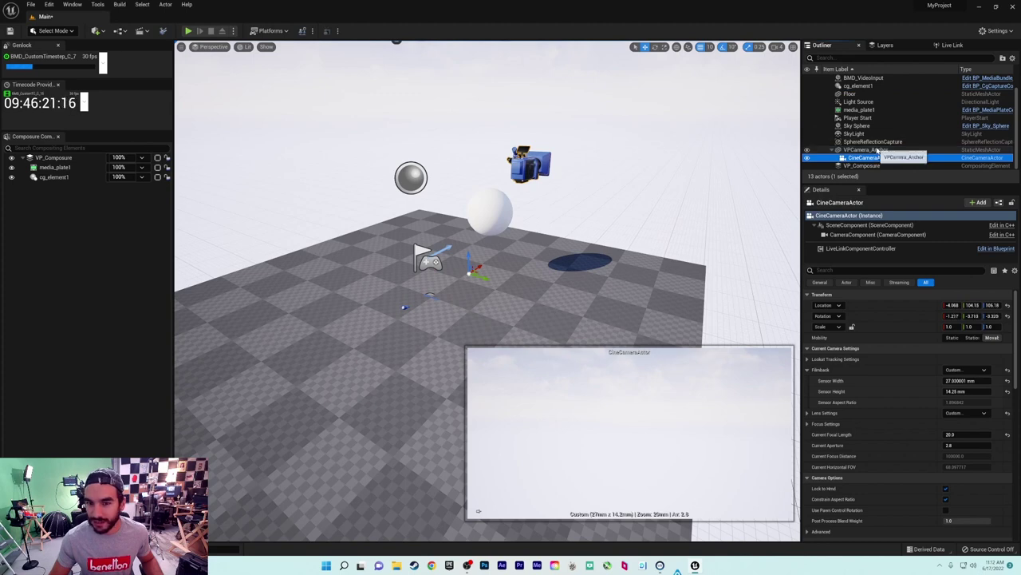
# Move VPCamera_Anchor with its attached camera to a location of about X -340, Y 20, Z 160
pyautogui.moveTo(868, 157); pyautogui.dragTo(862, 150)
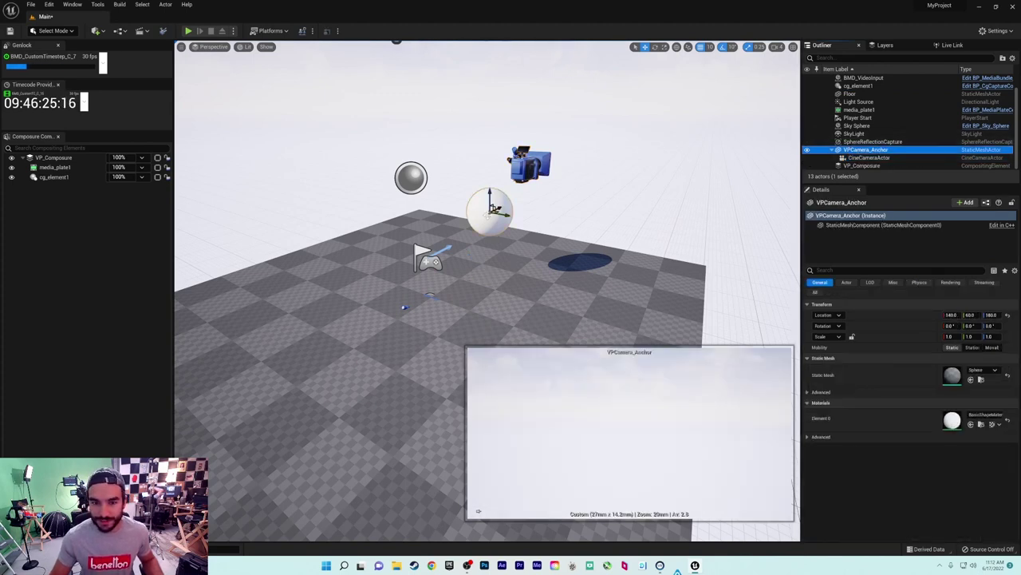
pyautogui.moveTo(505, 214); pyautogui.dragTo(273, 296)
pyautogui.scroll(-5, 486, 287)
pyautogui.scroll(3, 487, 287)
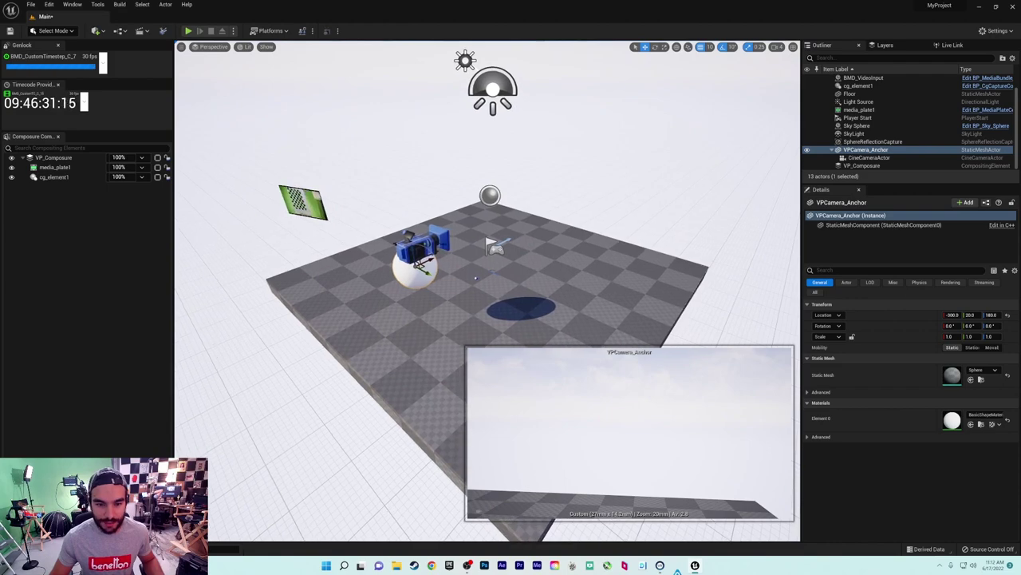
pyautogui.moveTo(423, 264); pyautogui.dragTo(407, 271)
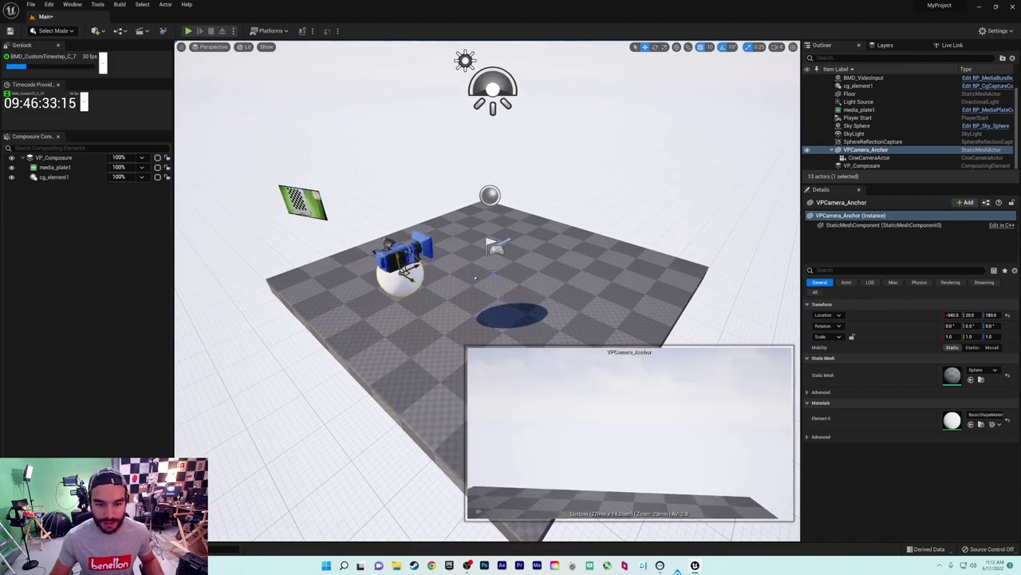
pyautogui.press('f')
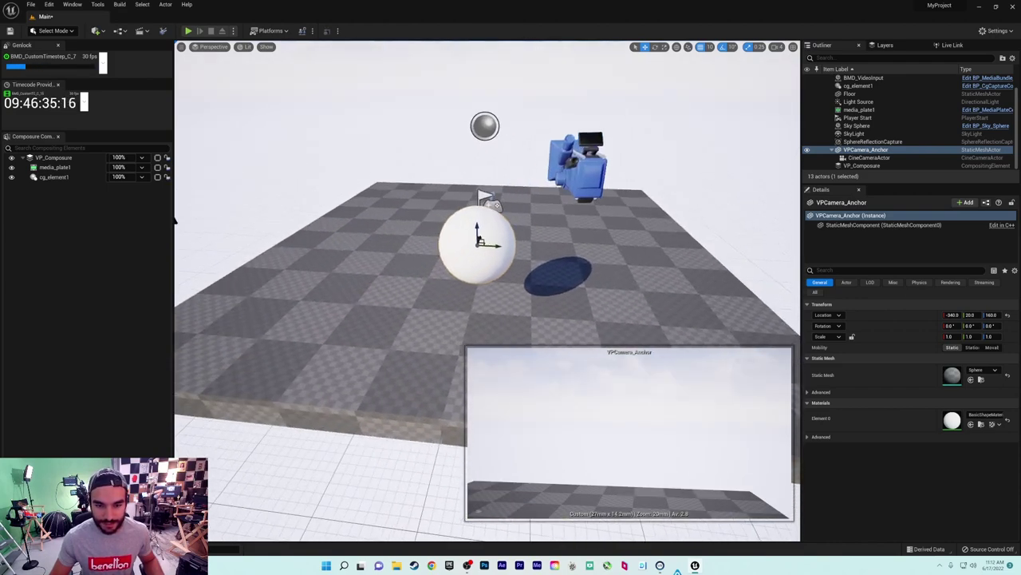
pyautogui.keyDown('alt'); pyautogui.moveTo(479, 271); pyautogui.dragTo(383, 256); pyautogui.keyUp('alt')
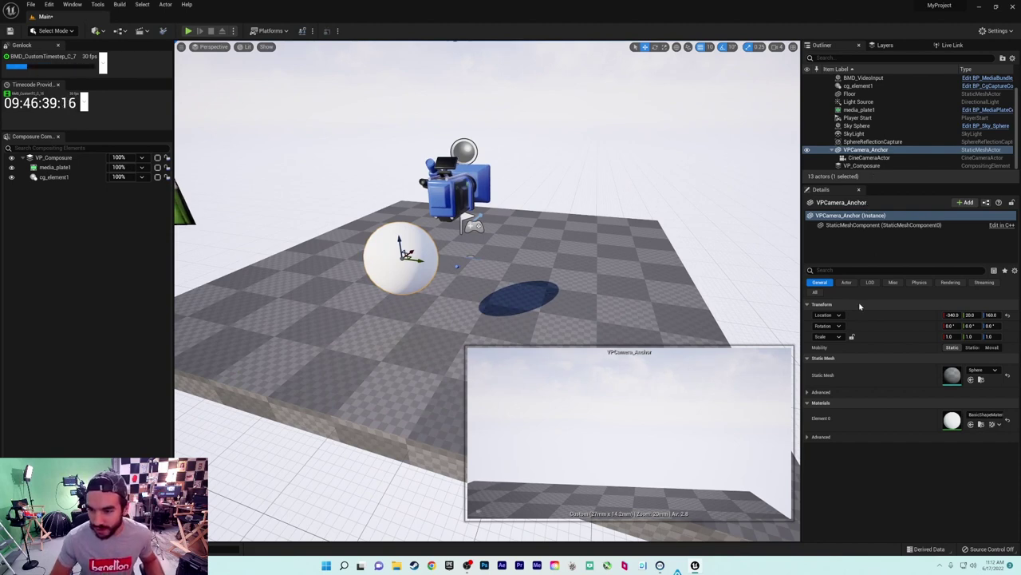
# Filter VPCamera_Anchor's properties for "visi" and turn off Visible to hide the sphere
pyautogui.click(866, 150)
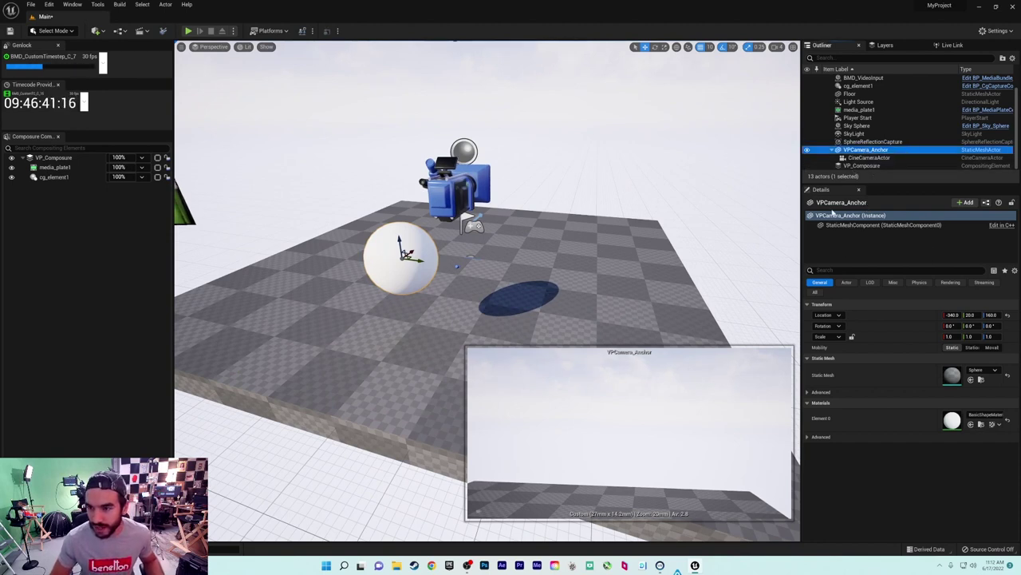
pyautogui.click(838, 272)
pyautogui.write('visi')
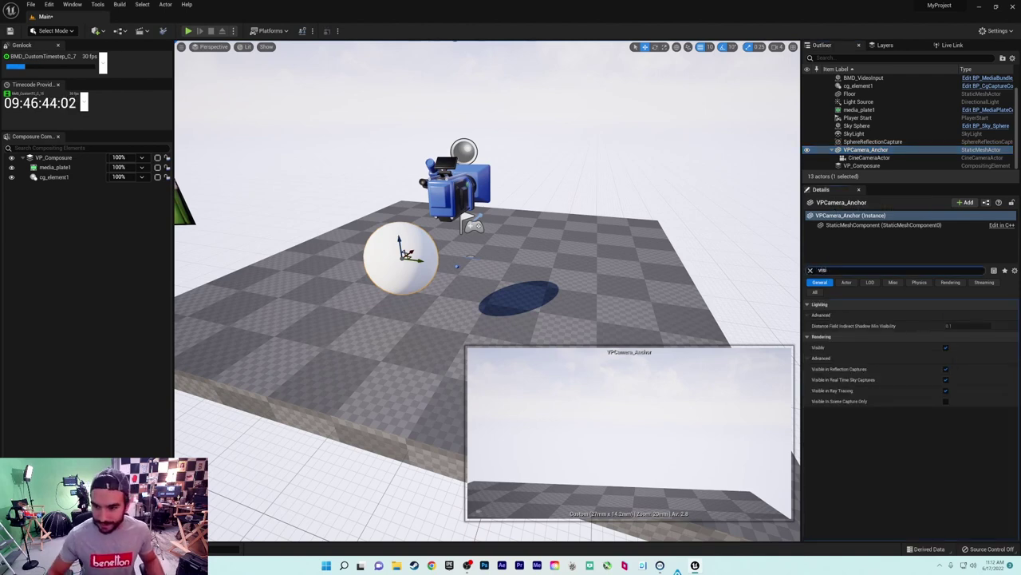
pyautogui.click(947, 348)
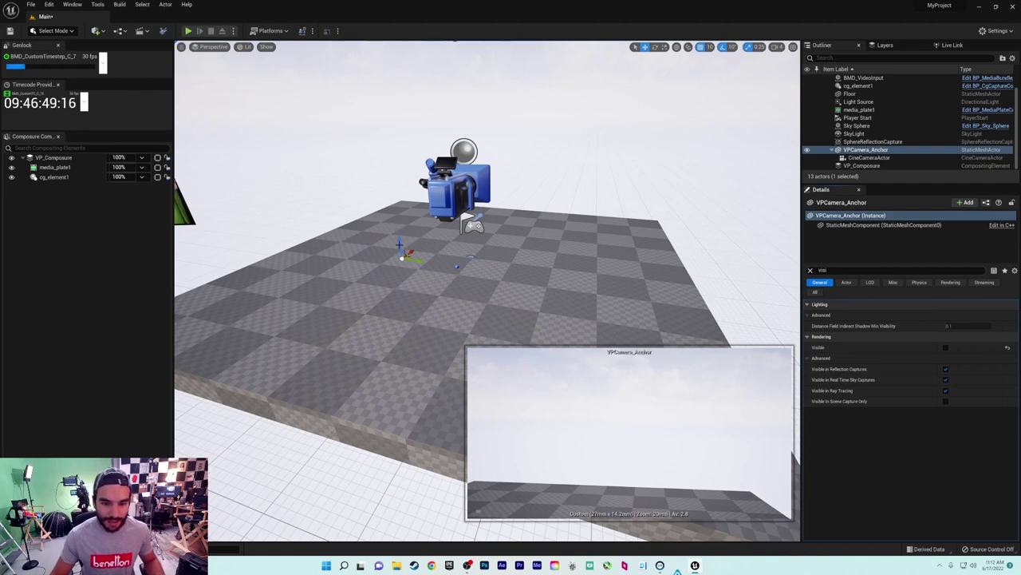
pyautogui.moveTo(418, 253); pyautogui.dragTo(471, 232, button='right')
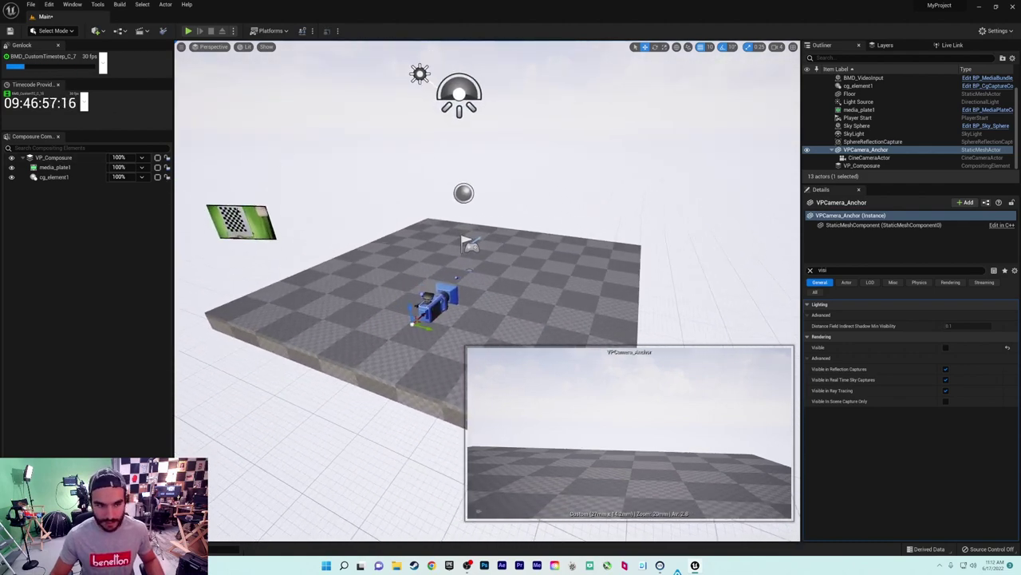
# Select VP_Composure, clear its property filter, and add an output pass to its Outputs
pyautogui.click(76, 158)
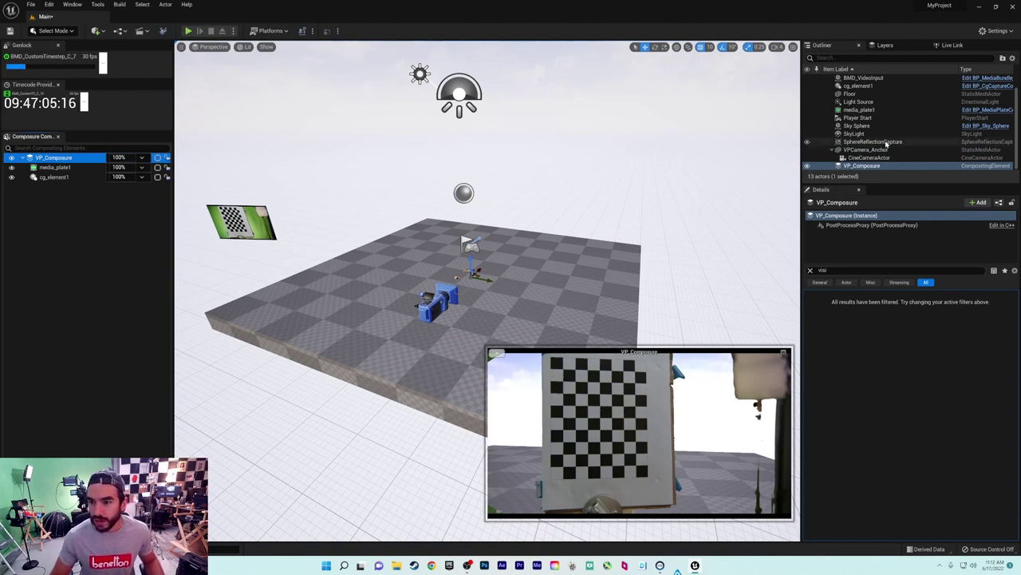
pyautogui.scroll(1, 870, 115)
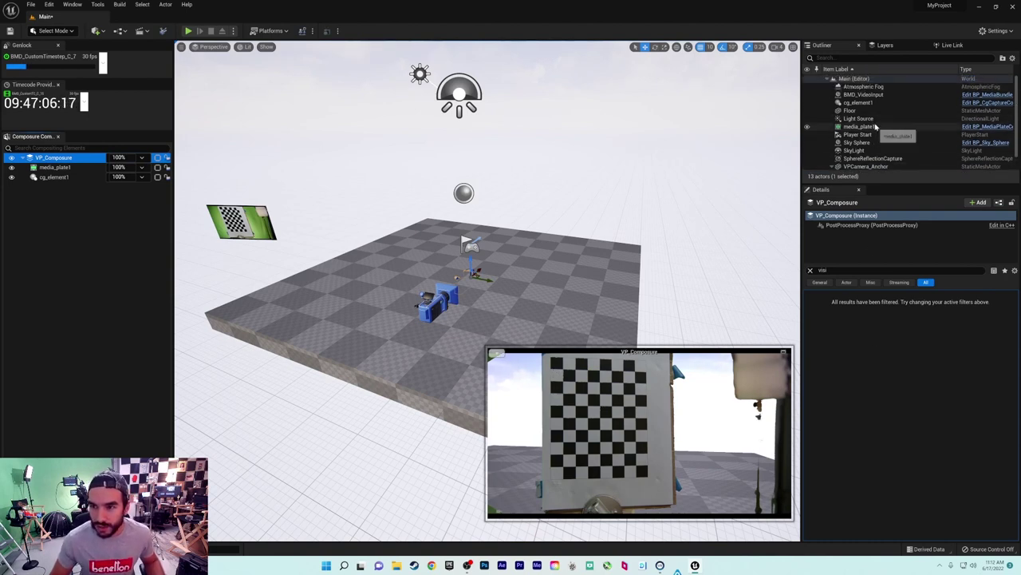
pyautogui.click(66, 159)
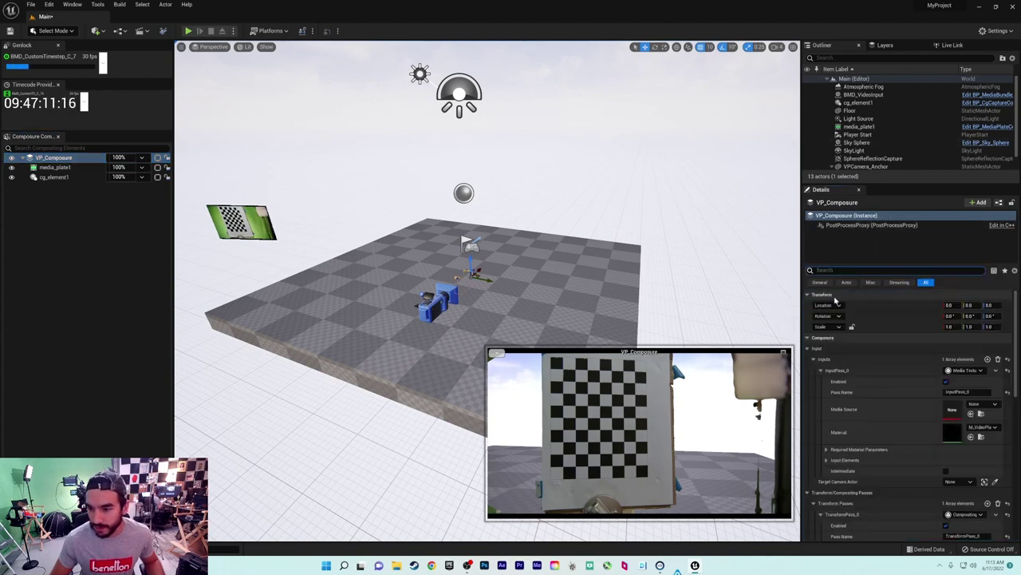
pyautogui.scroll(-5, 893, 426)
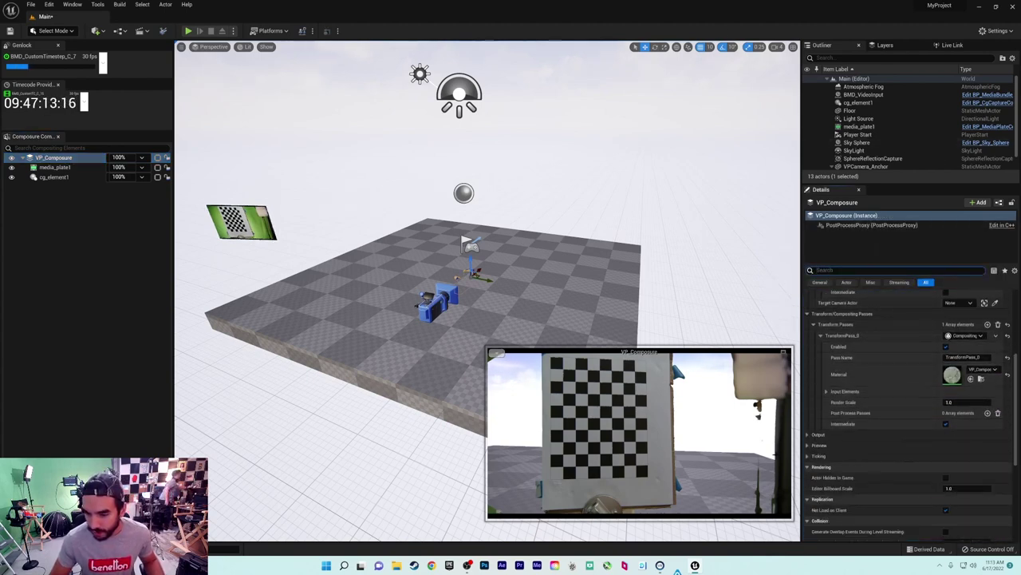
pyautogui.scroll(-3, 865, 416)
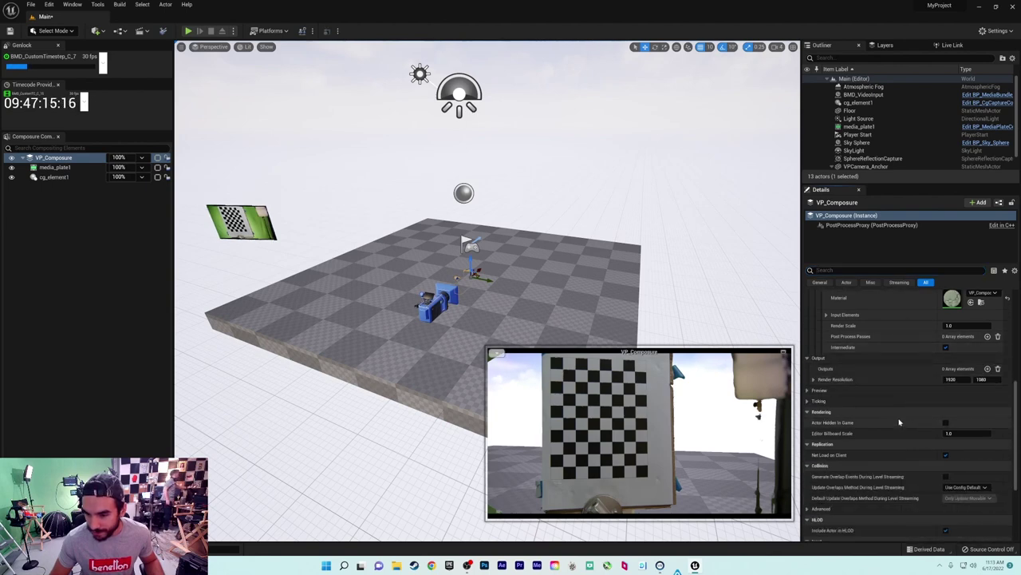
pyautogui.click(809, 390)
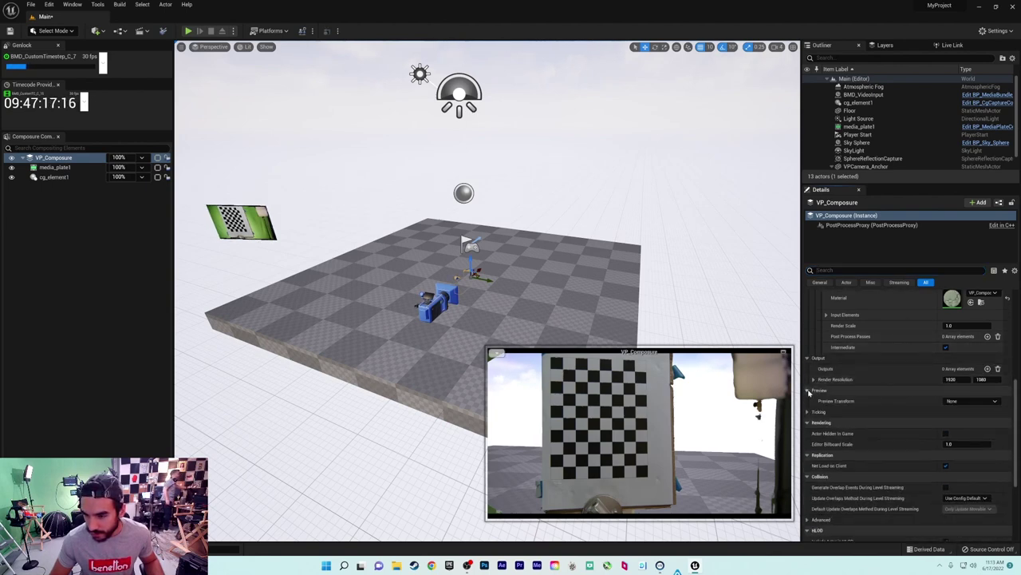
pyautogui.click(830, 391)
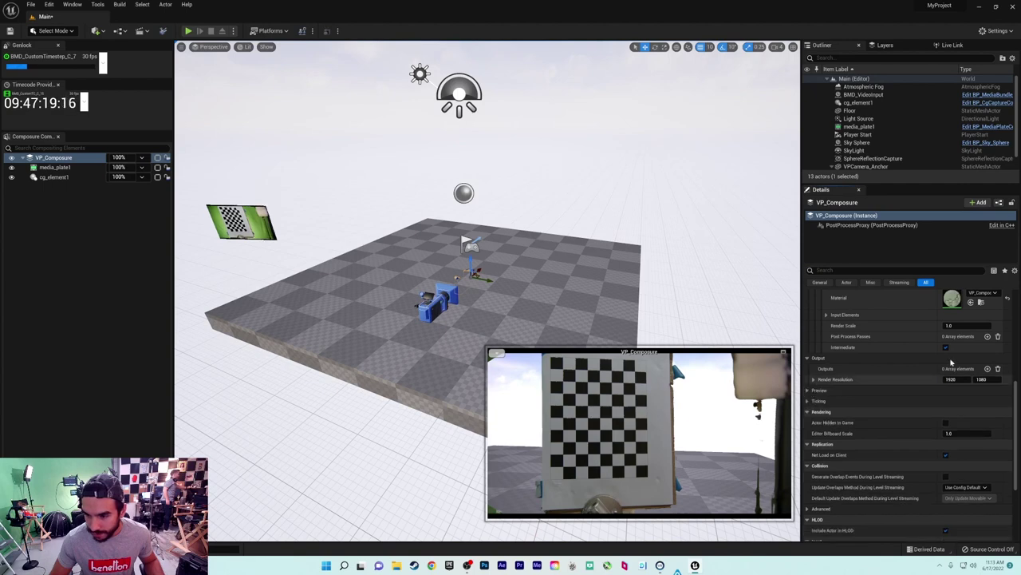
pyautogui.click(988, 369)
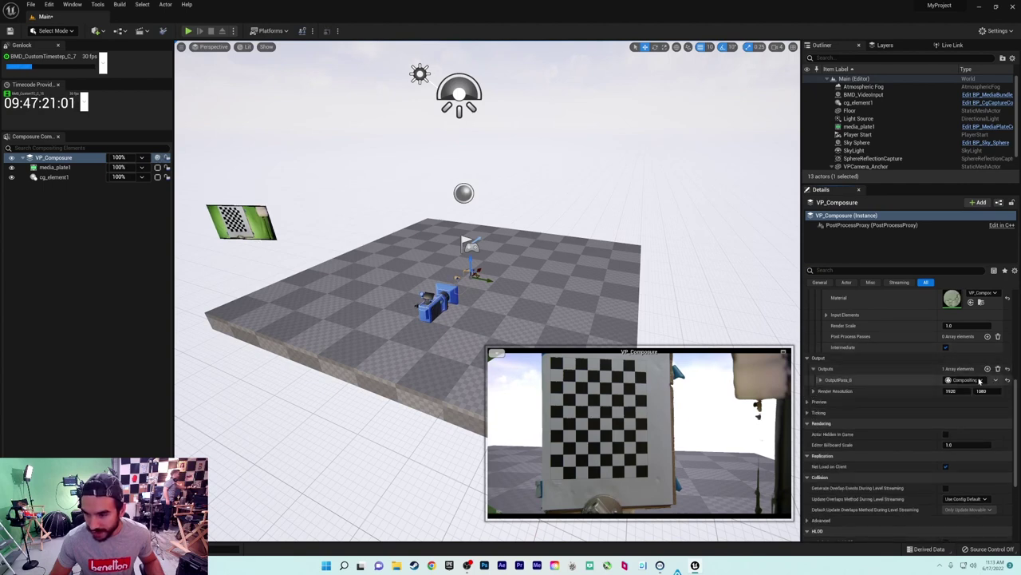
pyautogui.click(820, 381)
pyautogui.click(978, 425)
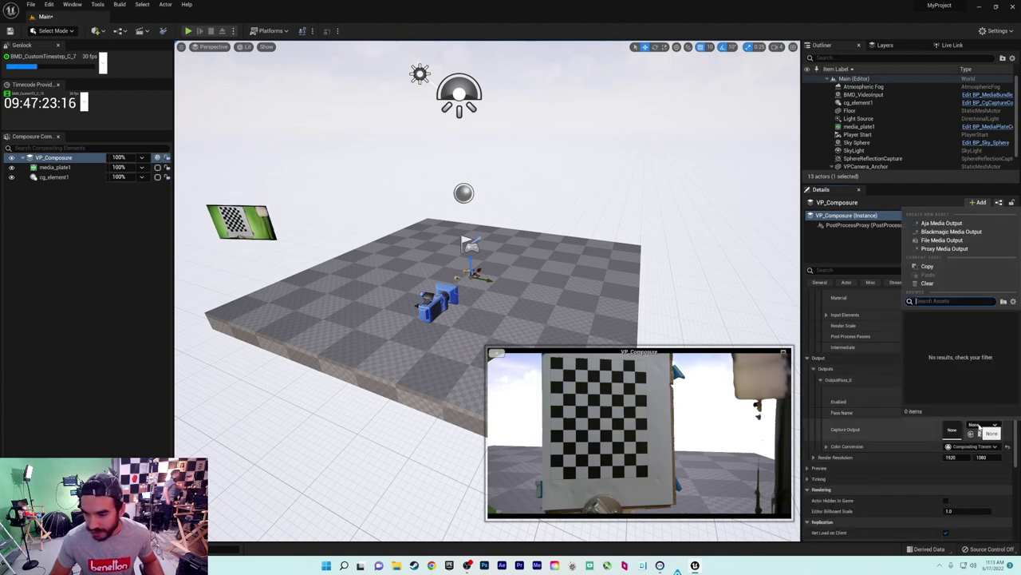
pyautogui.click(897, 431)
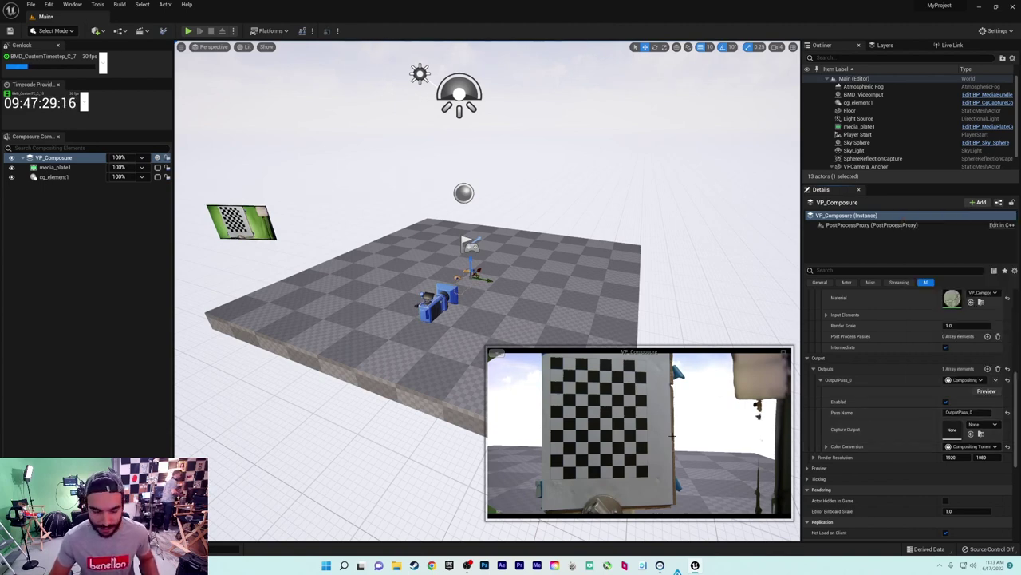
# Create a Blackmagic Media Output asset named BMD_VideoOutput in the Content folder
pyautogui.hotkey('ctrl', 'space')
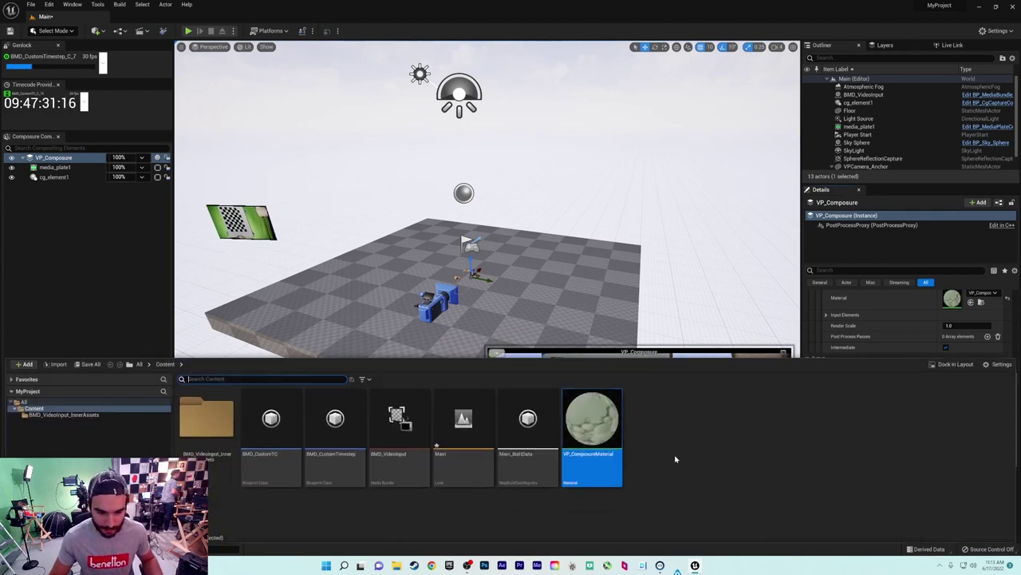
pyautogui.rightClick(688, 425)
pyautogui.moveTo(758, 292)
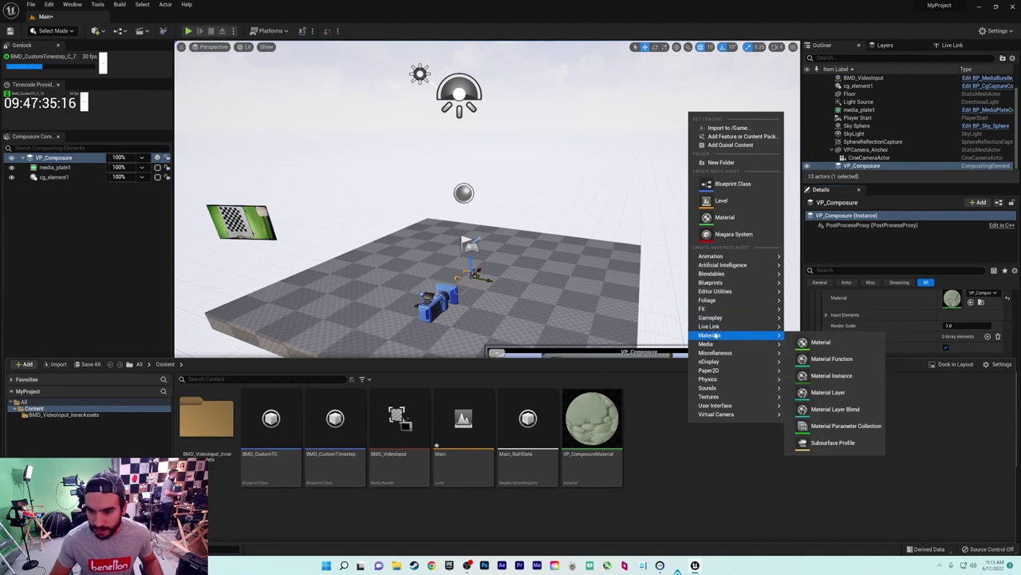
pyautogui.moveTo(716, 345)
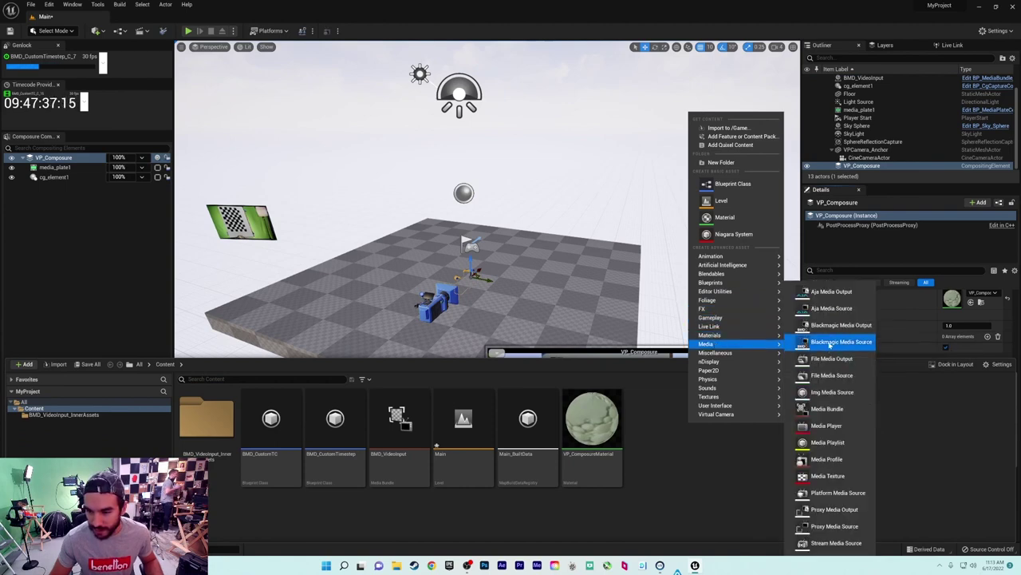
pyautogui.click(830, 326)
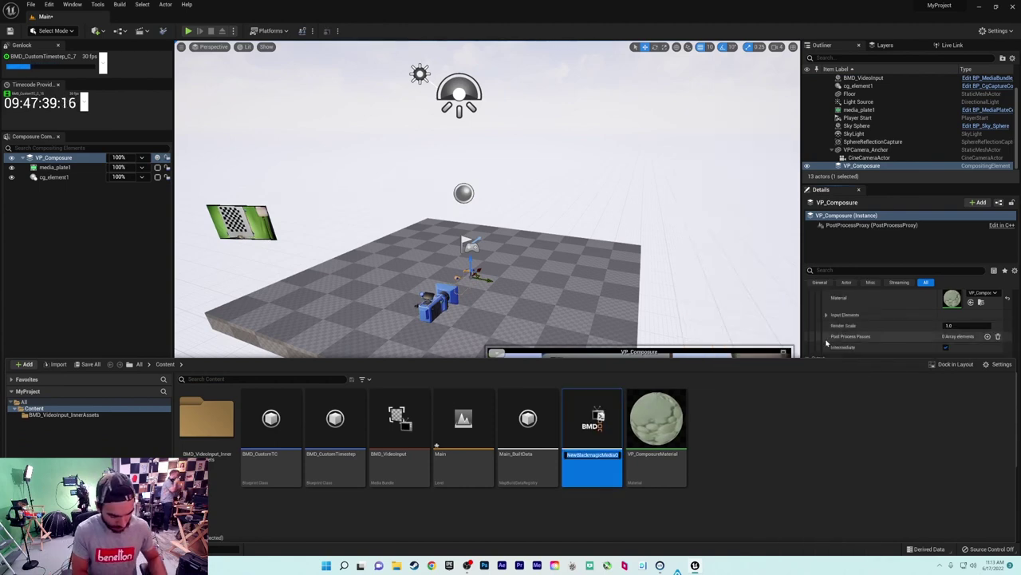
pyautogui.write('BMD_Video')
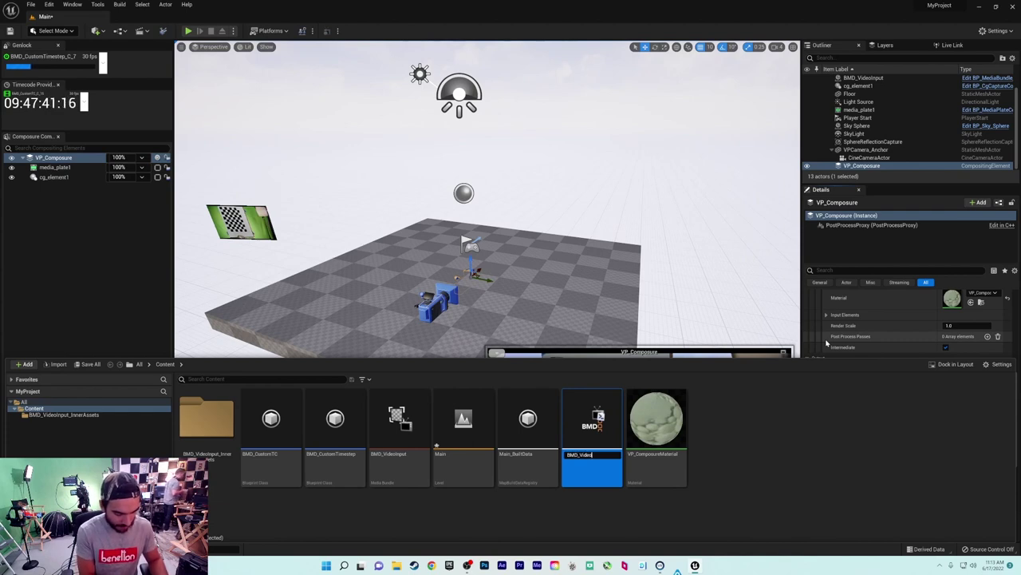
pyautogui.write('Output')
pyautogui.press('Return')
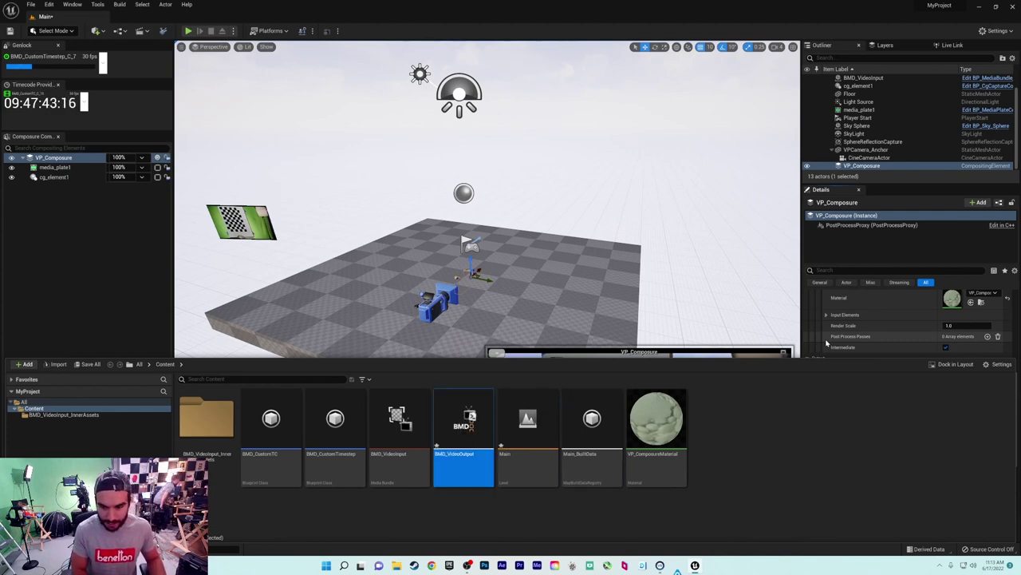
# Configure BMD_VideoOutput as Fill on DeckLink 8K Pro (2), Single Link, HD 1080 progressive, 30 fps, with External reference
pyautogui.doubleClick(575, 435)
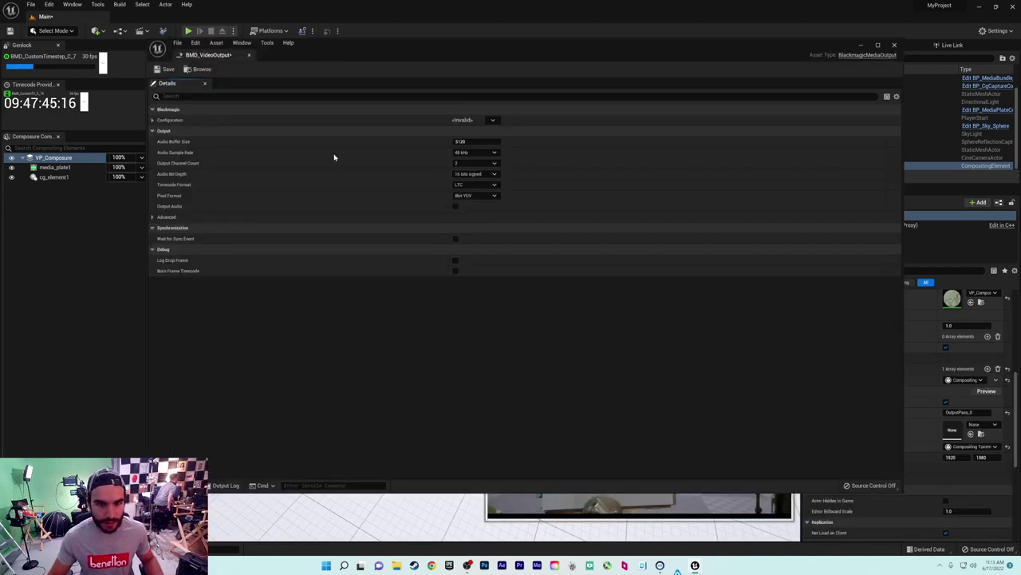
pyautogui.click(492, 119)
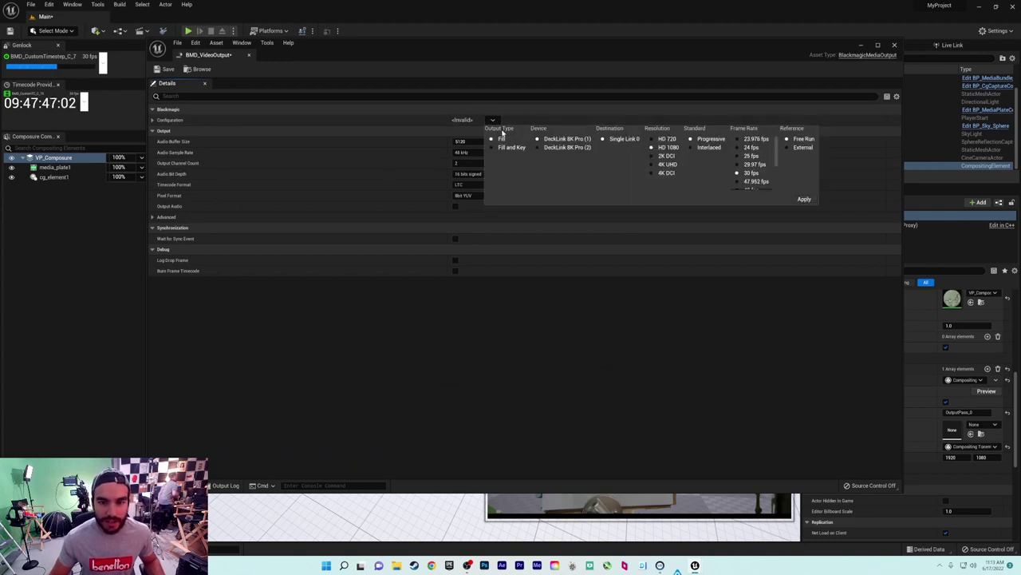
pyautogui.click(574, 148)
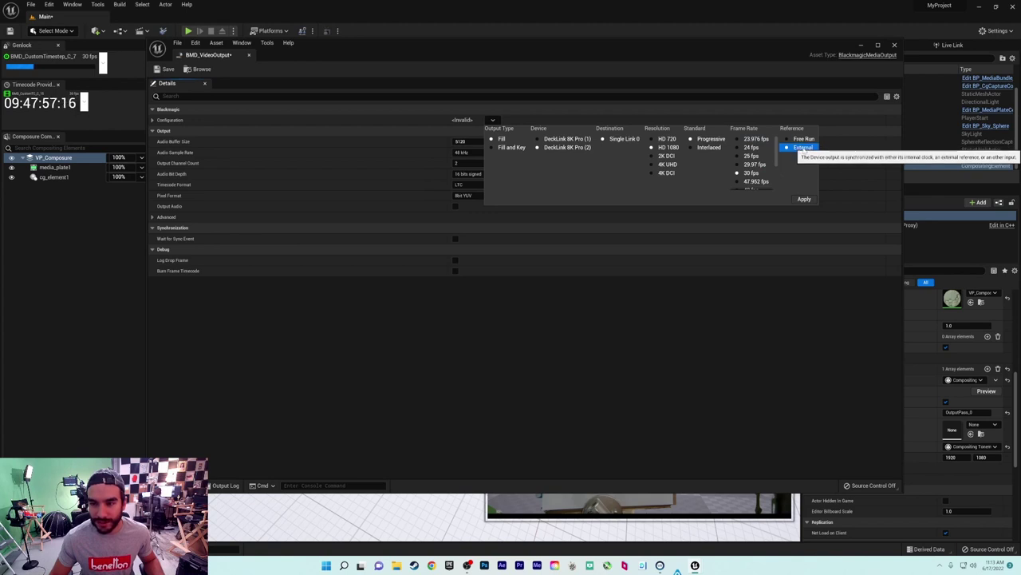
pyautogui.click(804, 199)
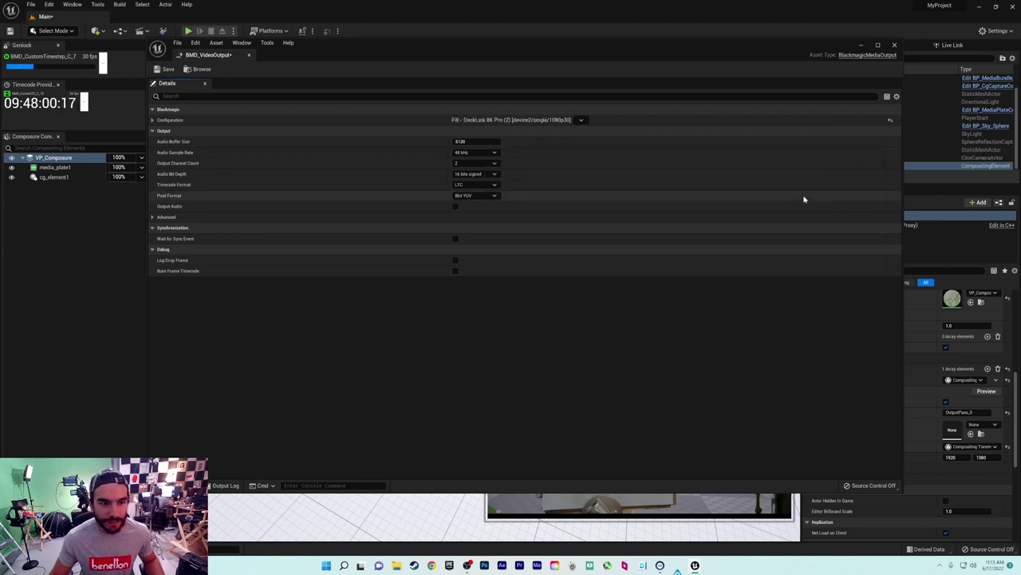
pyautogui.click(466, 197)
pyautogui.click(479, 211)
pyautogui.click(467, 196)
pyautogui.click(469, 211)
pyautogui.click(468, 197)
pyautogui.click(464, 203)
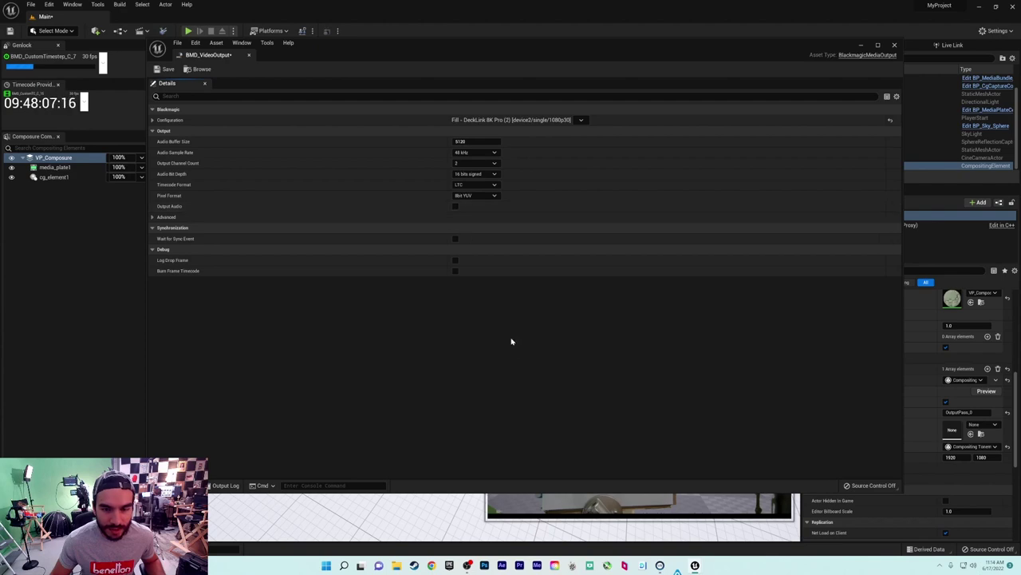
# Set BMD_VideoOutput's timecode format to VITC and close its asset editor
pyautogui.click(477, 185)
pyautogui.click(457, 207)
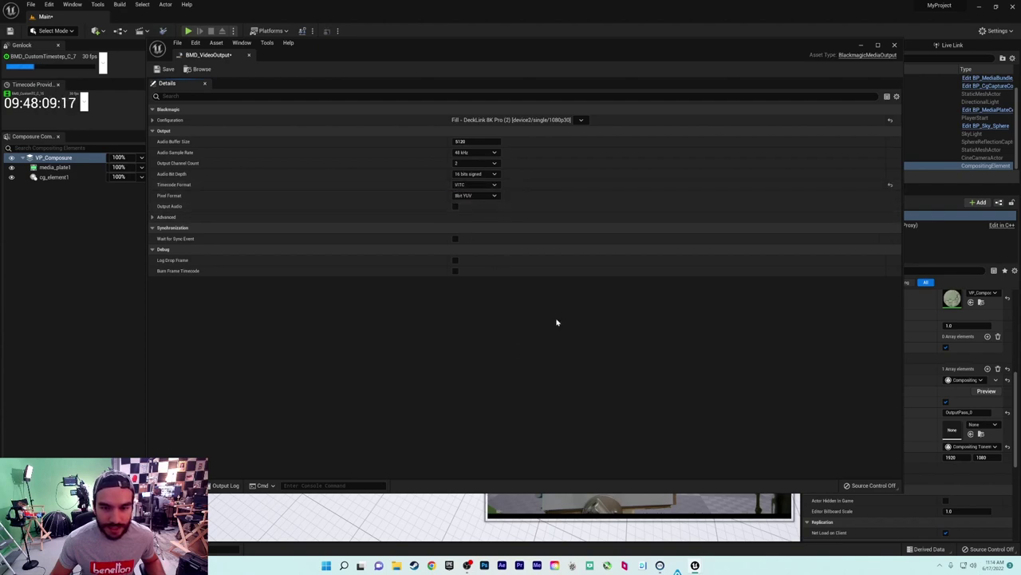
pyautogui.click(894, 47)
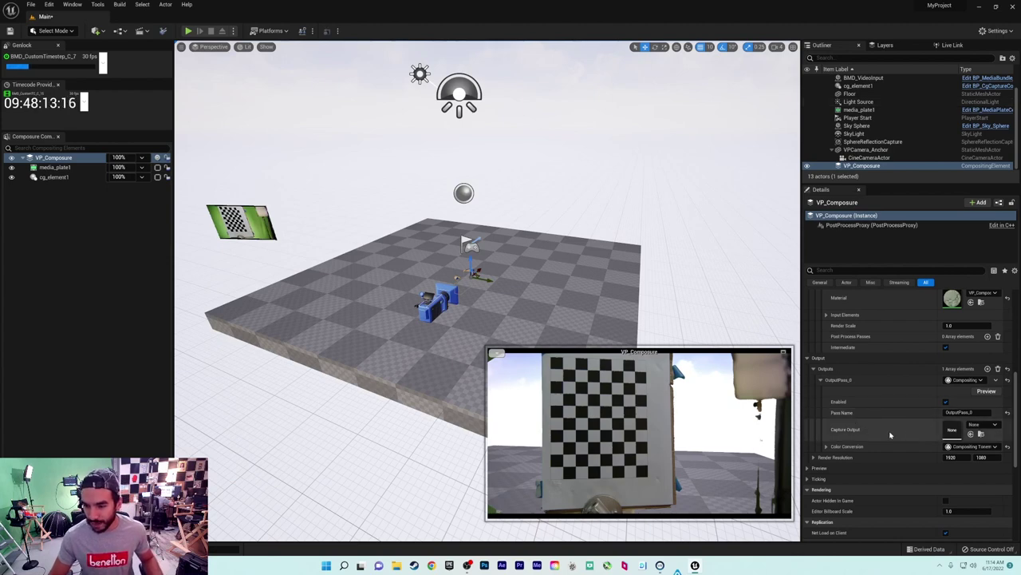
# Assign BMD_VideoOutput as the Capture Output of VP_Composure's output pass
pyautogui.click(978, 425)
pyautogui.click(961, 325)
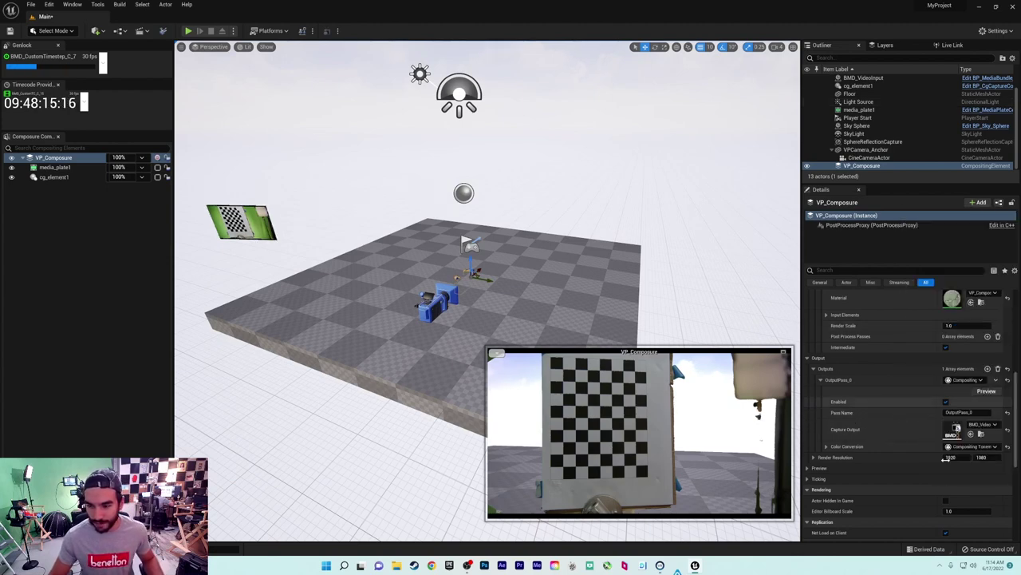